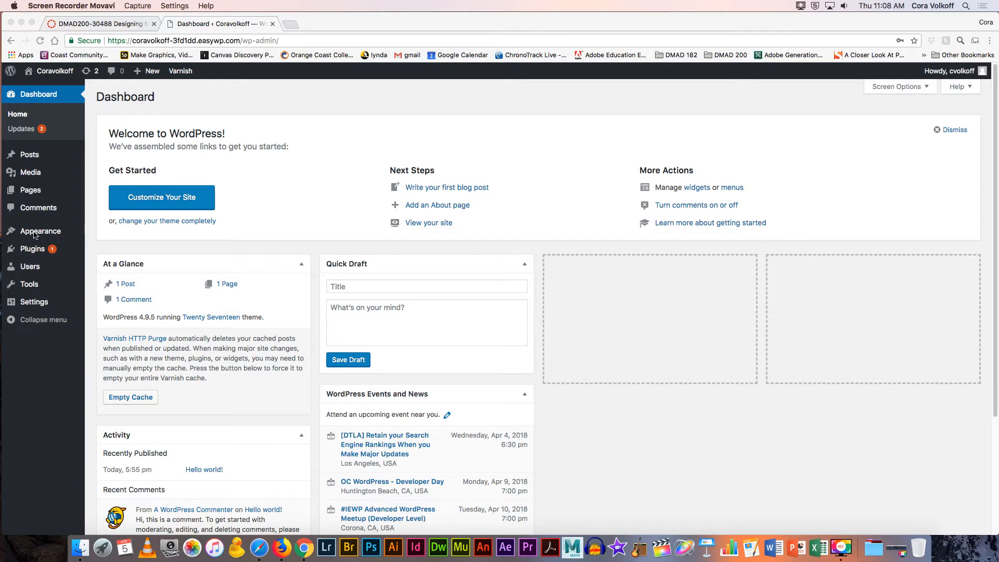
Step: Browse the Posts and Pages lists, then go to Appearance > Themes with Twenty Seventeen active
{"action": "mouse_move", "coordinate": [37, 232]}
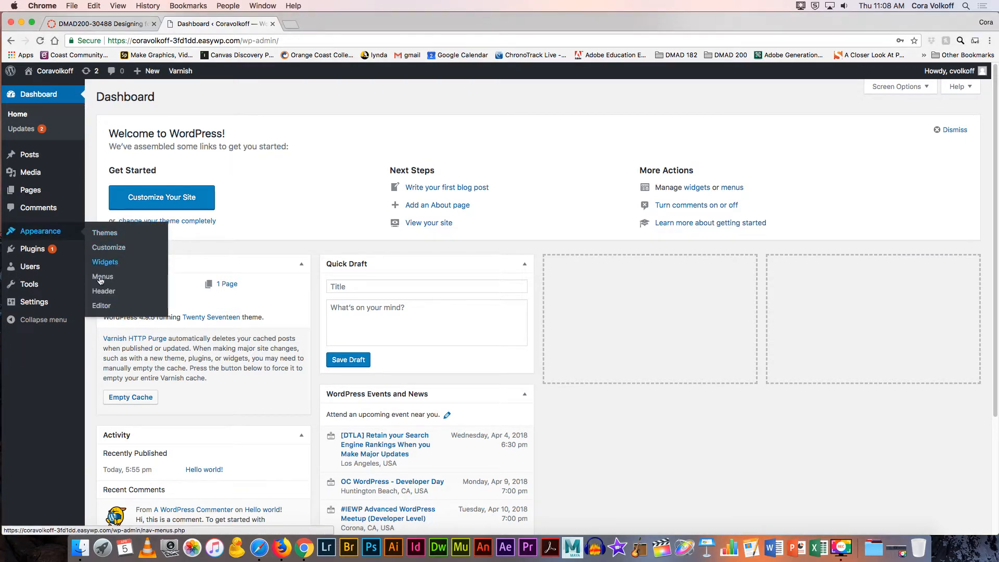
{"action": "left_click", "coordinate": [34, 190]}
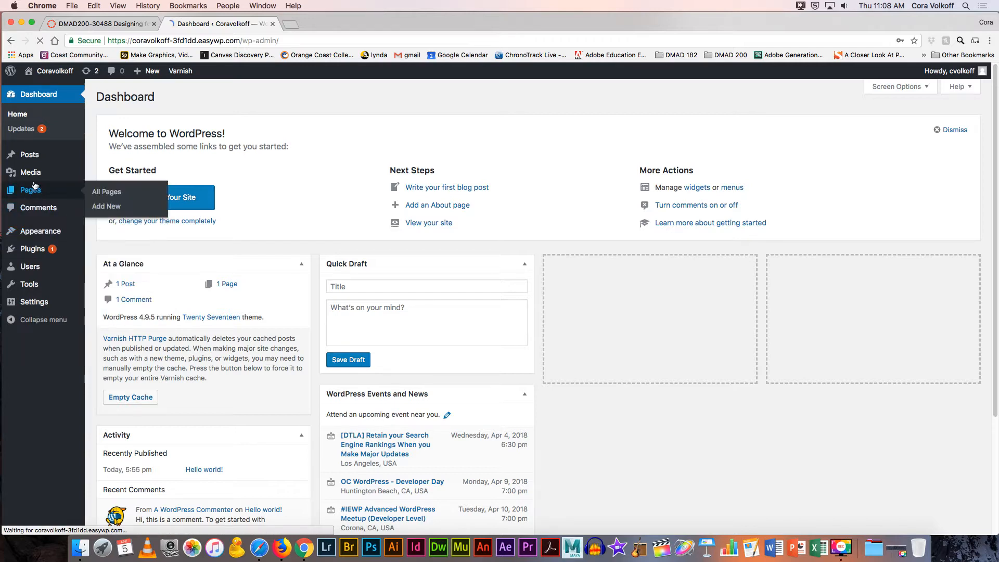
{"action": "mouse_move", "coordinate": [32, 121]}
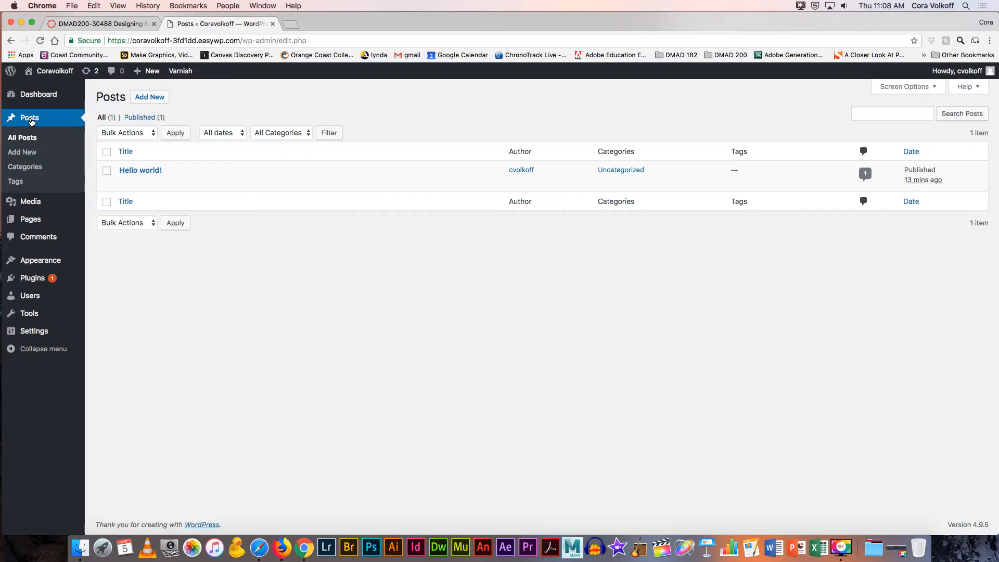
{"action": "left_click", "coordinate": [28, 219]}
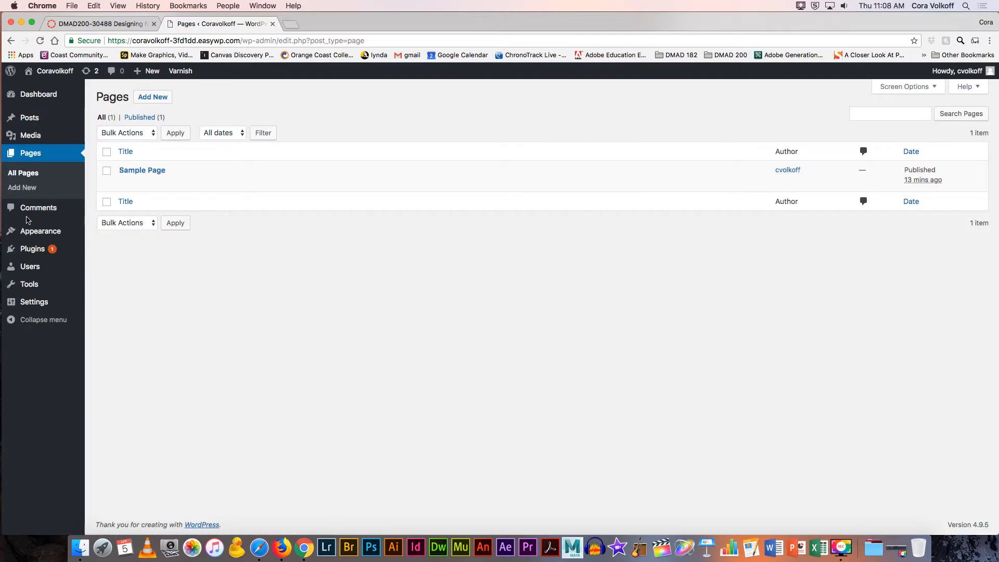
{"action": "mouse_move", "coordinate": [32, 231]}
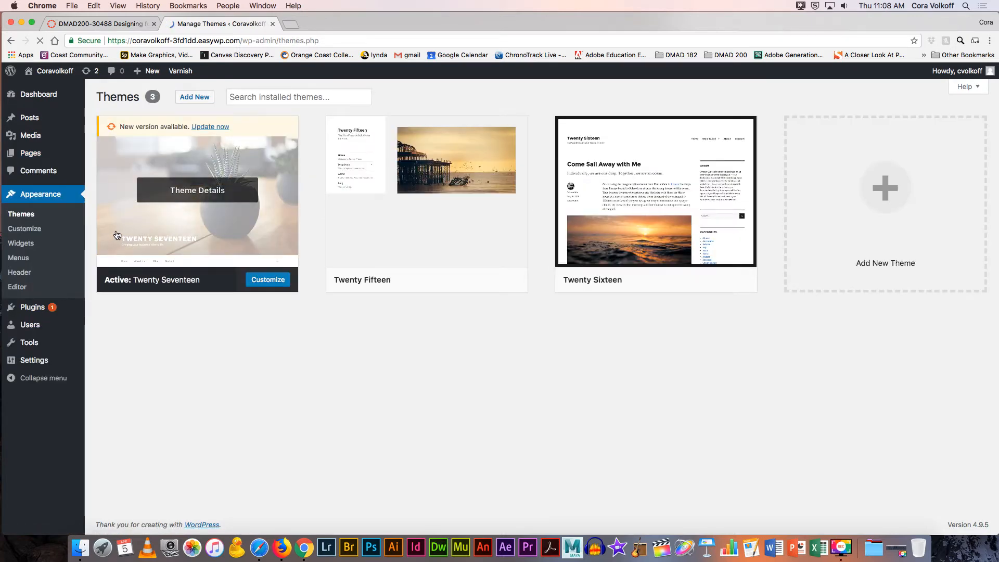
Step: Follow the Week Nine 'make' link in Canvas and scroll through the Make theme page
{"action": "left_click", "coordinate": [121, 24]}
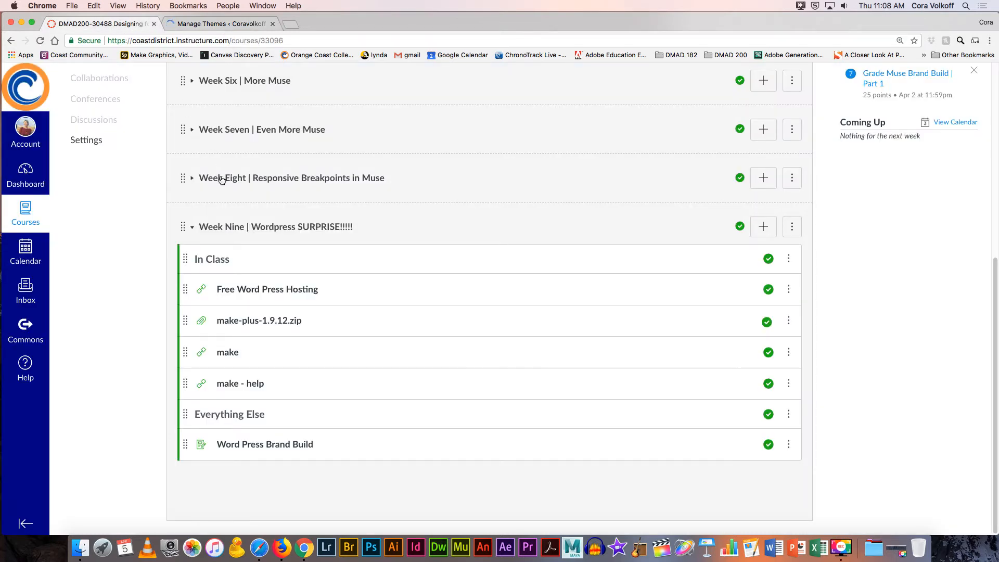
{"action": "left_click", "coordinate": [227, 354]}
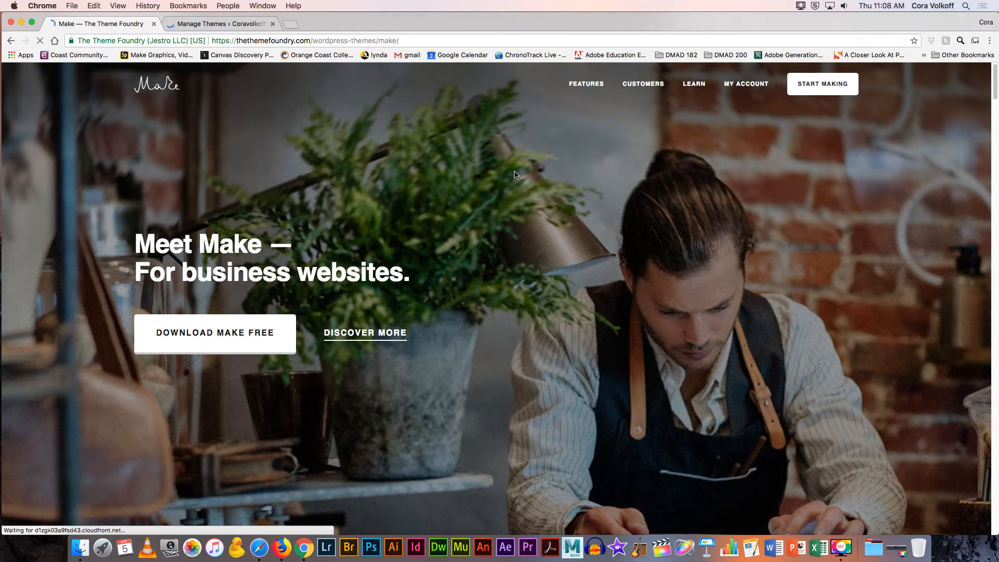
{"action": "scroll", "coordinate": [467, 171], "scroll_direction": "down", "scroll_amount": 10}
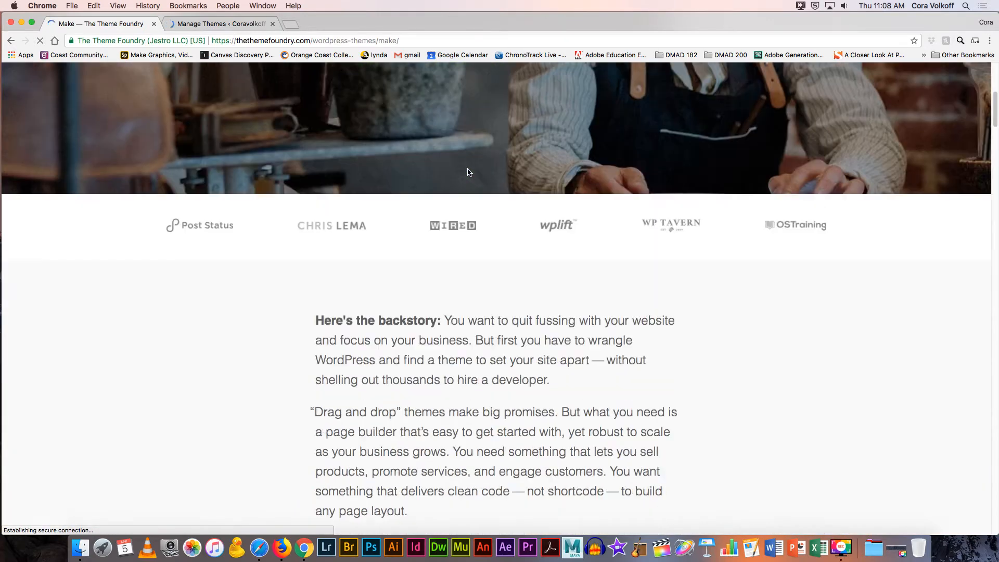
{"action": "scroll", "coordinate": [468, 173], "scroll_direction": "down", "scroll_amount": 5}
{"action": "scroll", "coordinate": [468, 173], "scroll_direction": "down", "scroll_amount": 10}
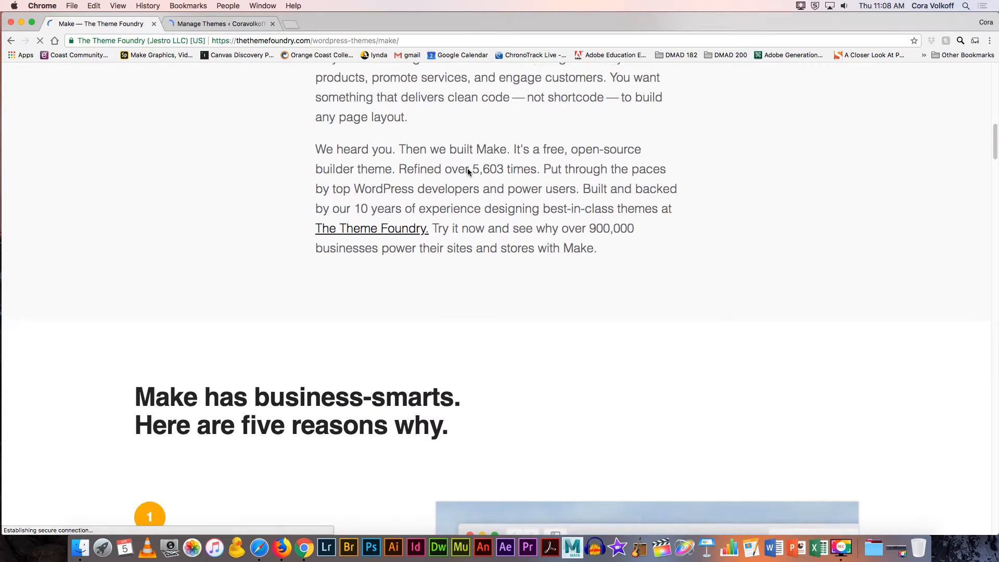
{"action": "scroll", "coordinate": [467, 172], "scroll_direction": "down", "scroll_amount": 10}
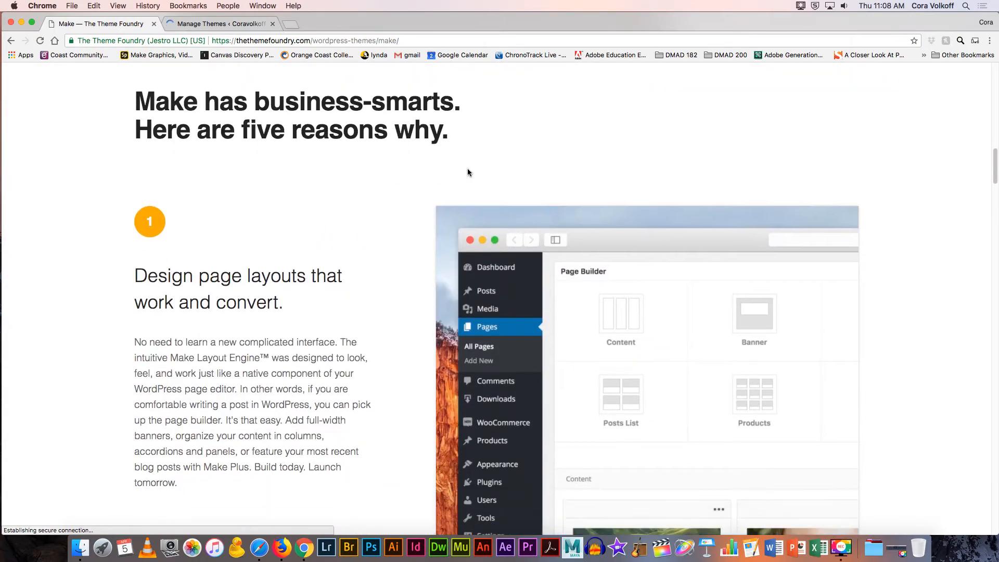
{"action": "scroll", "coordinate": [468, 171], "scroll_direction": "up", "scroll_amount": 8}
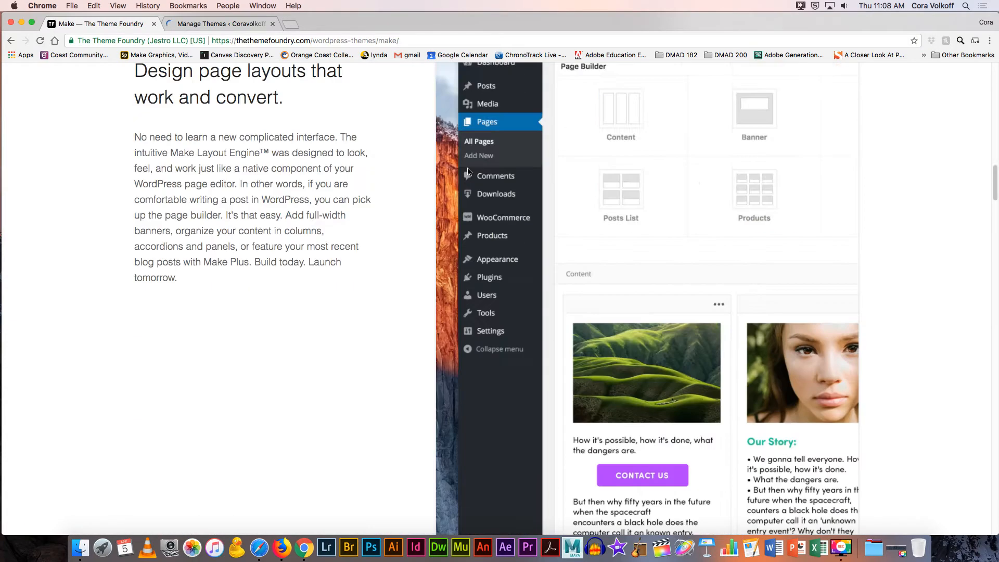
{"action": "scroll", "coordinate": [467, 171], "scroll_direction": "up", "scroll_amount": 15}
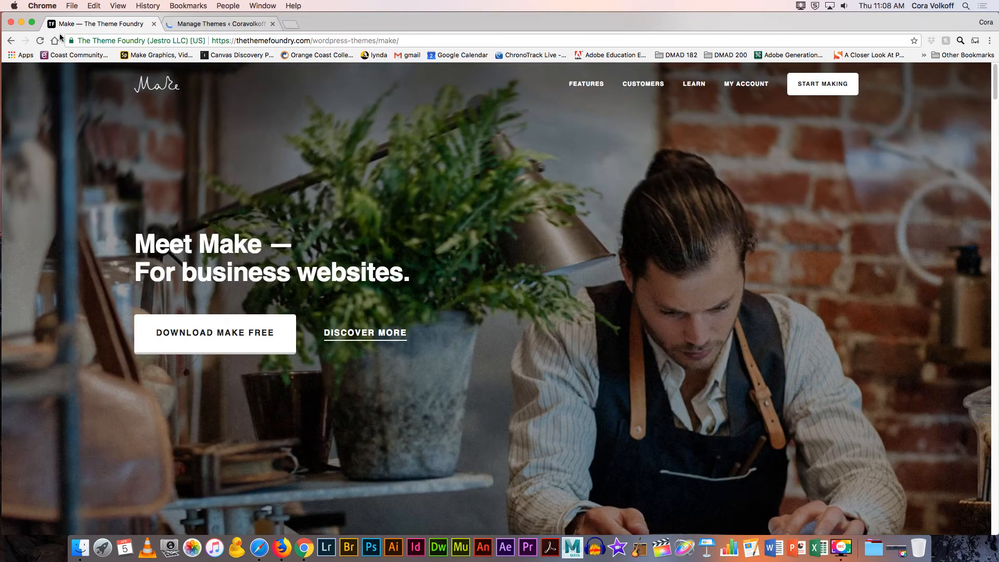
Step: Download and save make-plus-1.9.12.zip from the Week Nine module, then return to WordPress Themes
{"action": "left_click", "coordinate": [12, 41]}
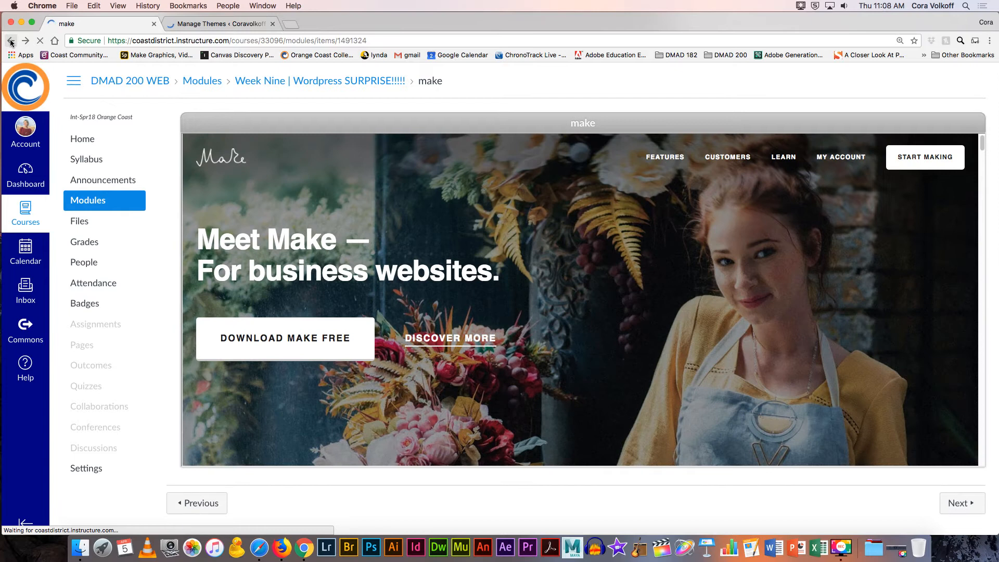
{"action": "left_click", "coordinate": [89, 201]}
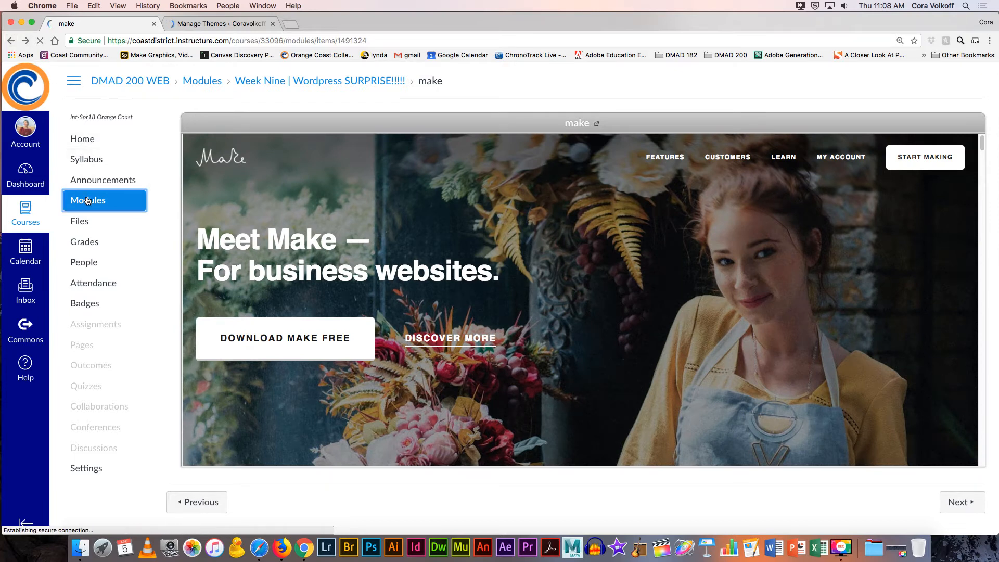
{"action": "scroll", "coordinate": [235, 204], "scroll_direction": "down", "scroll_amount": 6}
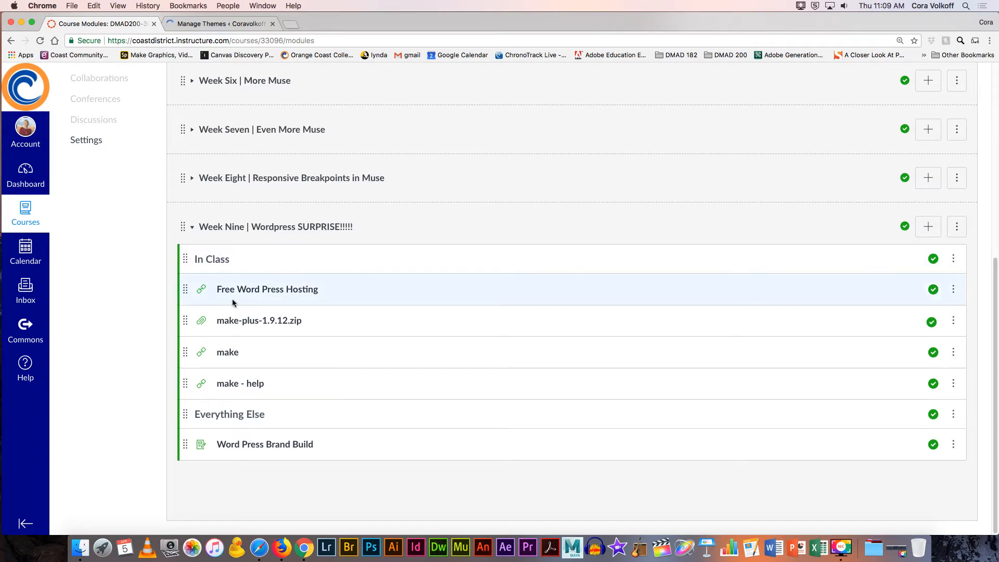
{"action": "left_click", "coordinate": [256, 323]}
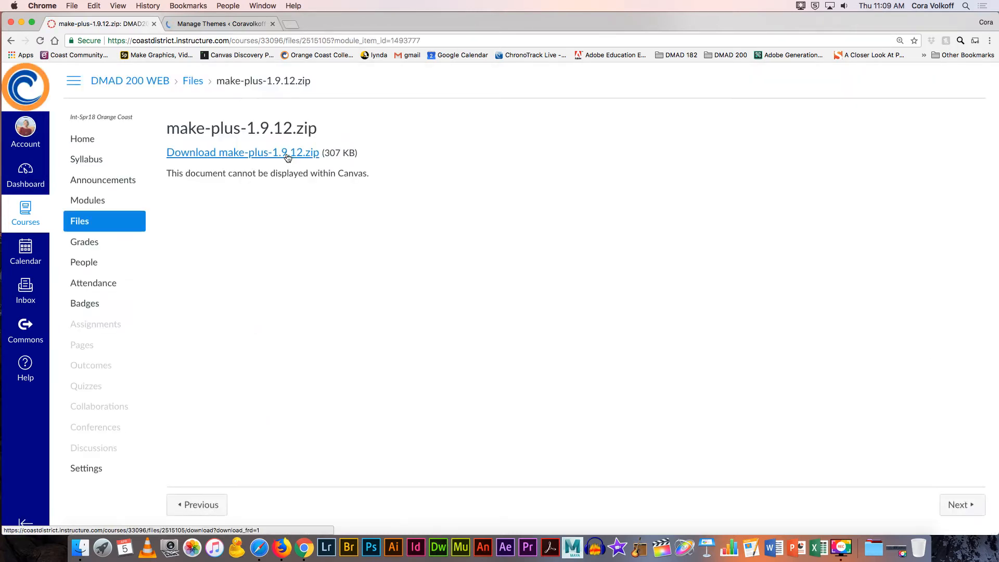
{"action": "left_click", "coordinate": [287, 157]}
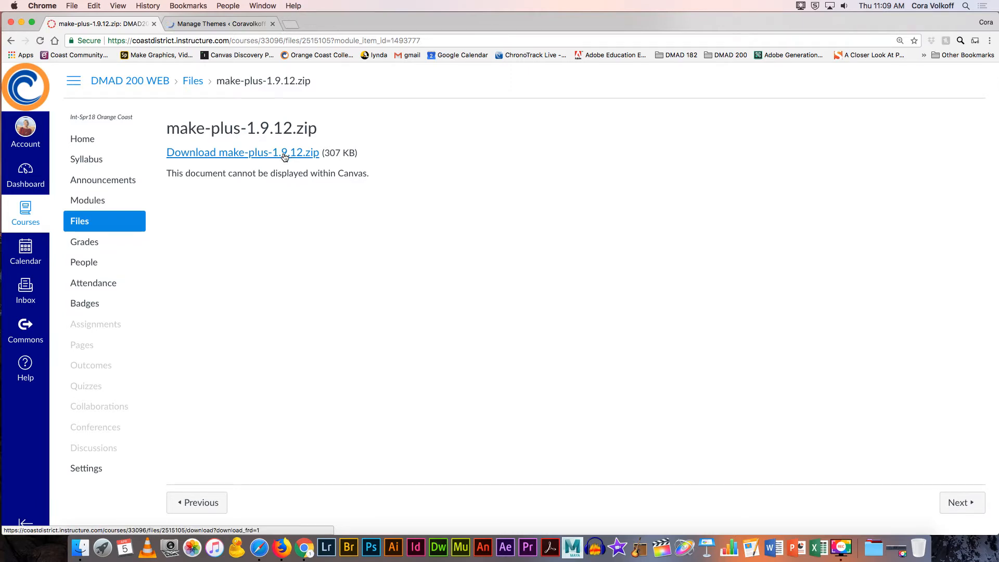
{"action": "left_click", "coordinate": [660, 314]}
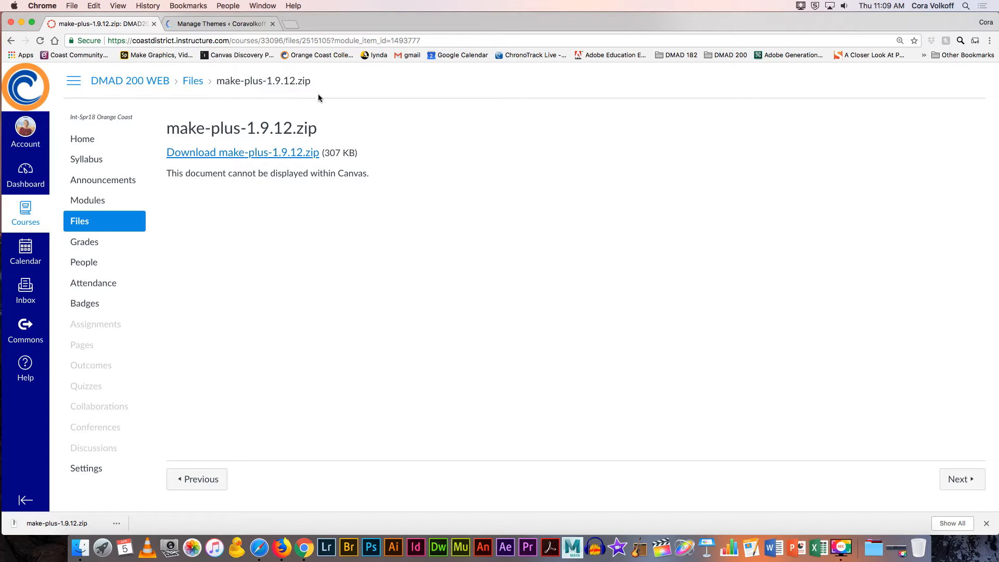
{"action": "left_click", "coordinate": [222, 24]}
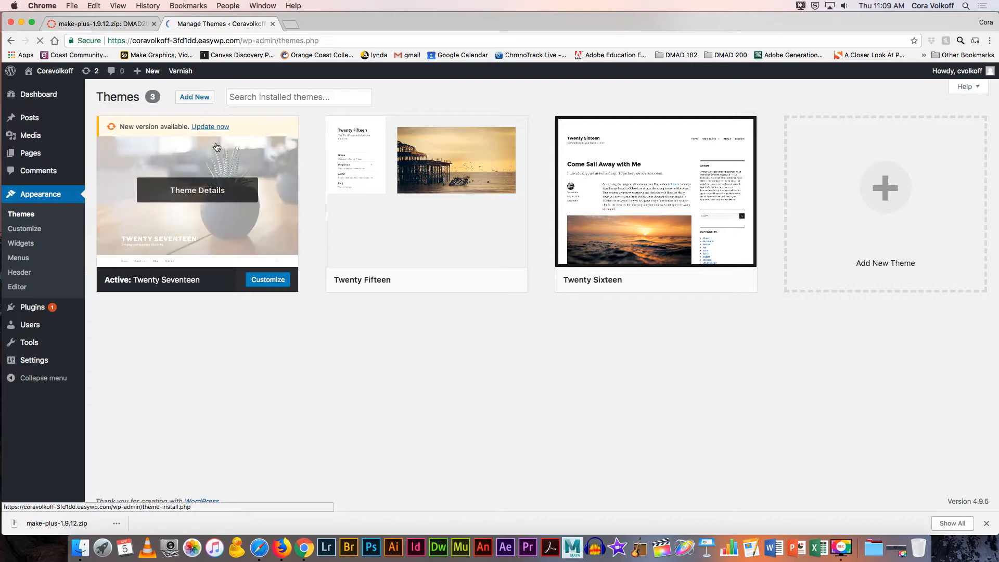
Step: Search the Add Themes screen for 'make' to locate the Make theme
{"action": "mouse_move", "coordinate": [615, 191]}
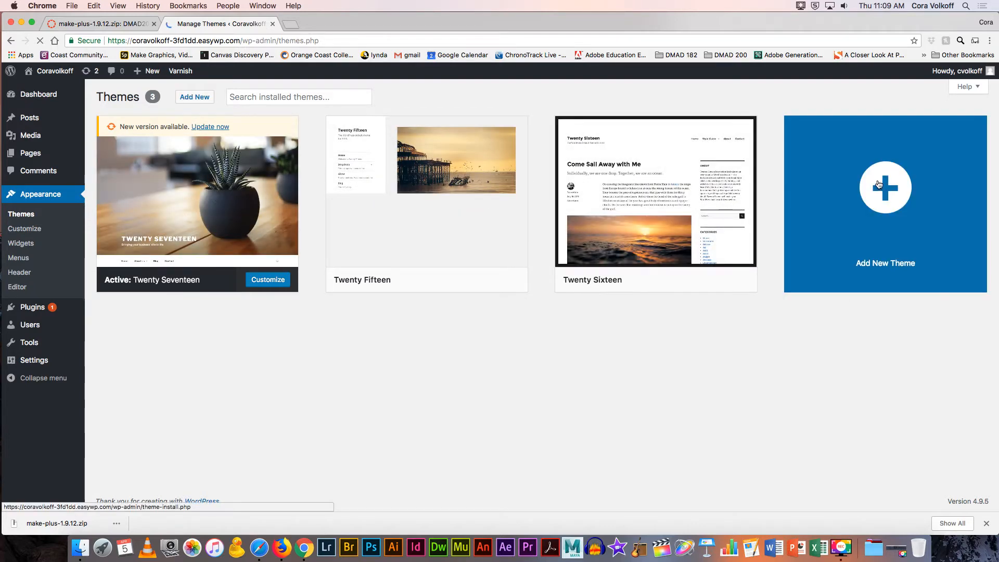
{"action": "left_click", "coordinate": [203, 100]}
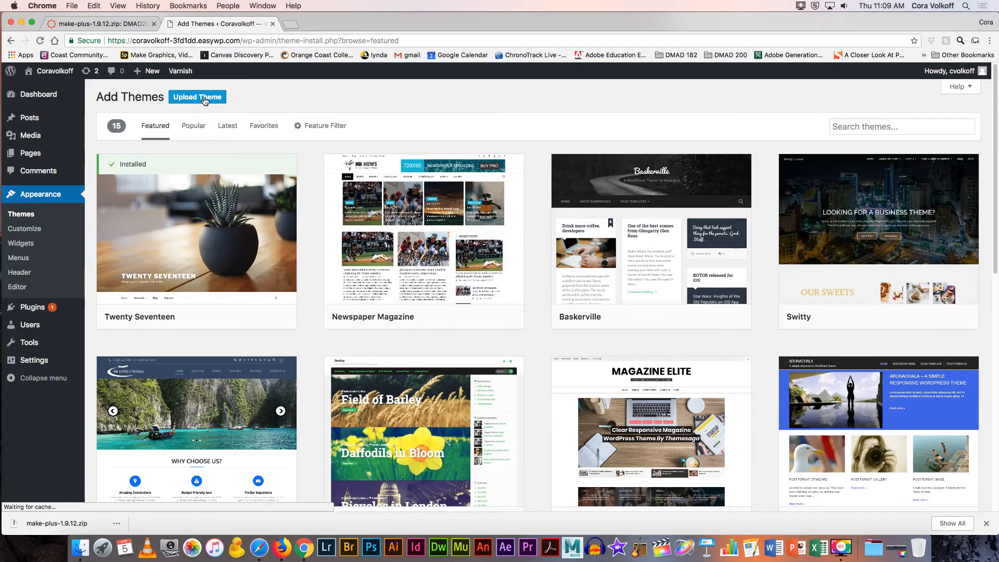
{"action": "left_click", "coordinate": [838, 127]}
{"action": "type", "text": "make"}
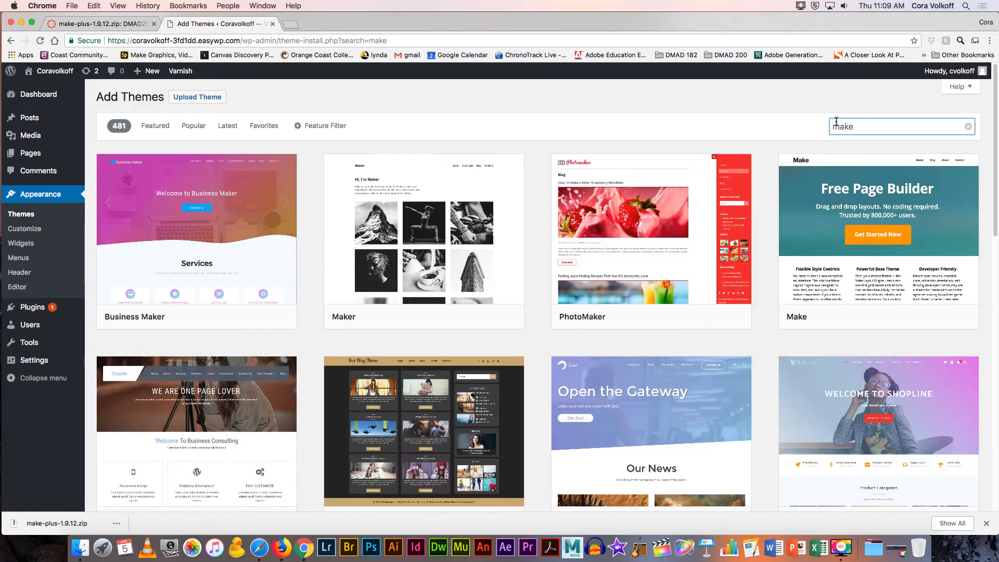
{"action": "mouse_move", "coordinate": [840, 169]}
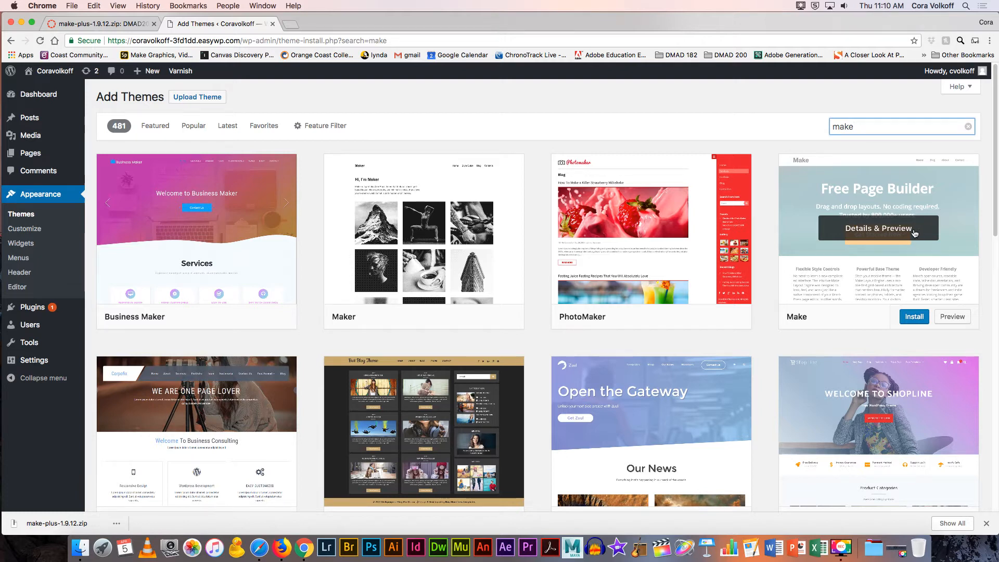
Step: Install the Make theme from its card and activate it
{"action": "left_click", "coordinate": [914, 318]}
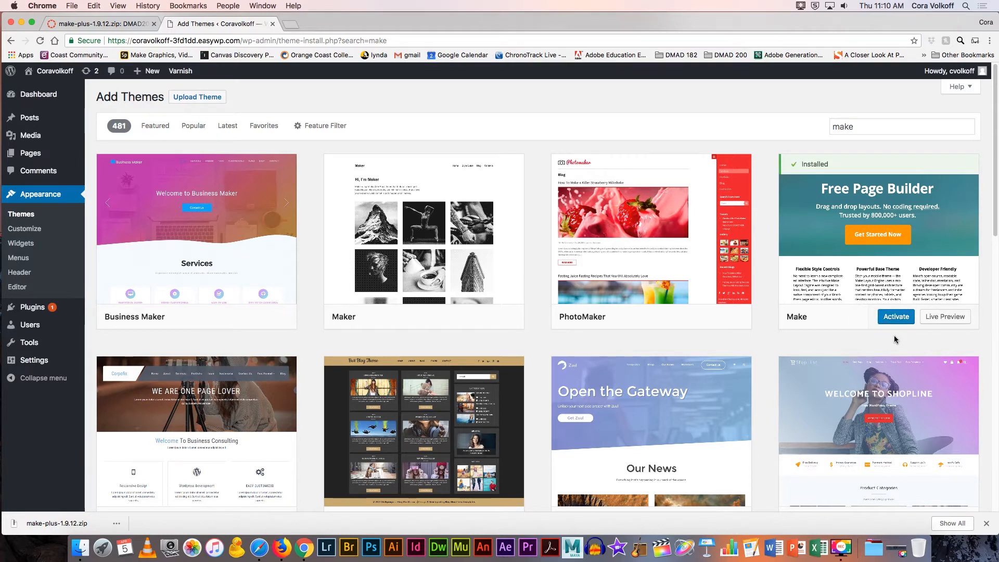
{"action": "left_click", "coordinate": [894, 320]}
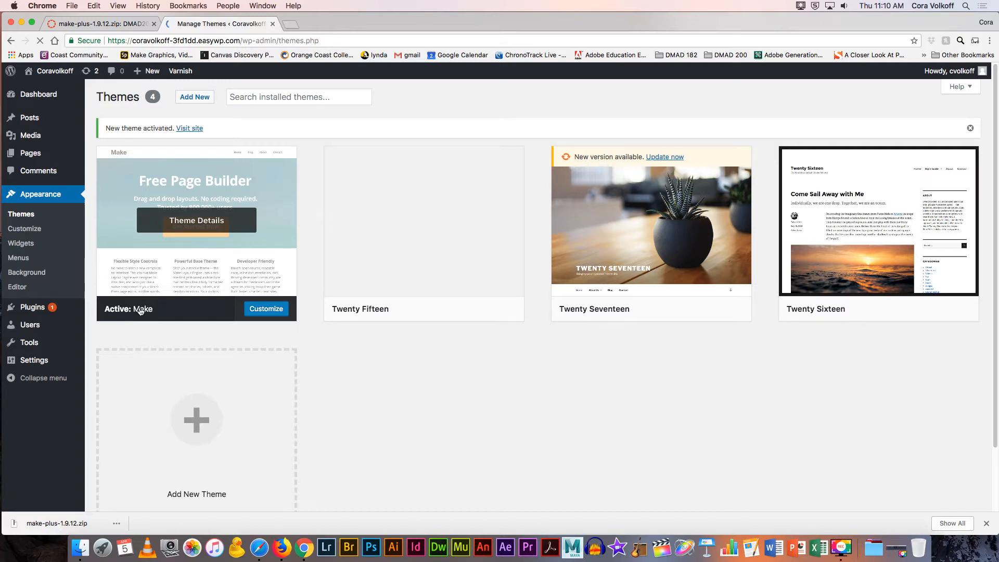
Step: Set the Sample Page's Page Attributes template to Builder Template
{"action": "left_click", "coordinate": [24, 155]}
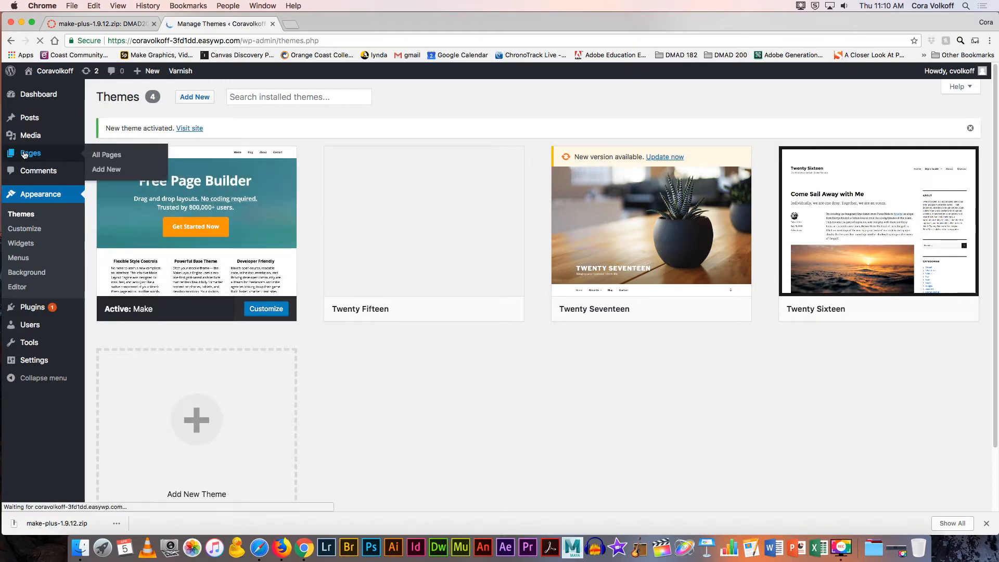
{"action": "left_click", "coordinate": [138, 172]}
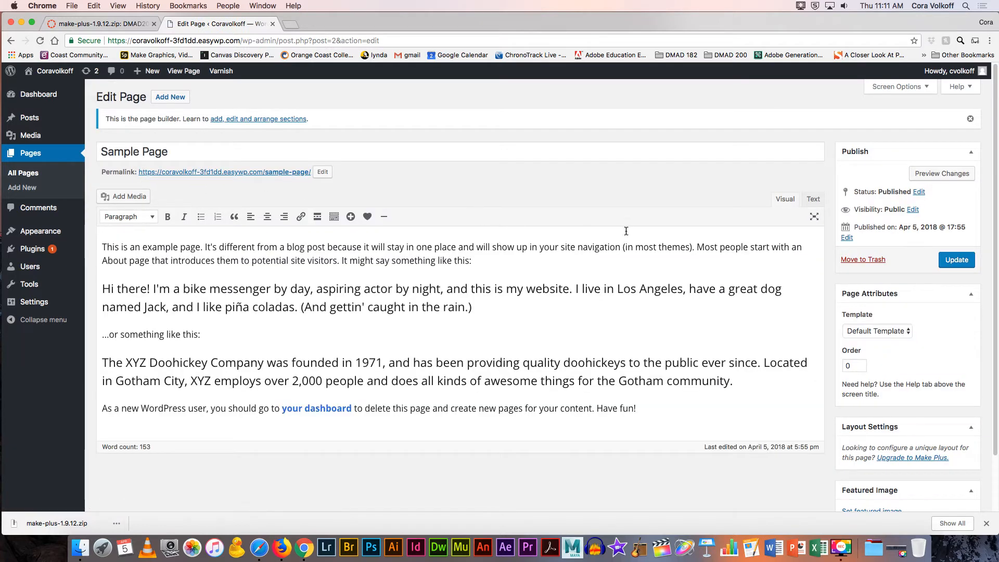
{"action": "left_click", "coordinate": [872, 332]}
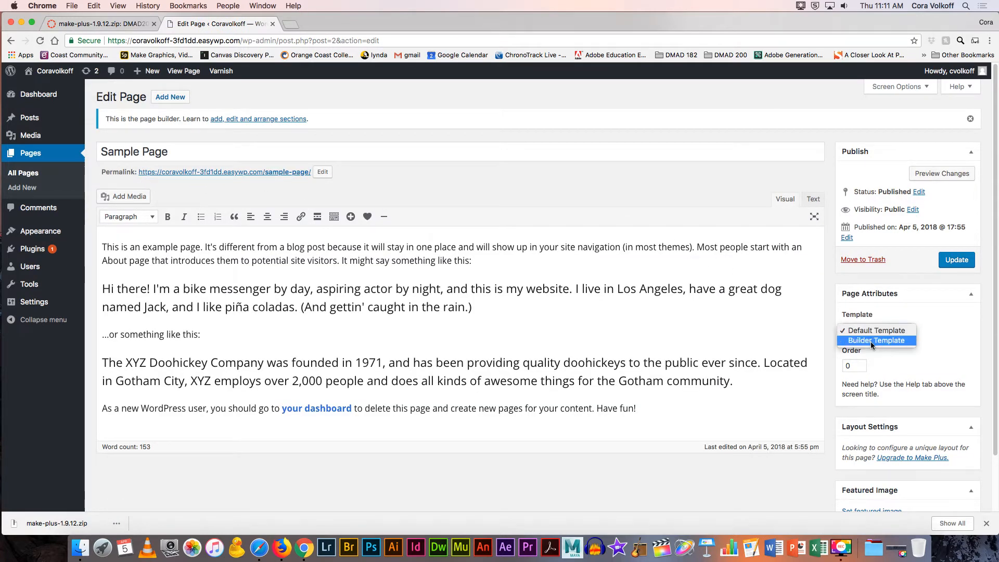
{"action": "left_click", "coordinate": [866, 341]}
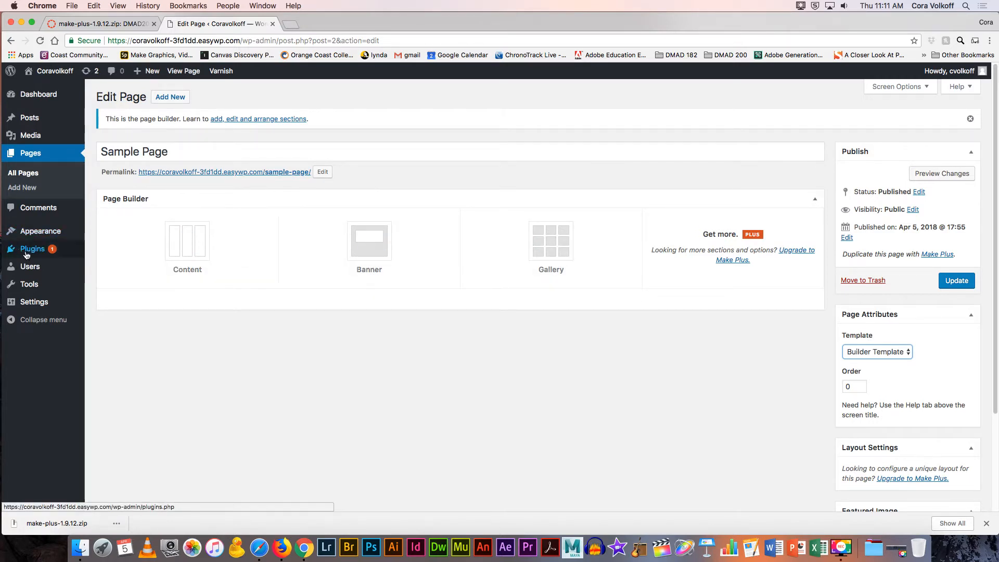
{"action": "mouse_move", "coordinate": [25, 254]}
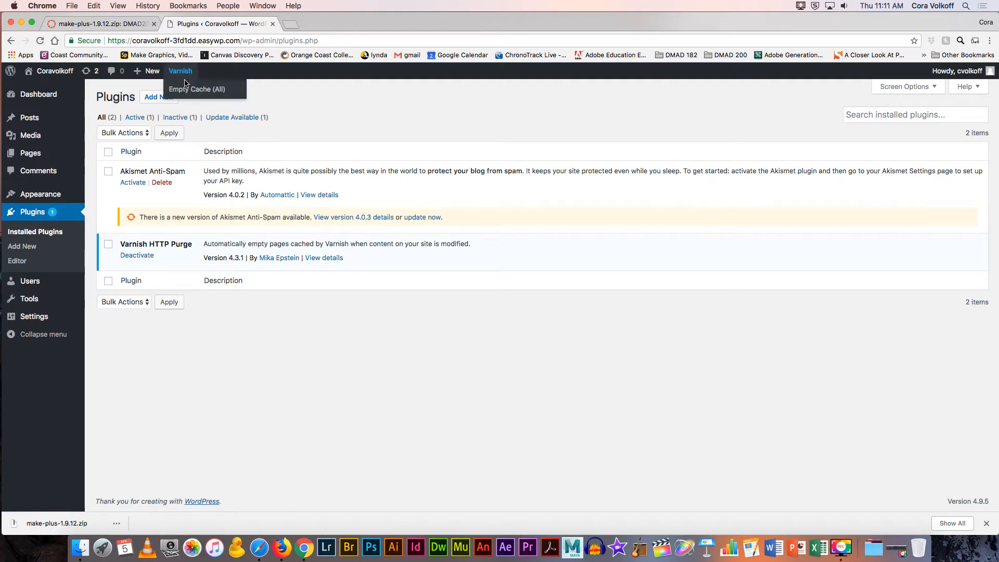
Step: Upload make-plus-1.9.12.zip as a new plugin, install it, and activate Make Plus
{"action": "left_click", "coordinate": [154, 99]}
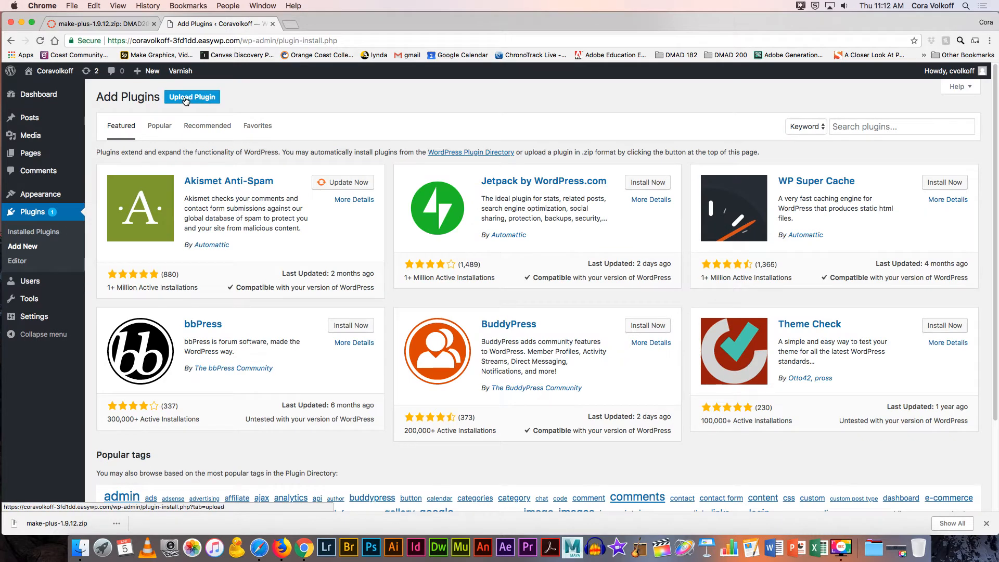
{"action": "left_click", "coordinate": [185, 99]}
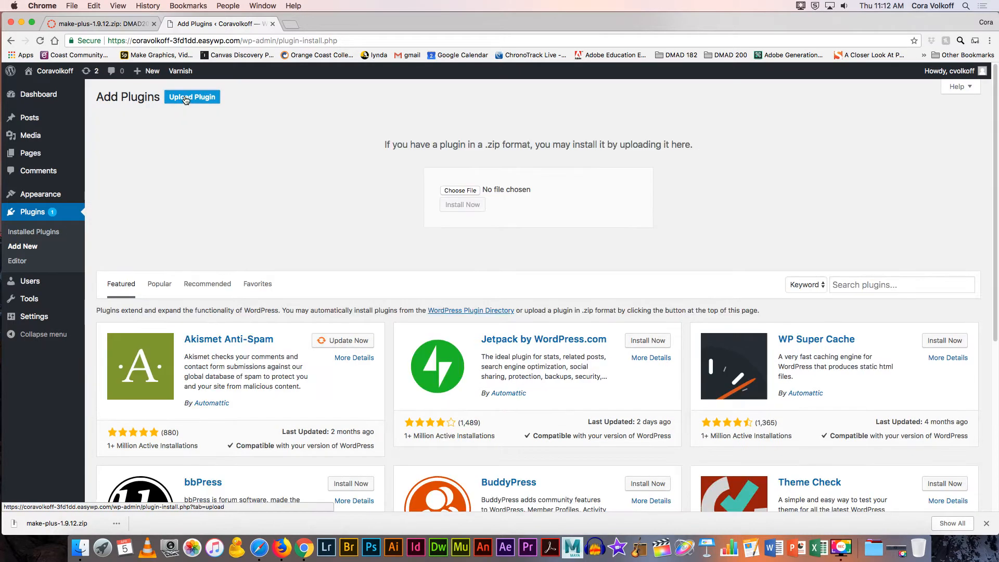
{"action": "left_click", "coordinate": [460, 191]}
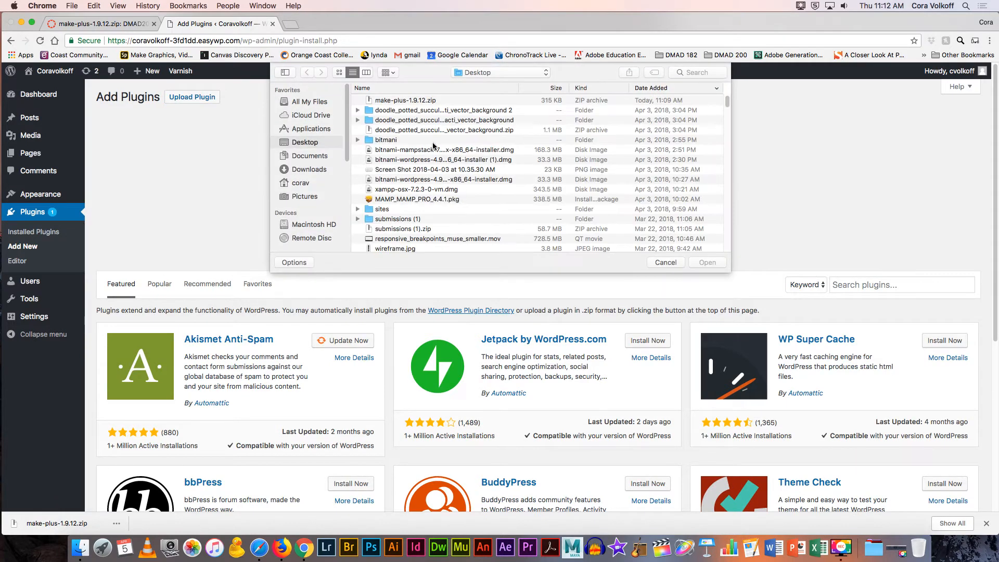
{"action": "left_click", "coordinate": [396, 103]}
{"action": "left_click", "coordinate": [705, 263]}
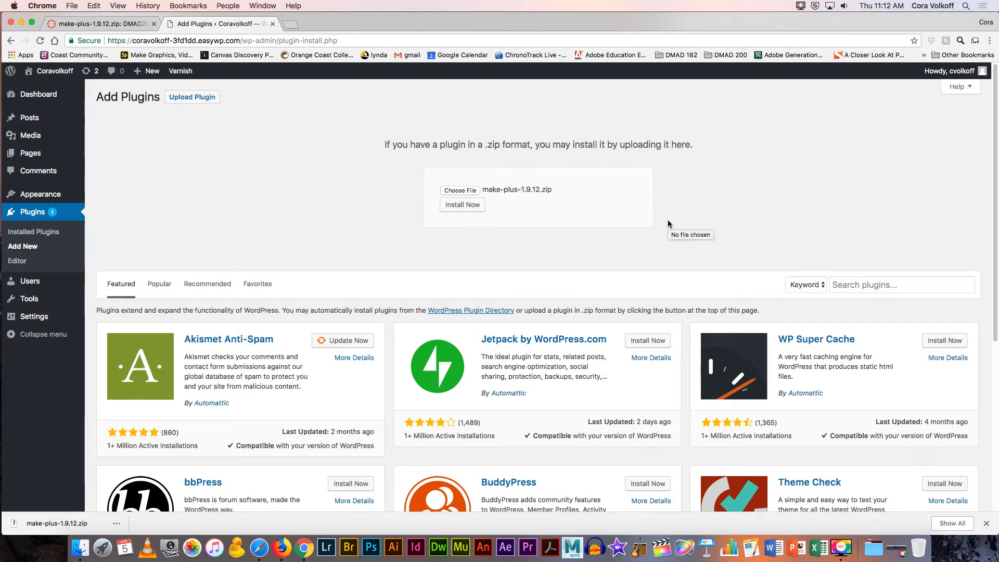
{"action": "left_click", "coordinate": [460, 208]}
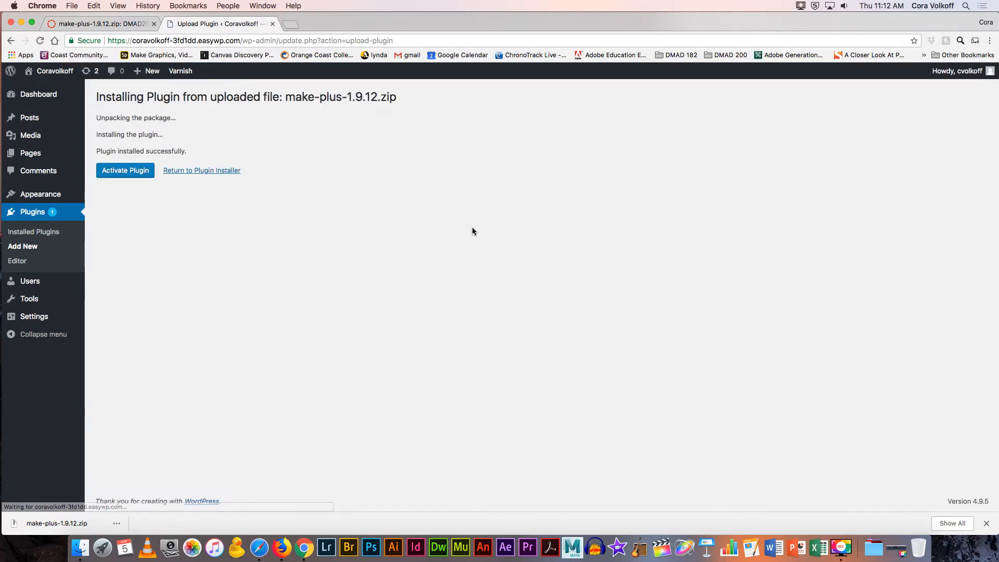
{"action": "left_click", "coordinate": [136, 172]}
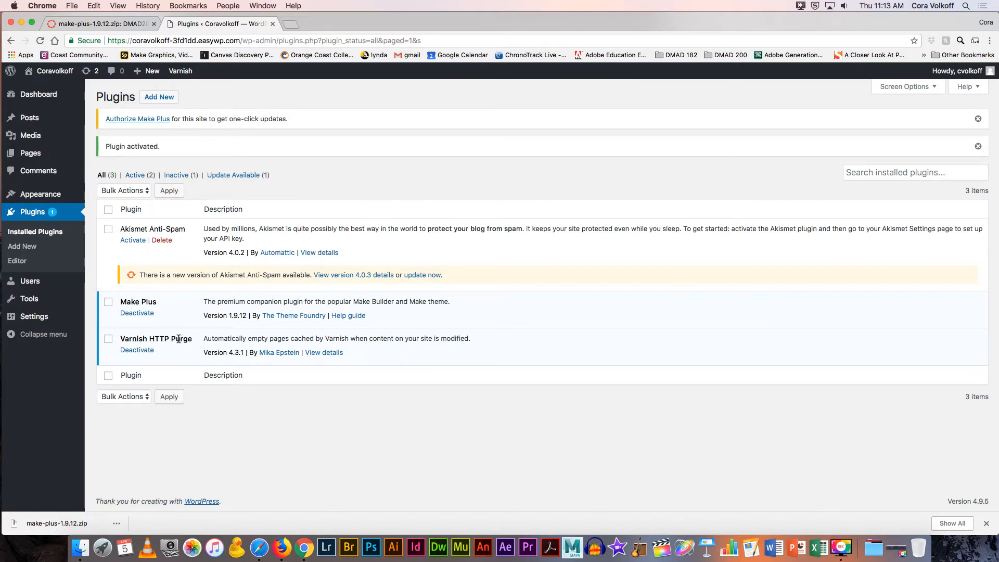
Step: Retitle the Sample Page to 'Home' and update the page
{"action": "mouse_move", "coordinate": [24, 154]}
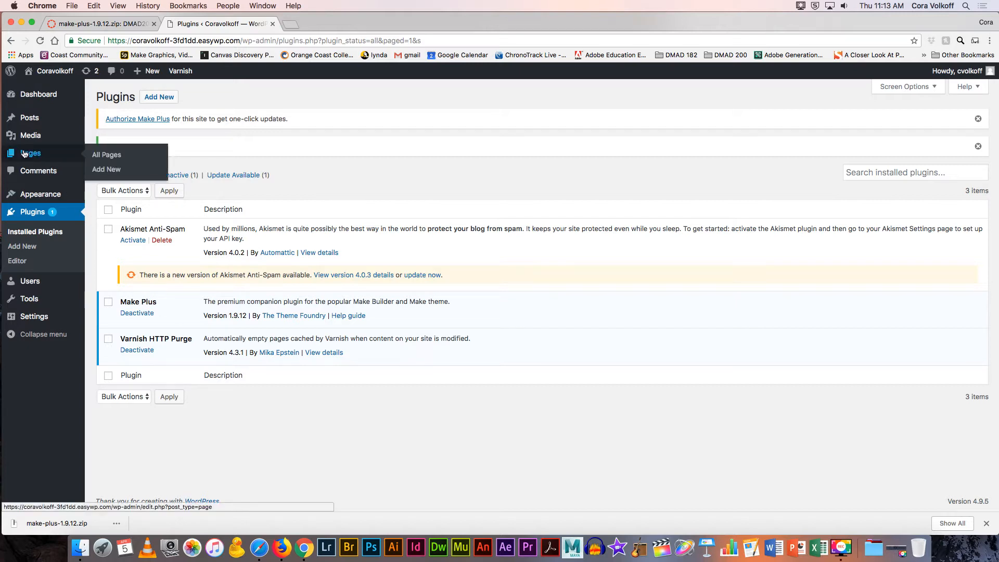
{"action": "left_click", "coordinate": [25, 154]}
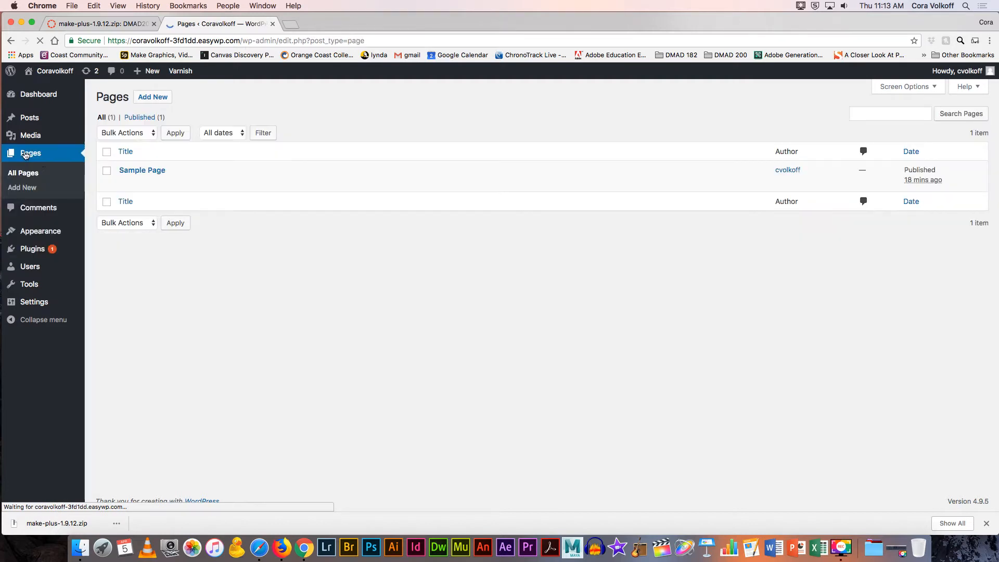
{"action": "mouse_move", "coordinate": [137, 174]}
{"action": "left_click", "coordinate": [126, 183]}
{"action": "left_click", "coordinate": [164, 152]}
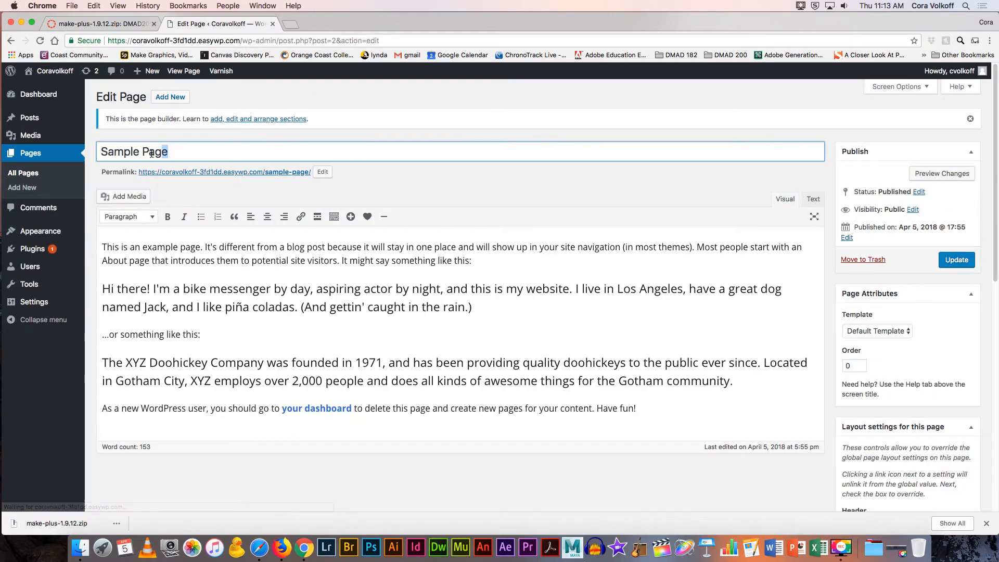
{"action": "left_click_drag", "start_coordinate": [168, 152], "coordinate": [97, 152]}
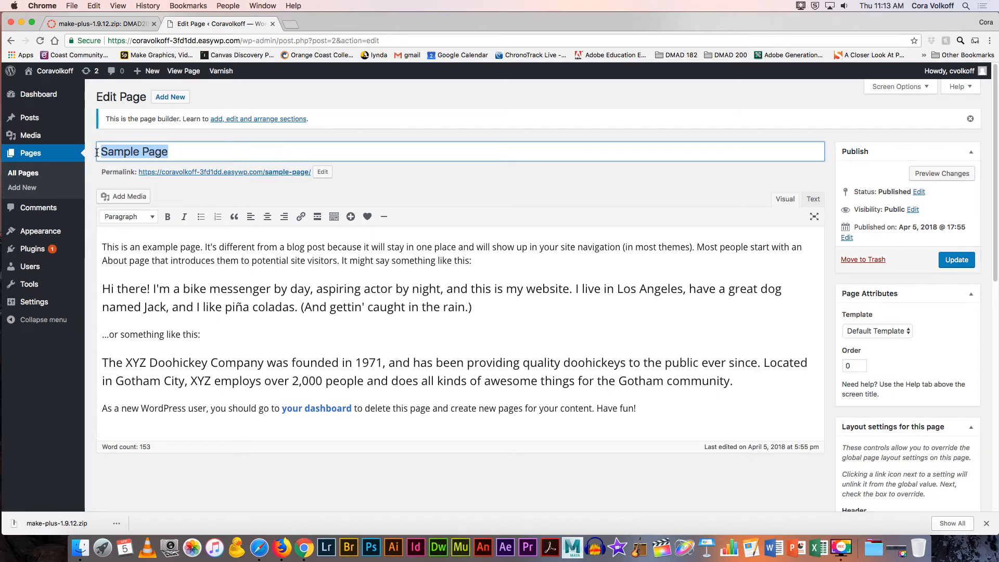
{"action": "type", "text": "Home"}
{"action": "left_click", "coordinate": [331, 185]}
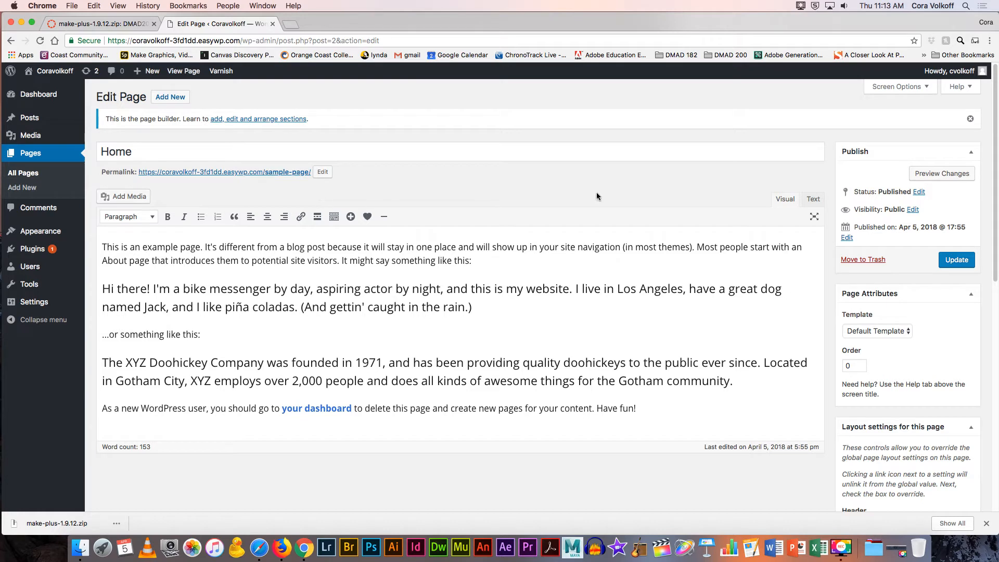
{"action": "left_click", "coordinate": [956, 259]}
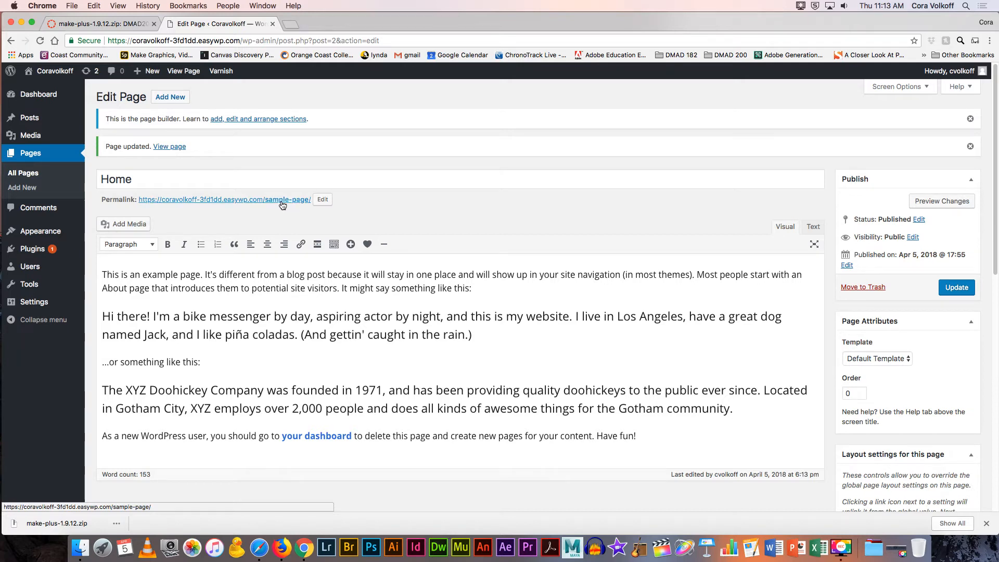
Step: Change the page's permalink slug from sample-page to home and update again
{"action": "left_click", "coordinate": [321, 201]}
{"action": "left_click_drag", "start_coordinate": [322, 202], "coordinate": [259, 199]}
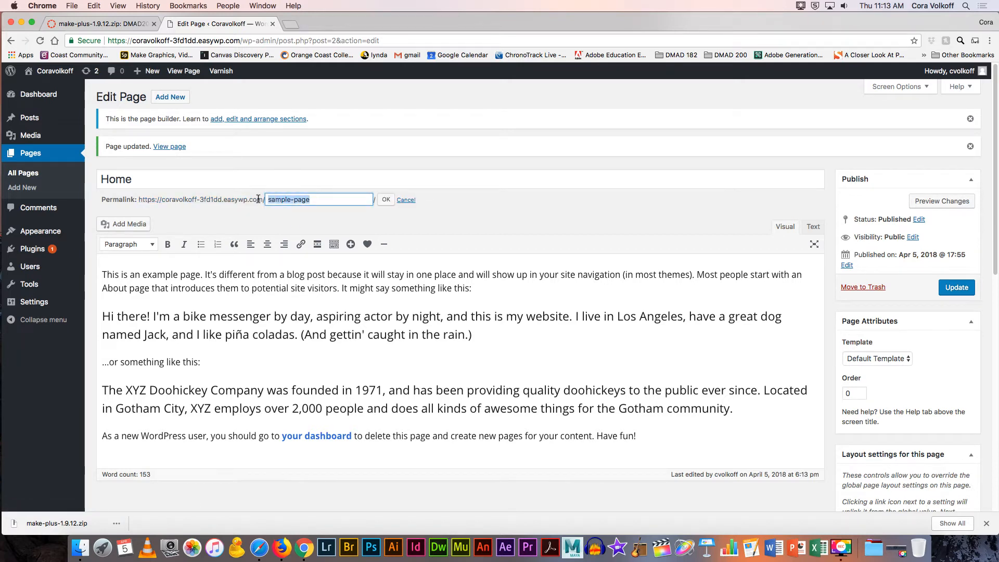
{"action": "type", "text": "home"}
{"action": "left_click", "coordinate": [388, 203]}
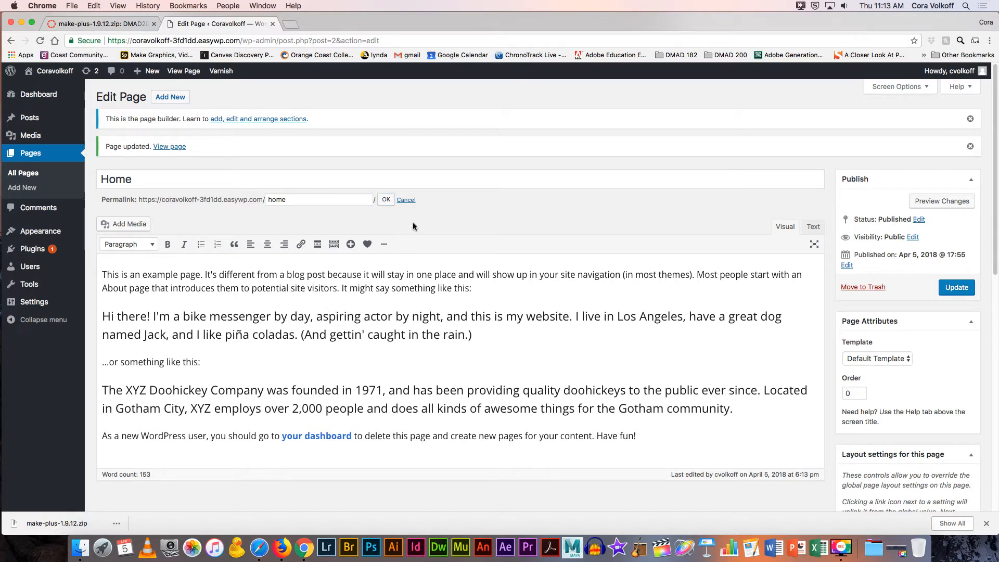
{"action": "left_click", "coordinate": [385, 201]}
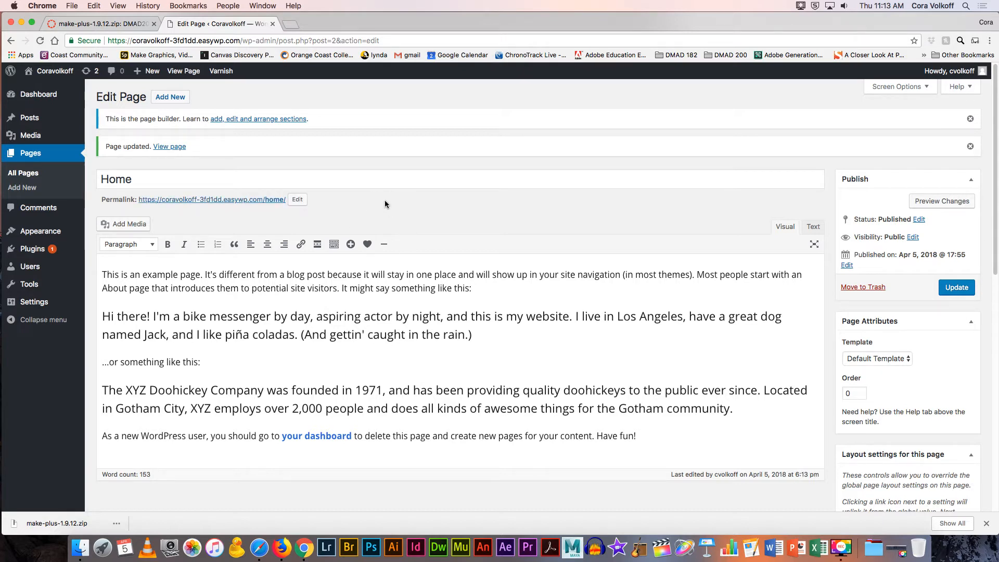
{"action": "left_click", "coordinate": [956, 287]}
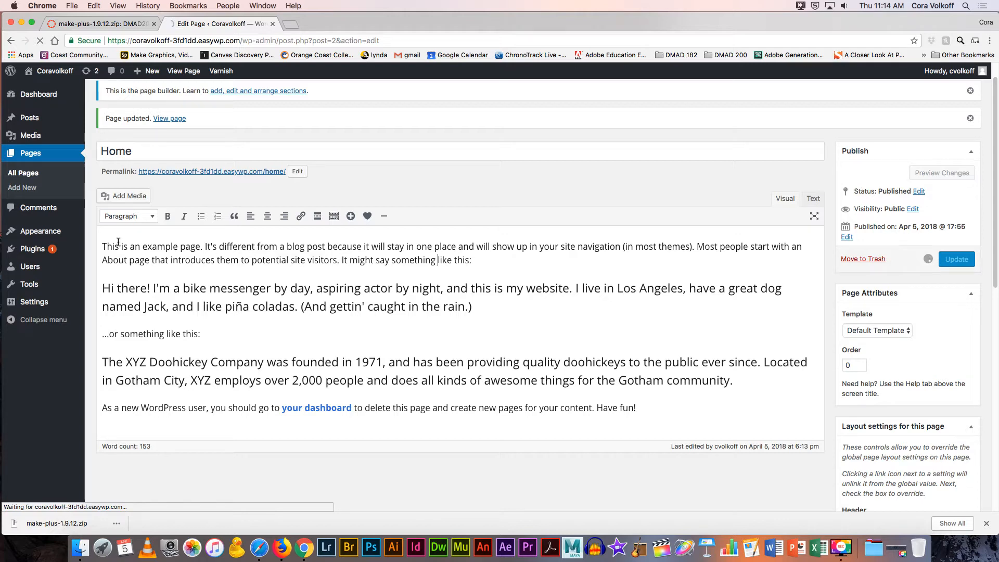
{"action": "left_click_drag", "start_coordinate": [107, 234], "coordinate": [651, 417]}
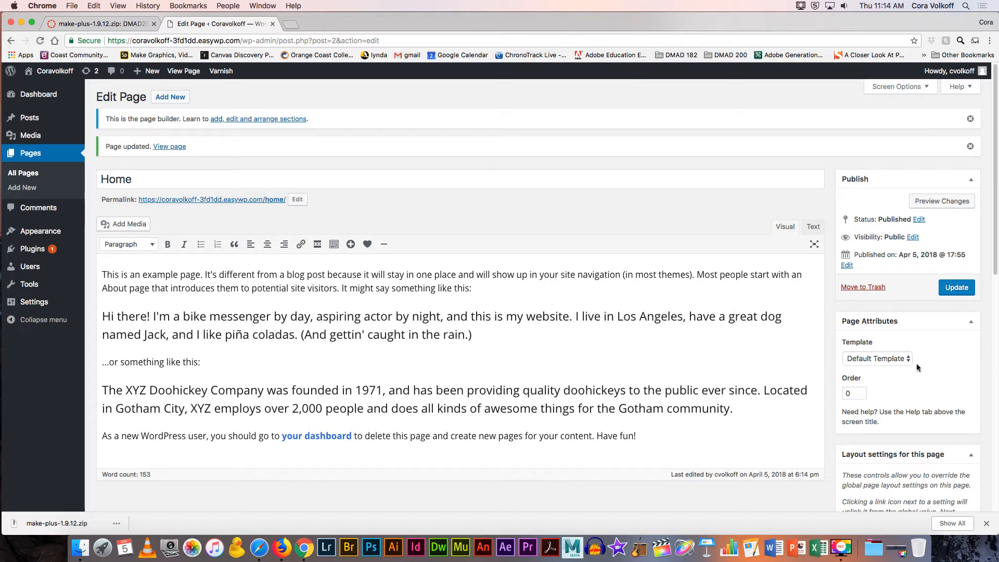
Step: Change the Home page template from Default Template to Builder Template
{"action": "scroll", "coordinate": [893, 358], "scroll_direction": "down", "scroll_amount": 5}
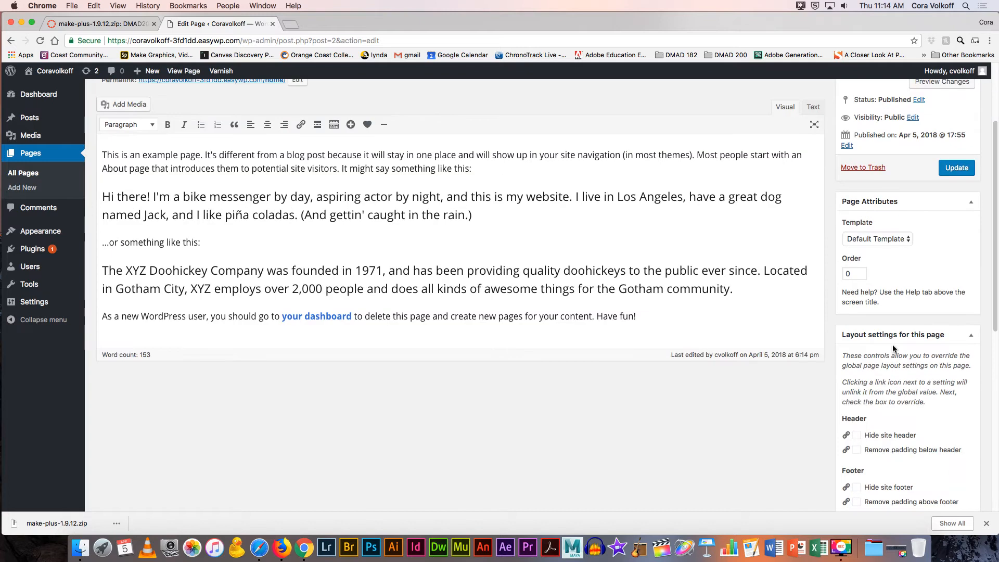
{"action": "left_click", "coordinate": [868, 239]}
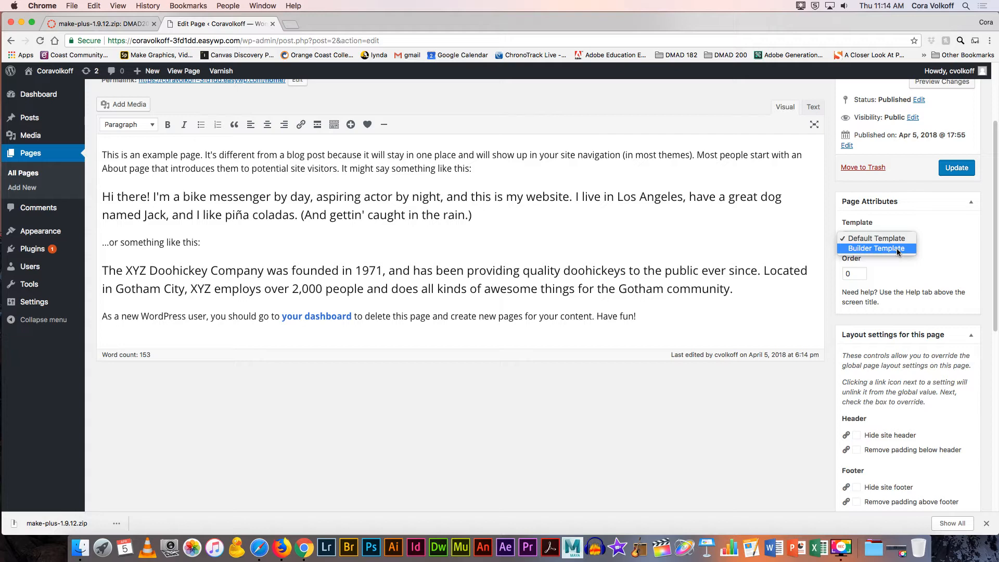
{"action": "left_click", "coordinate": [897, 248]}
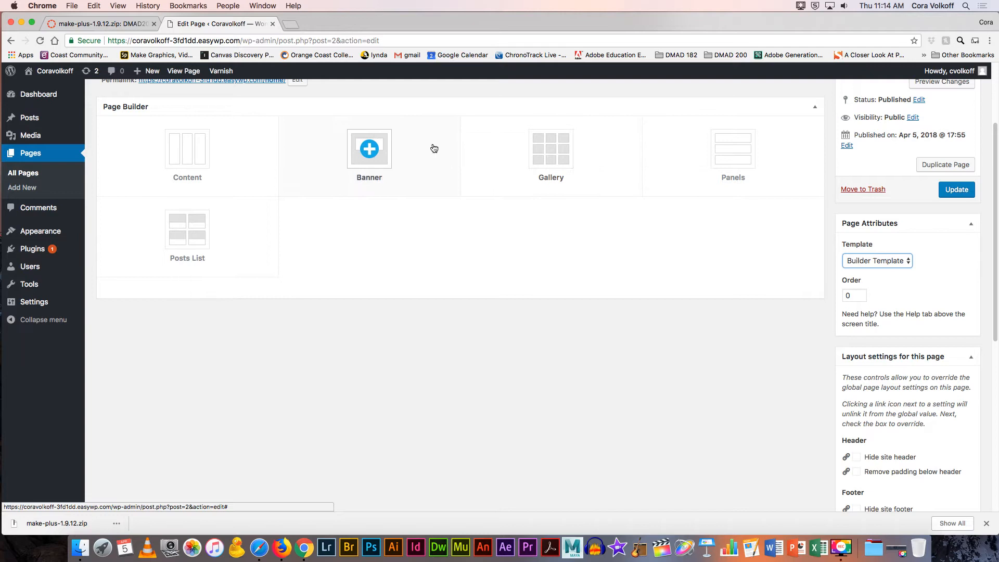
{"action": "mouse_move", "coordinate": [48, 232]}
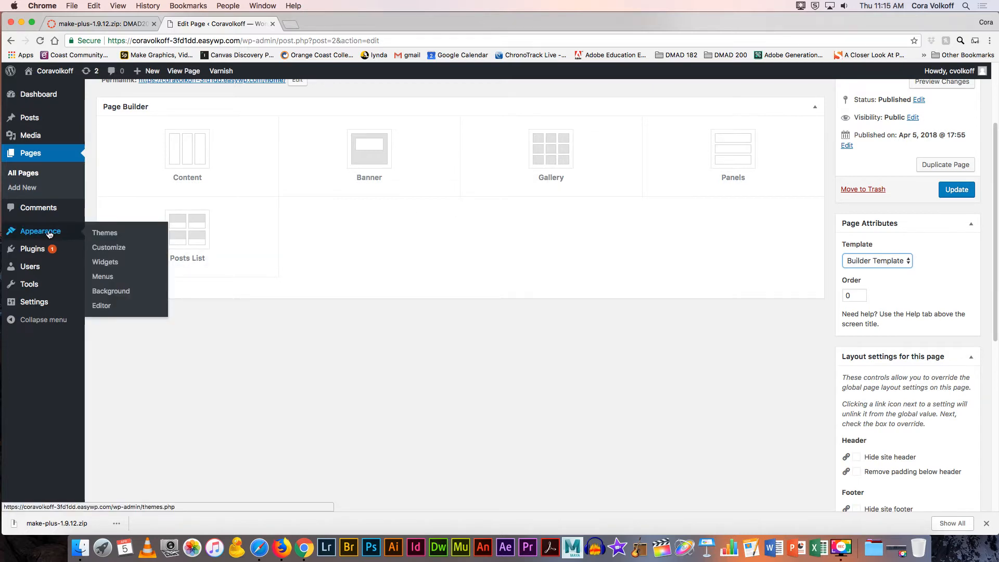
Step: Open Appearance > Customize to load the Make theme settings with live preview
{"action": "left_click", "coordinate": [109, 252]}
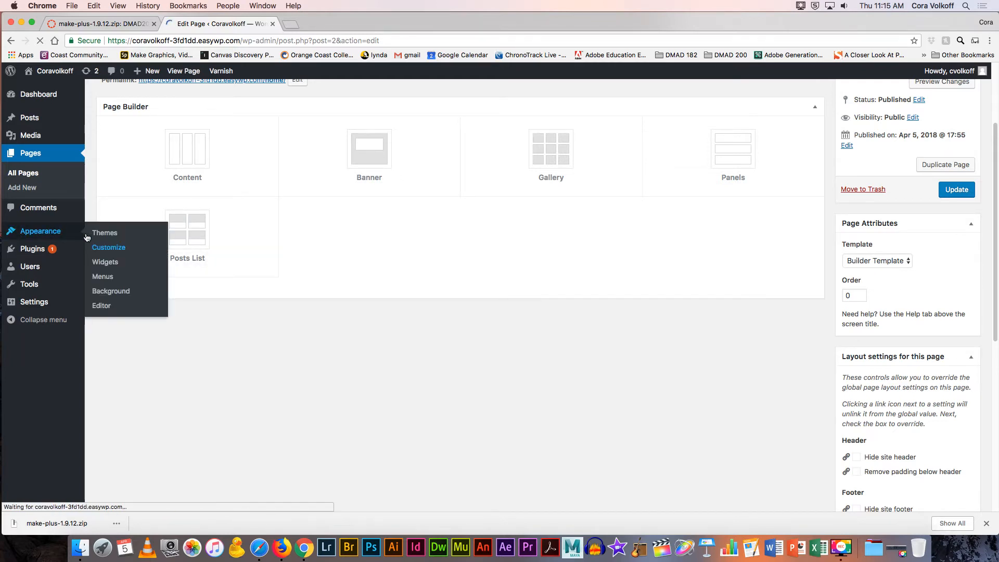
{"action": "left_click", "coordinate": [106, 247]}
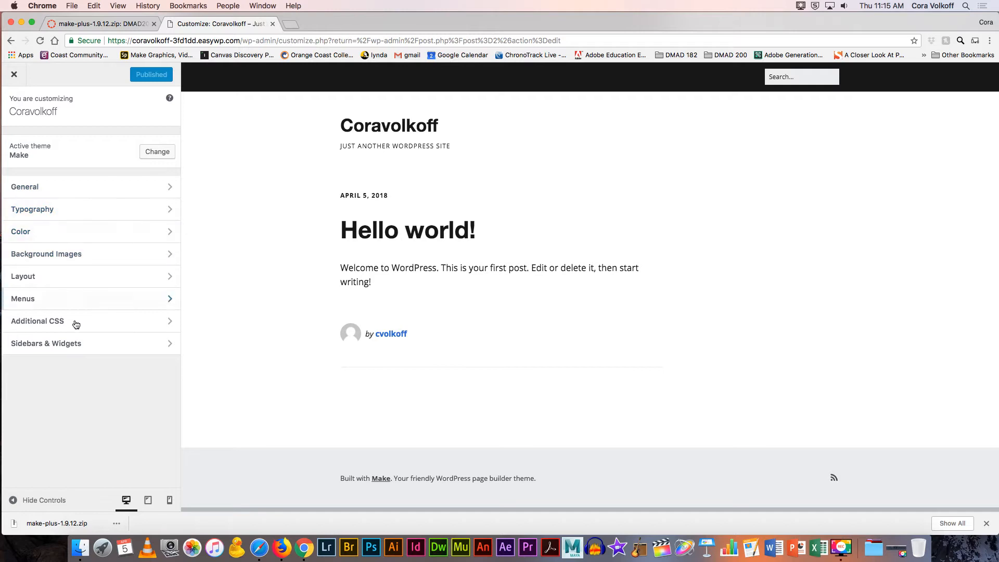
Step: Under General › Homepage Settings, choose a static page with Home as the homepage
{"action": "left_click", "coordinate": [90, 188]}
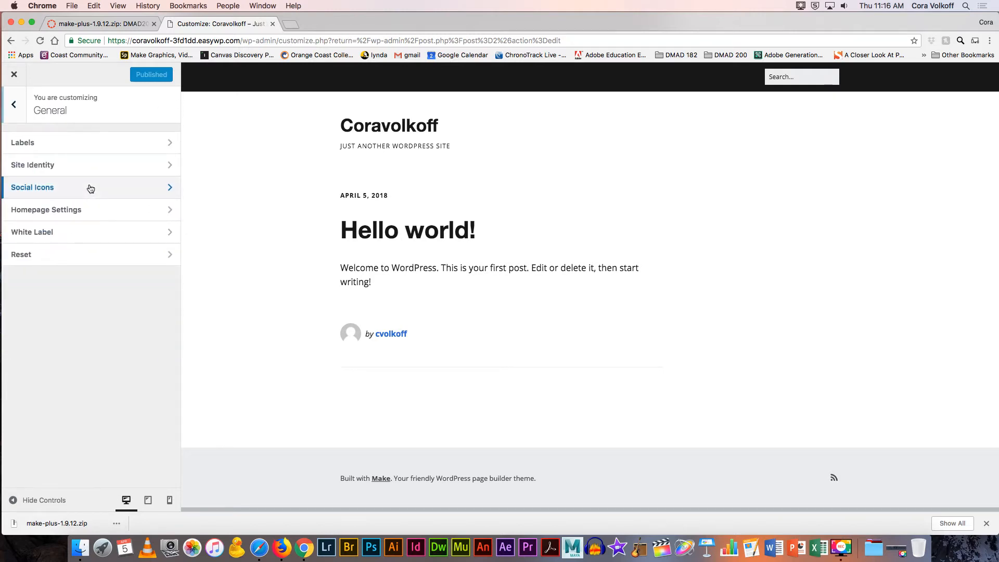
{"action": "left_click", "coordinate": [19, 116]}
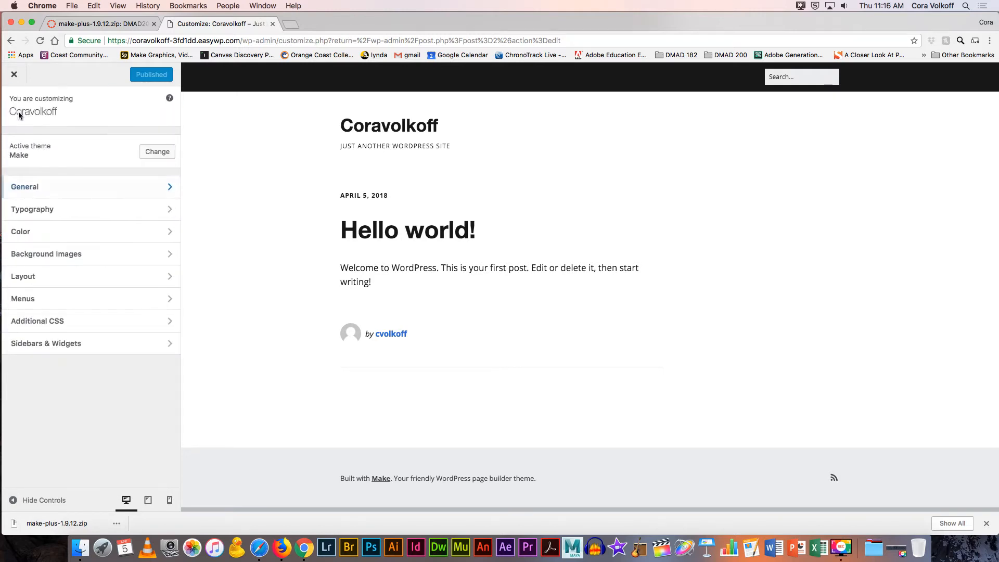
{"action": "left_click", "coordinate": [43, 187]}
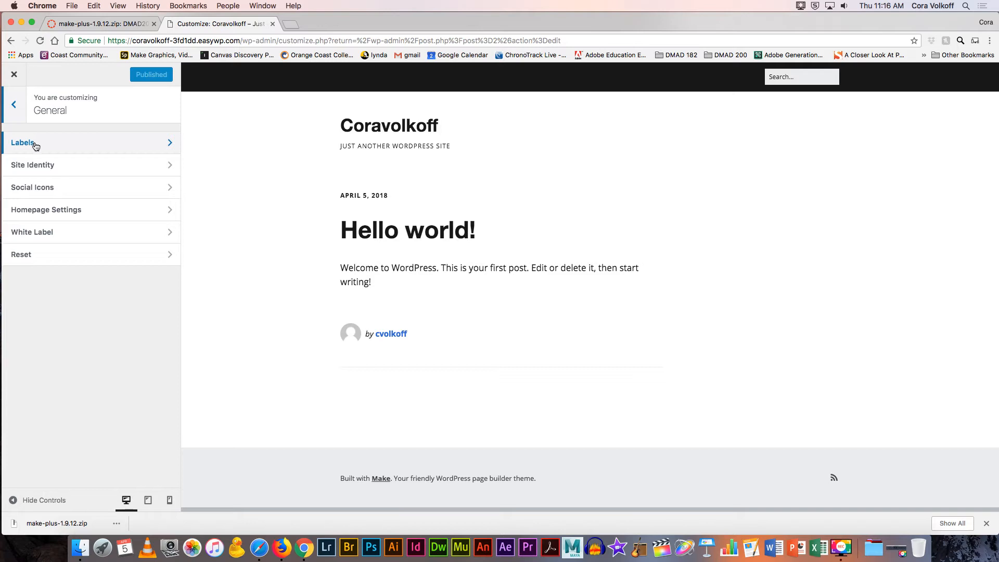
{"action": "left_click", "coordinate": [72, 213]}
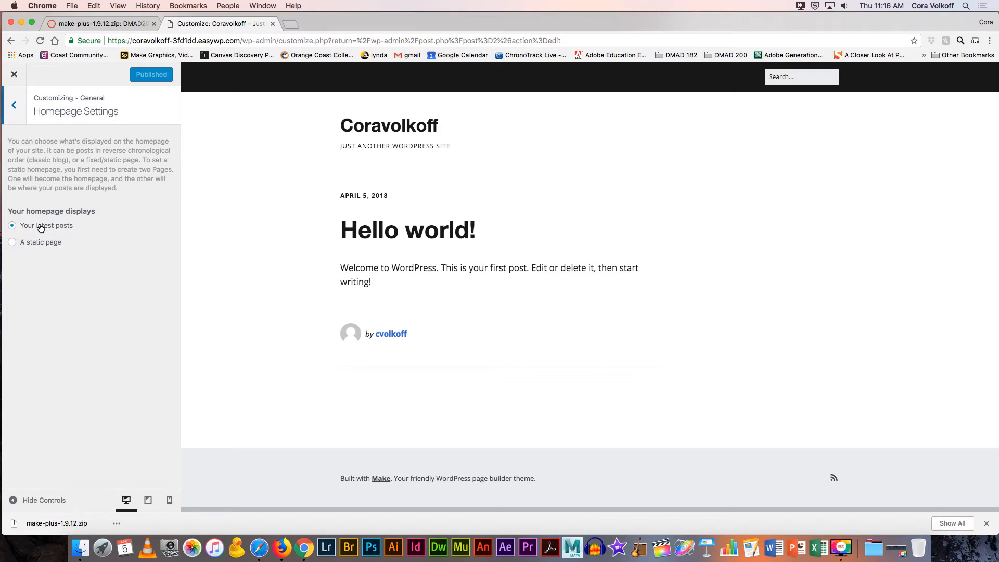
{"action": "left_click", "coordinate": [13, 243]}
{"action": "left_click", "coordinate": [62, 289]}
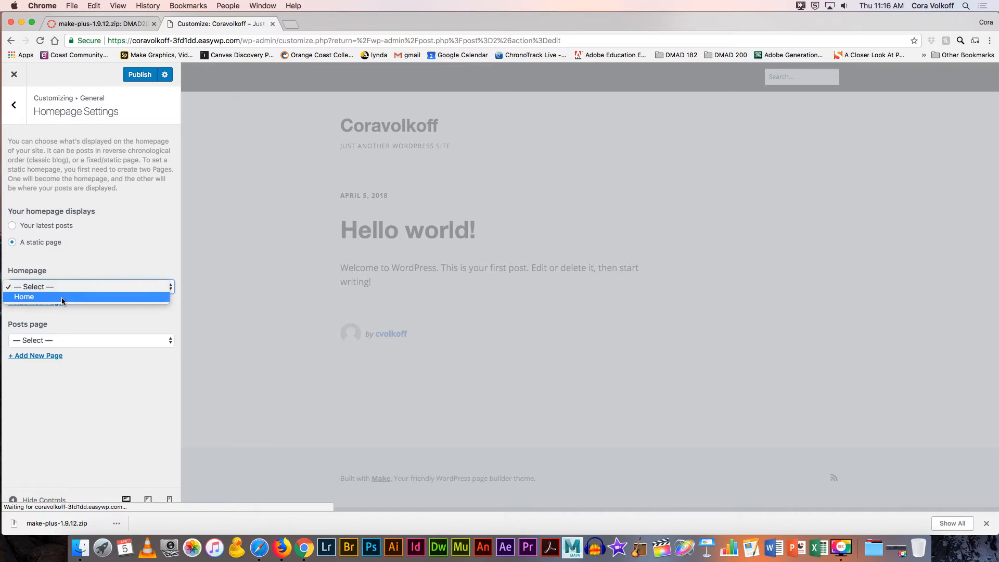
{"action": "left_click", "coordinate": [61, 296]}
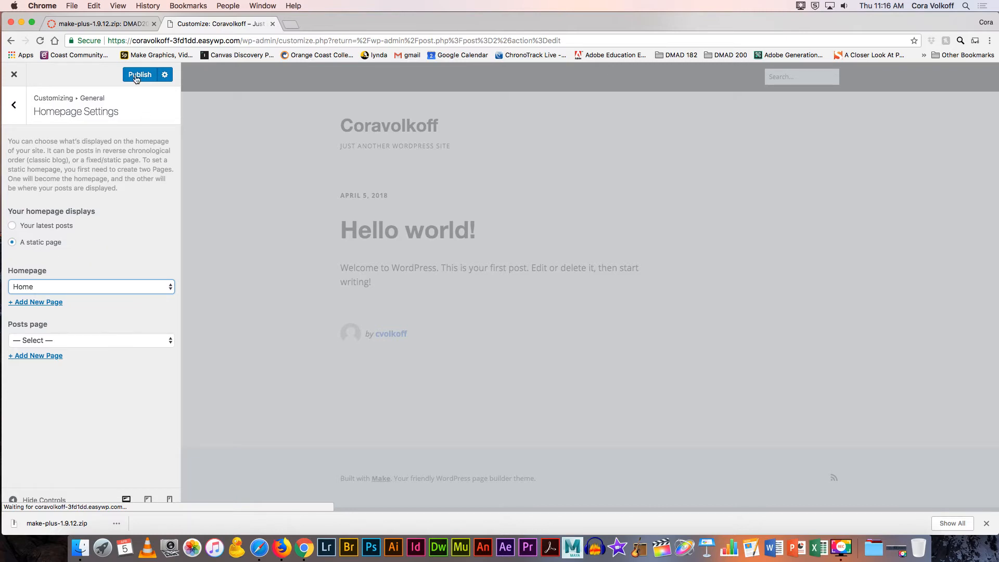
Step: Publish the static Home homepage setting and check its content in the preview
{"action": "left_click", "coordinate": [166, 76]}
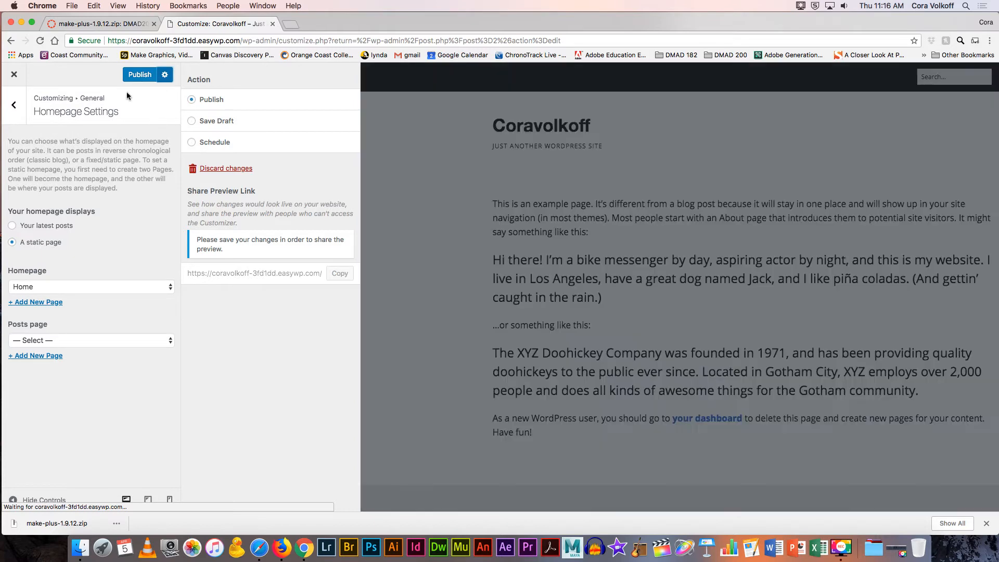
{"action": "left_click", "coordinate": [140, 75]}
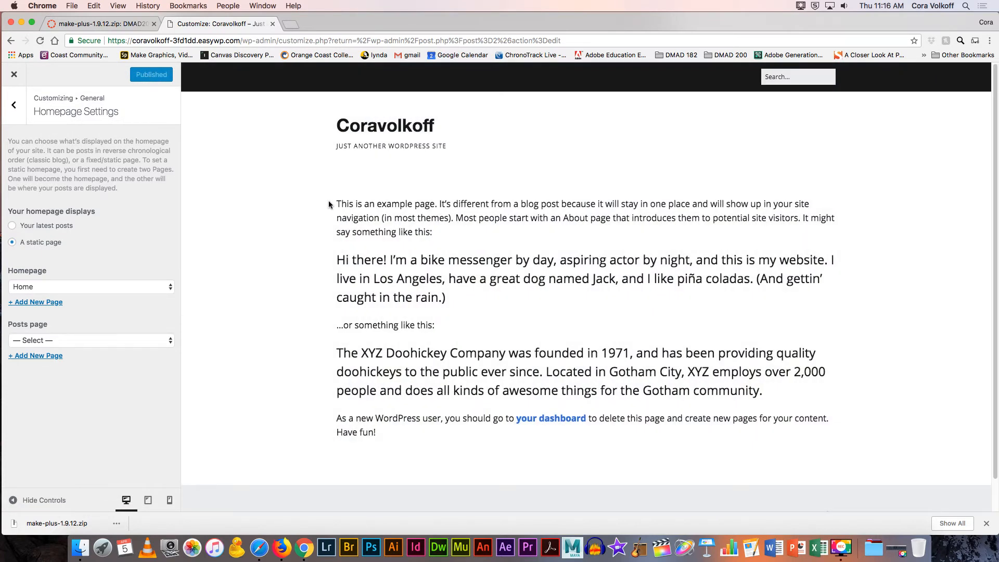
{"action": "left_click_drag", "start_coordinate": [341, 204], "coordinate": [479, 396]}
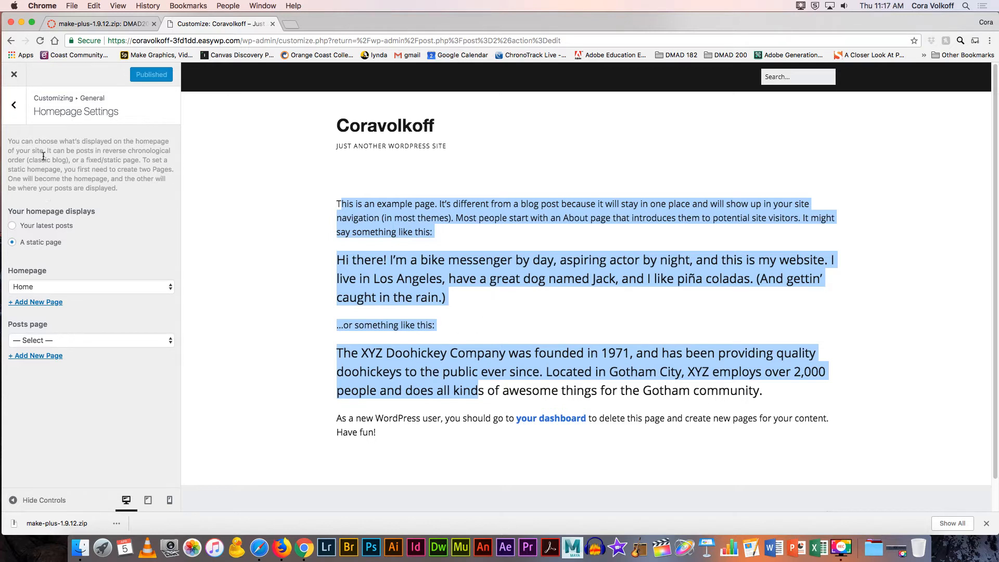
{"action": "left_click", "coordinate": [17, 105]}
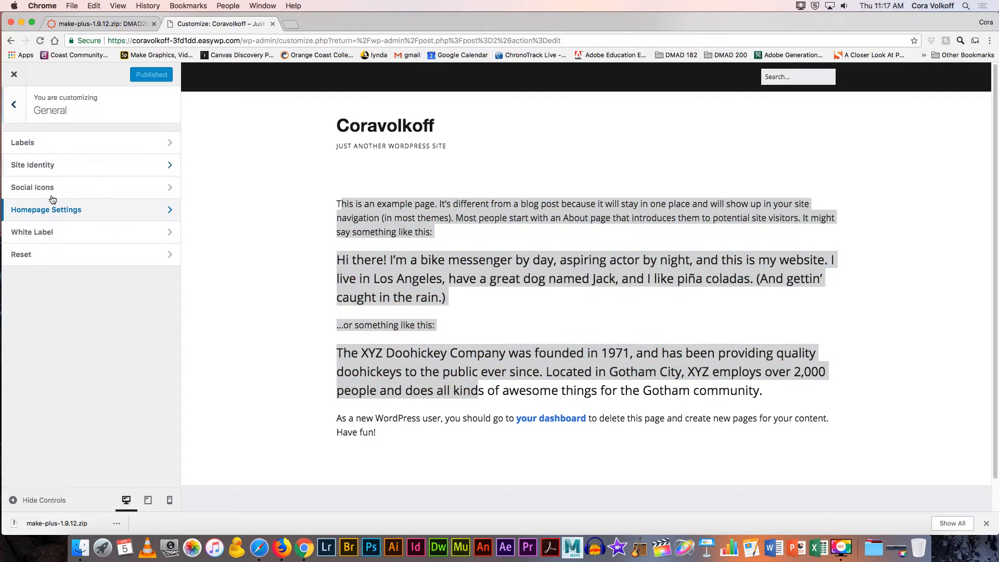
Step: In White Label, hide the footer theme credit and publish the change
{"action": "left_click", "coordinate": [61, 232]}
{"action": "left_click", "coordinate": [11, 142]}
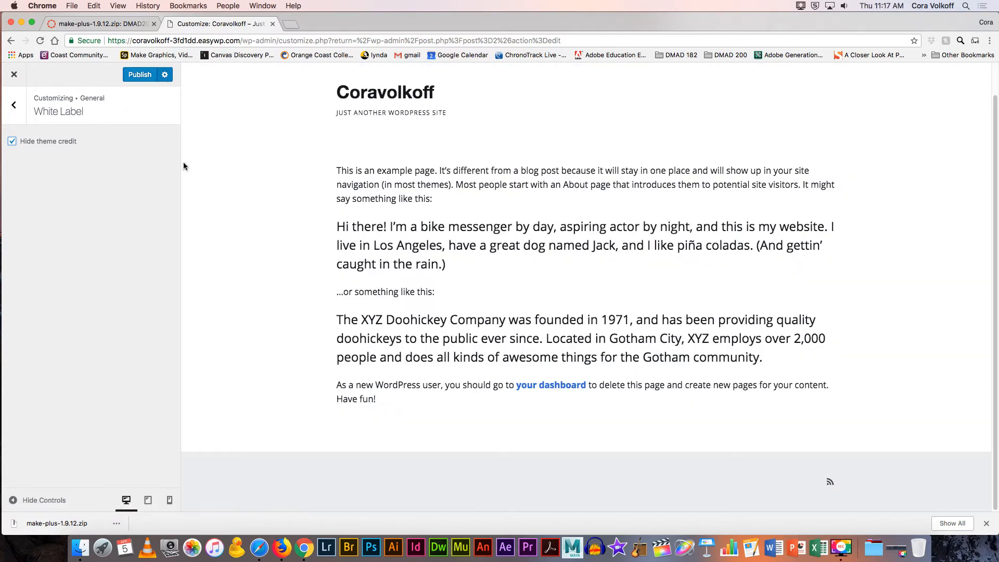
{"action": "left_click", "coordinate": [142, 76]}
{"action": "left_click", "coordinate": [14, 106]}
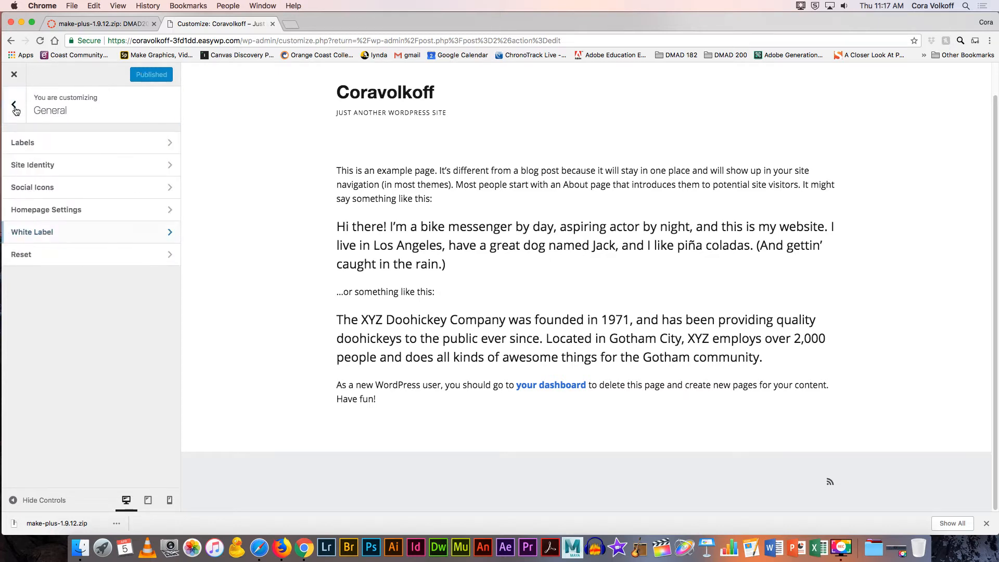
Step: Look at the Labels settings, then open Site Identity
{"action": "left_click", "coordinate": [24, 141]}
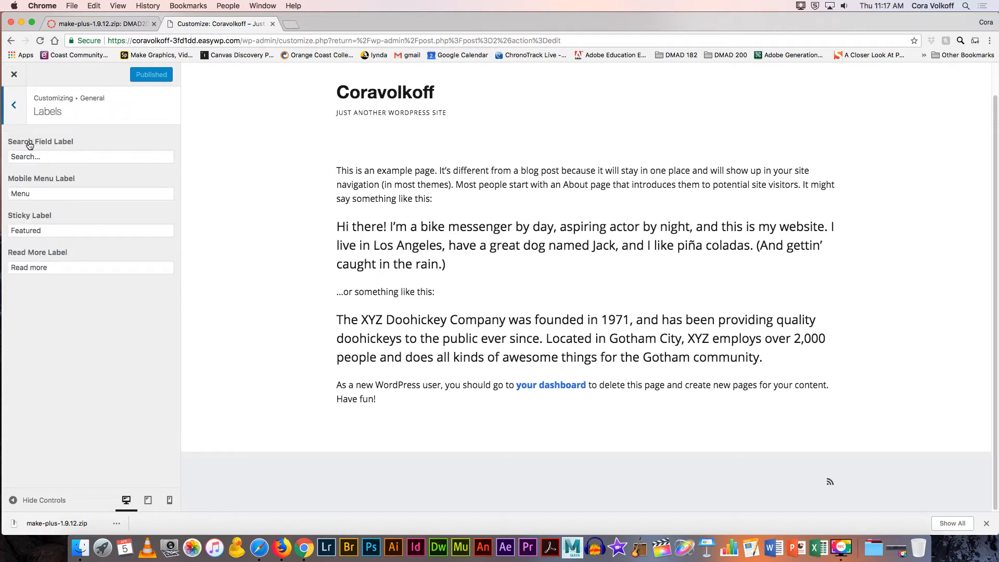
{"action": "left_click", "coordinate": [14, 107]}
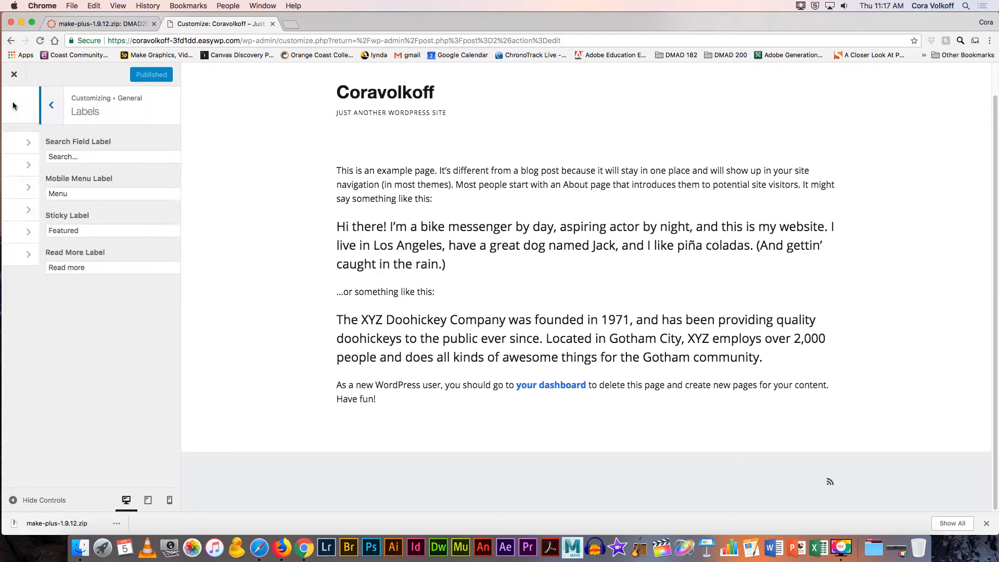
{"action": "left_click", "coordinate": [41, 166]}
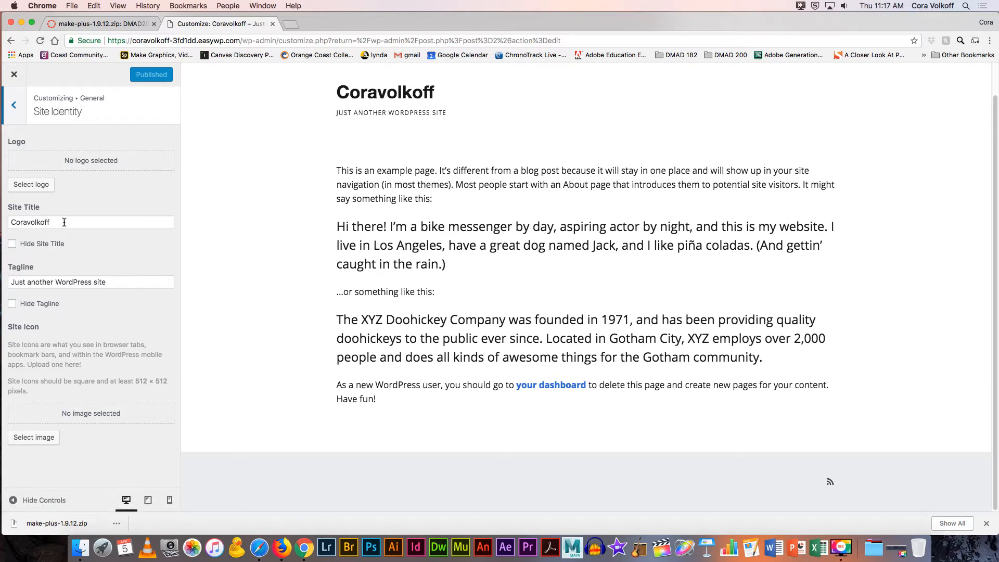
Step: Replace the site title with 'Sample Business', closing the logo picker without choosing a logo
{"action": "left_click_drag", "start_coordinate": [64, 223], "coordinate": [1, 222]}
{"action": "type", "text": "S"}
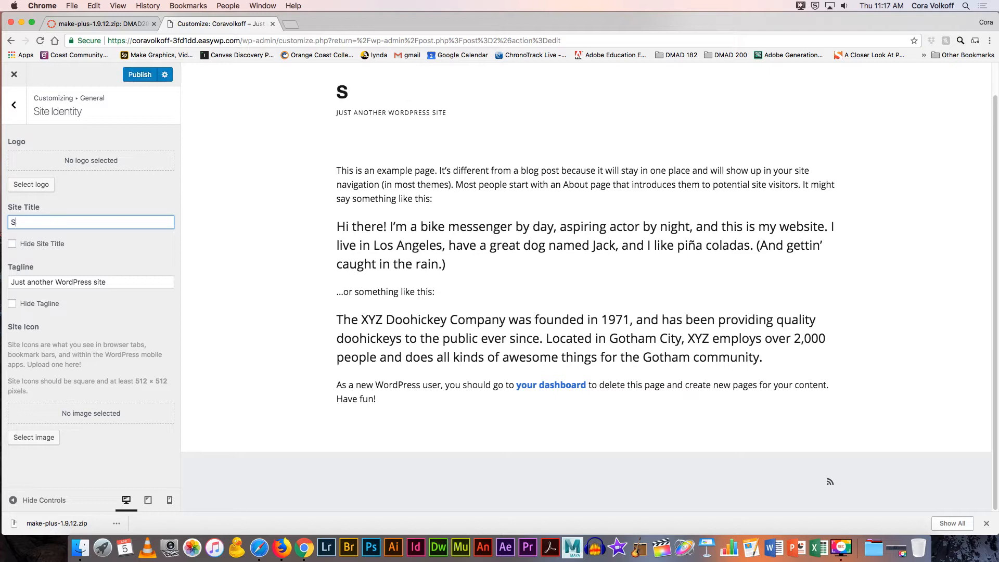
{"action": "type", "text": "ample "}
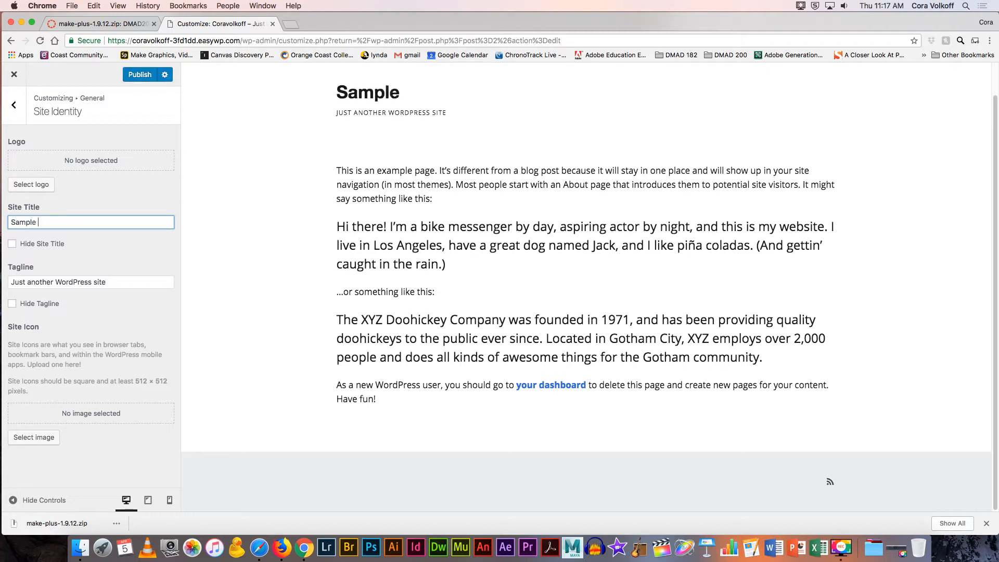
{"action": "type", "text": "Business"}
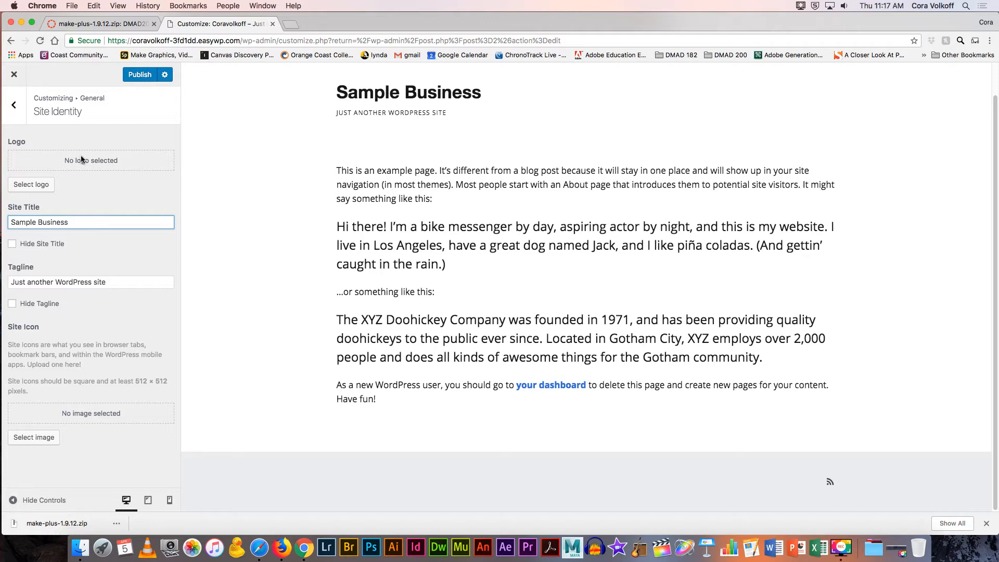
{"action": "left_click", "coordinate": [41, 185]}
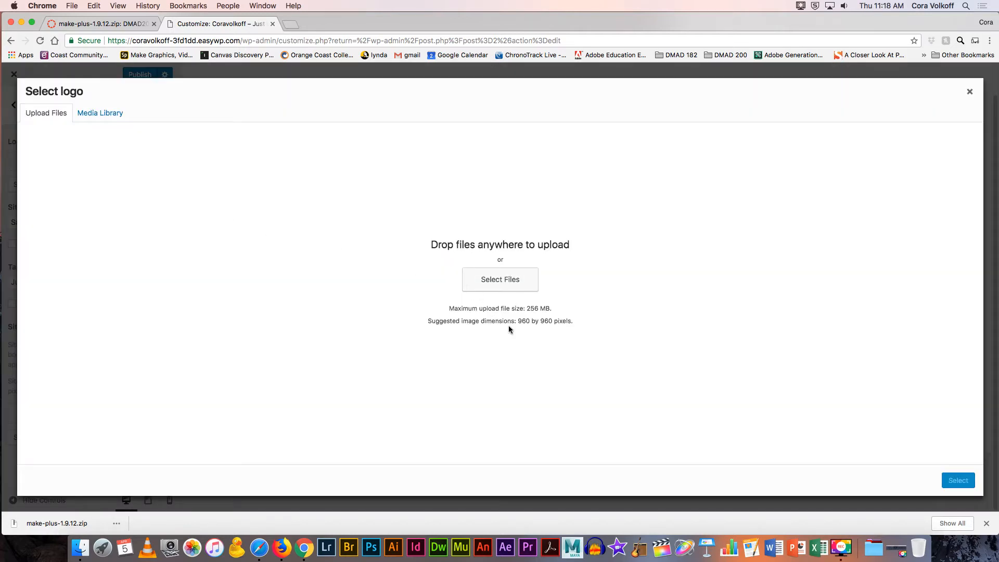
{"action": "left_click_drag", "start_coordinate": [535, 323], "coordinate": [566, 323]}
{"action": "left_click", "coordinate": [969, 92]}
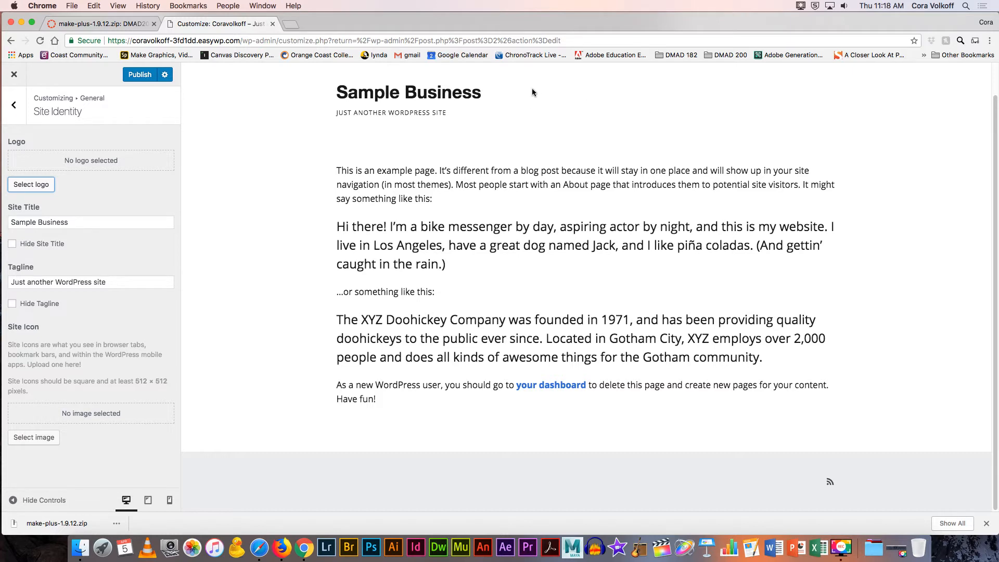
Step: Hide the tagline, keep the Sample Business title visible, and publish the site identity changes
{"action": "left_click", "coordinate": [12, 305]}
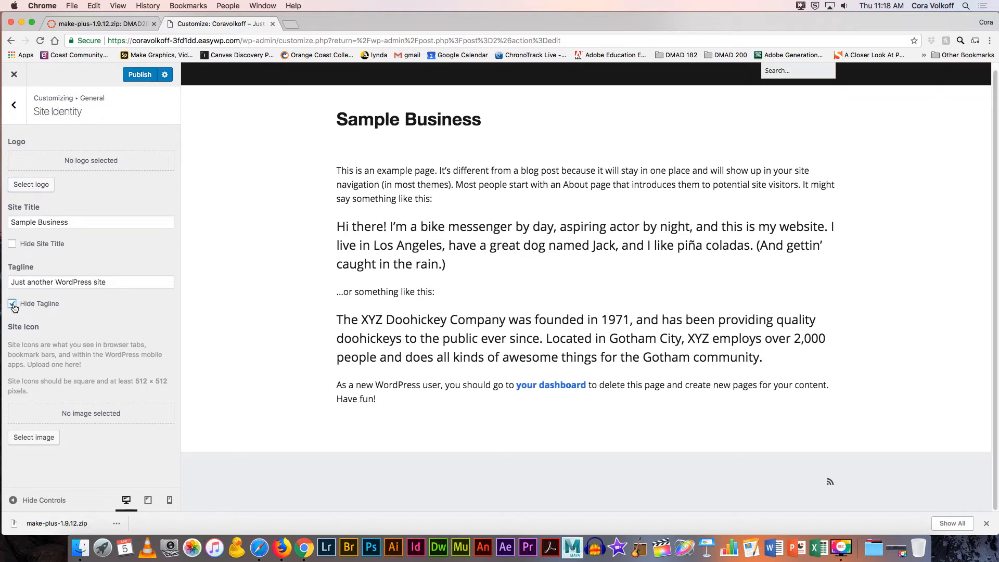
{"action": "left_click", "coordinate": [12, 244]}
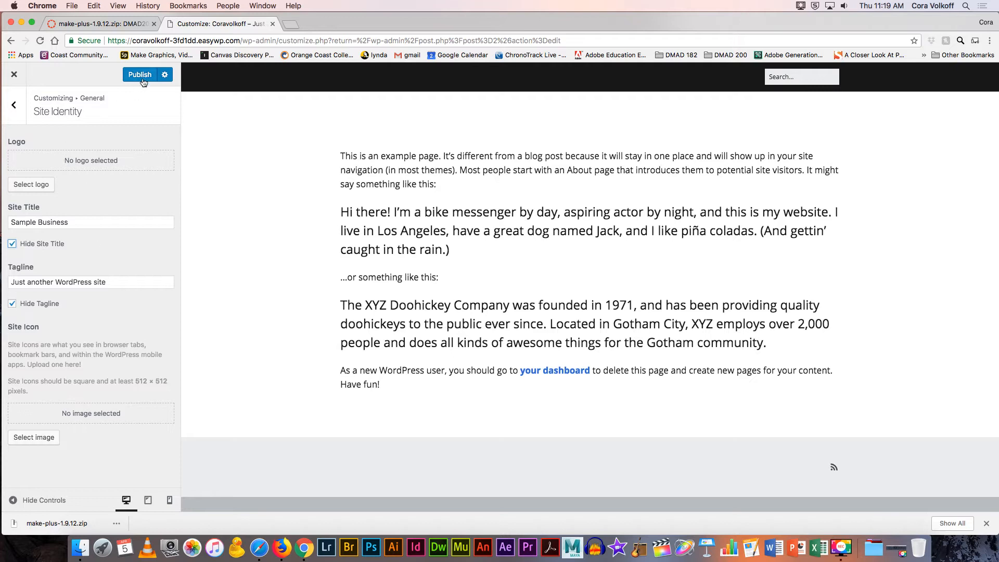
{"action": "left_click", "coordinate": [11, 243]}
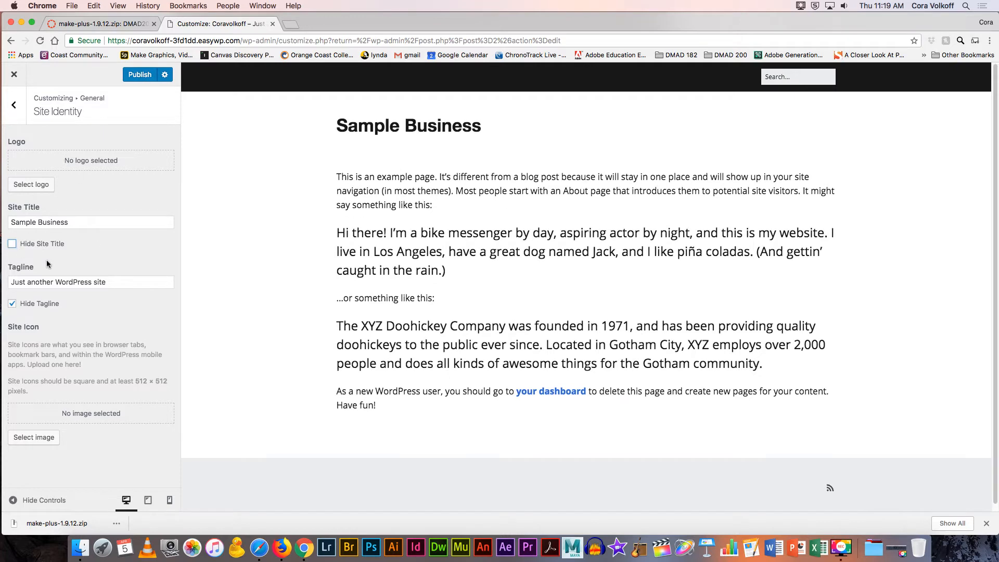
{"action": "left_click", "coordinate": [108, 282]}
{"action": "left_click_drag", "start_coordinate": [30, 287], "coordinate": [2, 285]}
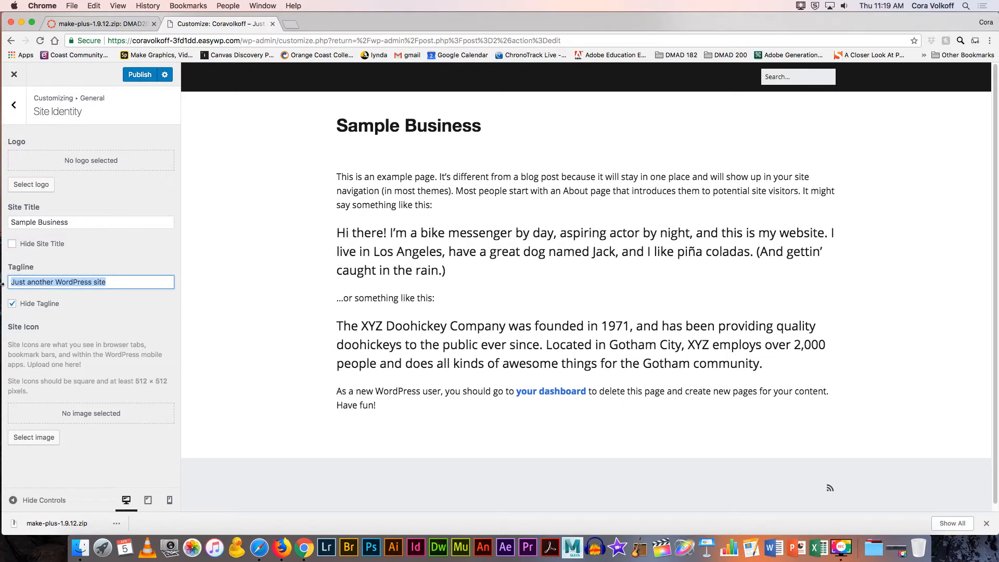
{"action": "left_click", "coordinate": [111, 197]}
{"action": "left_click", "coordinate": [142, 76]}
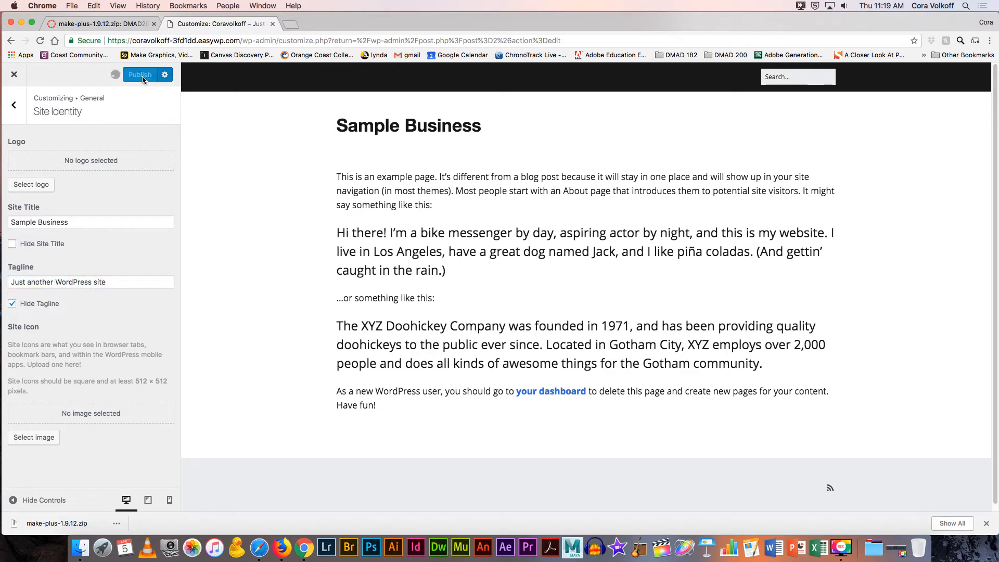
{"action": "left_click", "coordinate": [14, 109]}
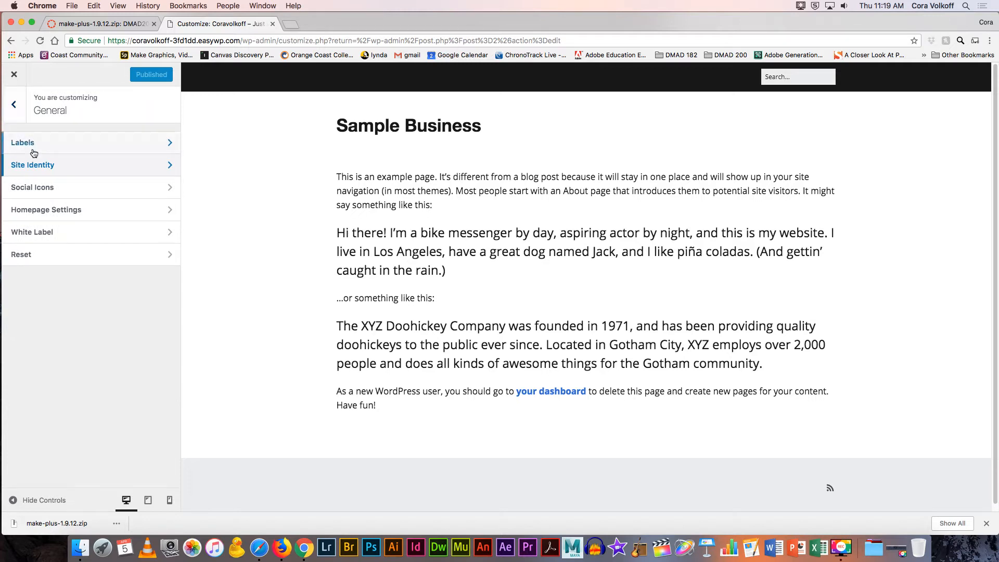
Step: Turn on the email icon in Social Icons and enter the owner's e-mail address
{"action": "left_click", "coordinate": [43, 191]}
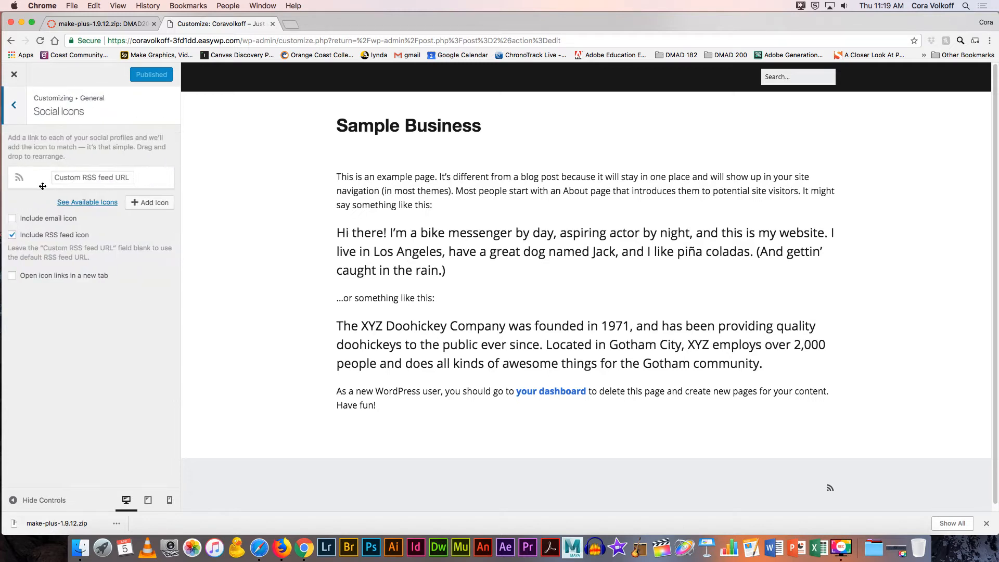
{"action": "left_click", "coordinate": [13, 221]}
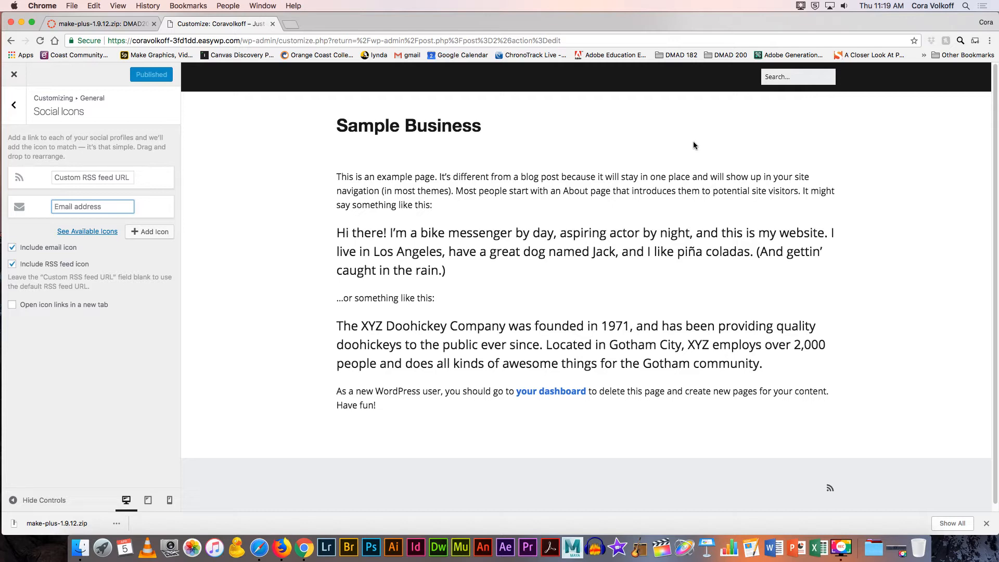
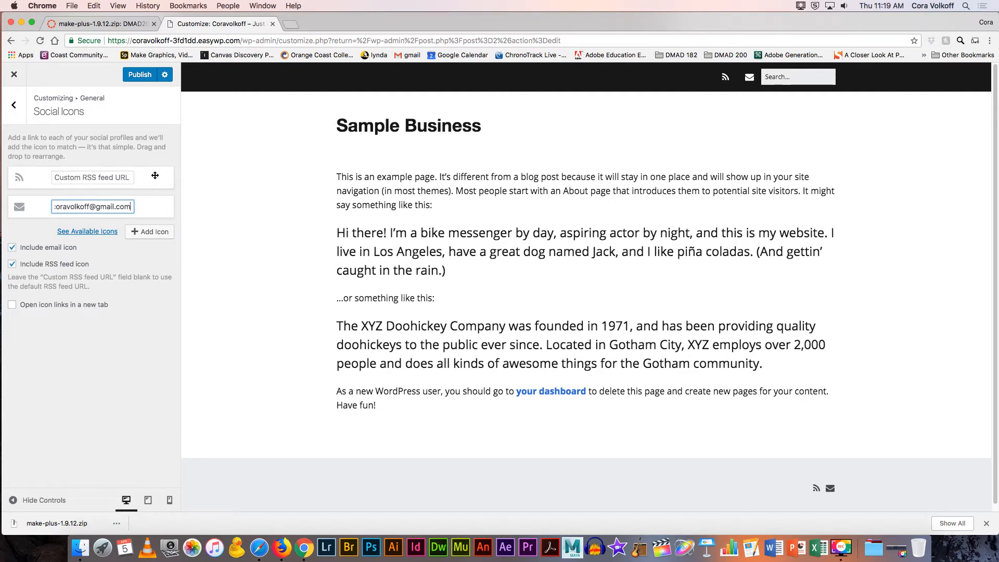
{"action": "left_click", "coordinate": [12, 108]}
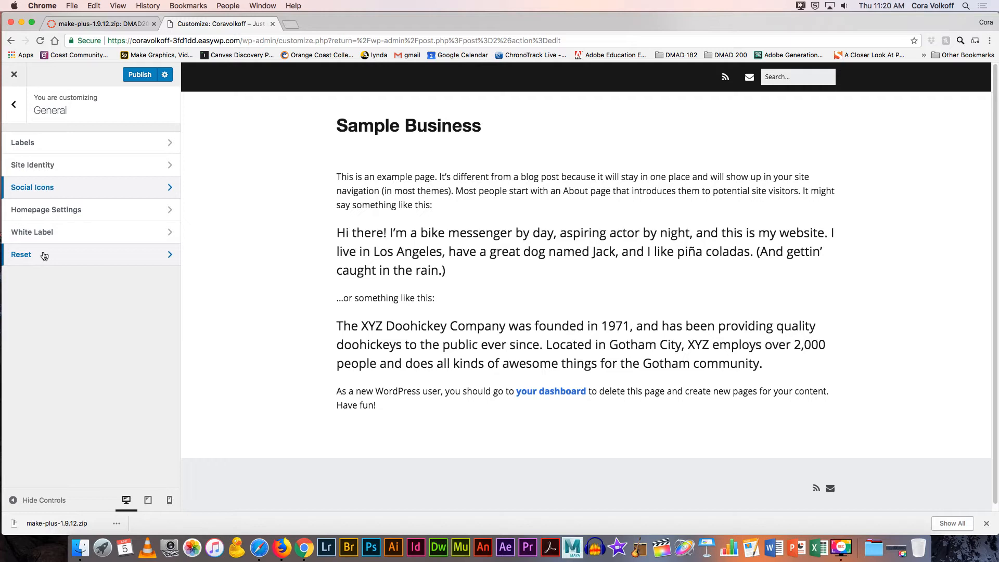
{"action": "left_click", "coordinate": [14, 109]}
Step: In Typography › Global › Default, set the body font family to Orienta
{"action": "left_click", "coordinate": [40, 210]}
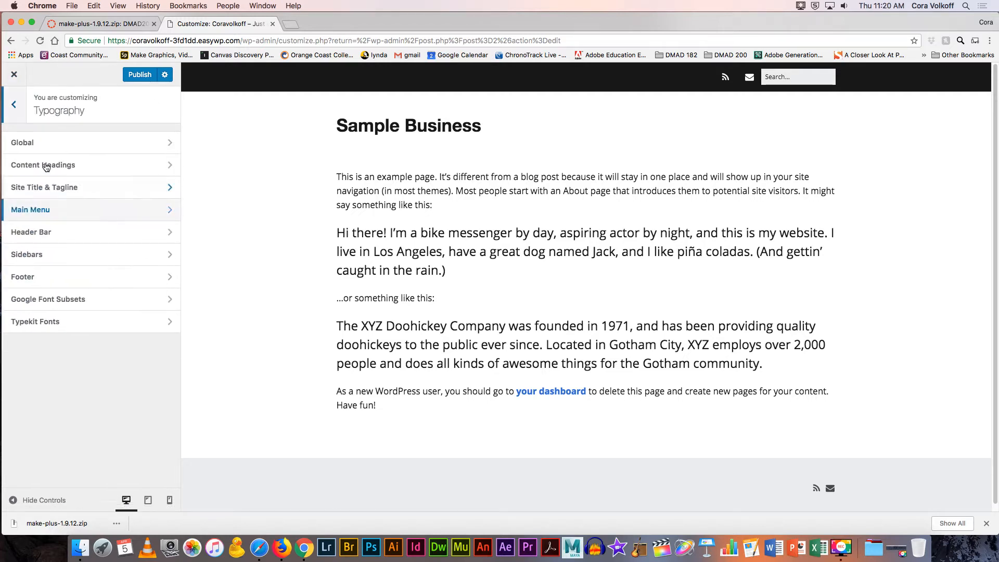
{"action": "left_click", "coordinate": [29, 143]}
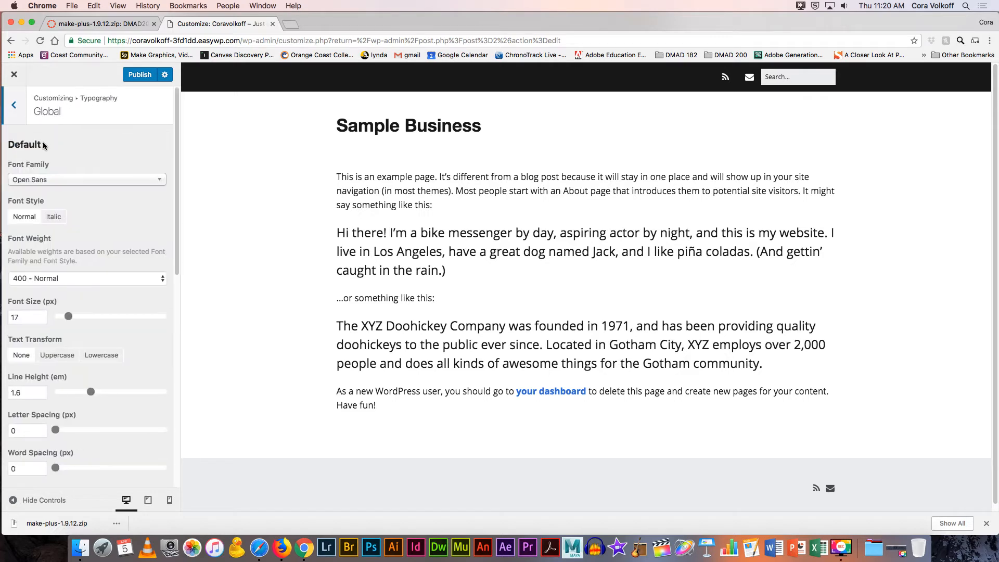
{"action": "scroll", "coordinate": [30, 156], "scroll_direction": "down", "scroll_amount": 1}
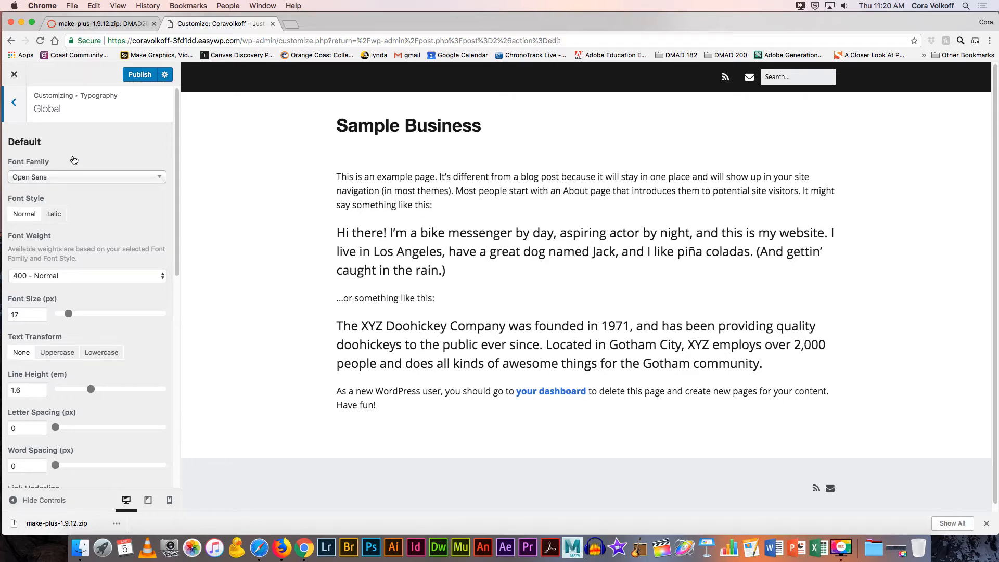
{"action": "scroll", "coordinate": [73, 159], "scroll_direction": "down", "scroll_amount": 2}
{"action": "scroll", "coordinate": [74, 159], "scroll_direction": "down", "scroll_amount": 5}
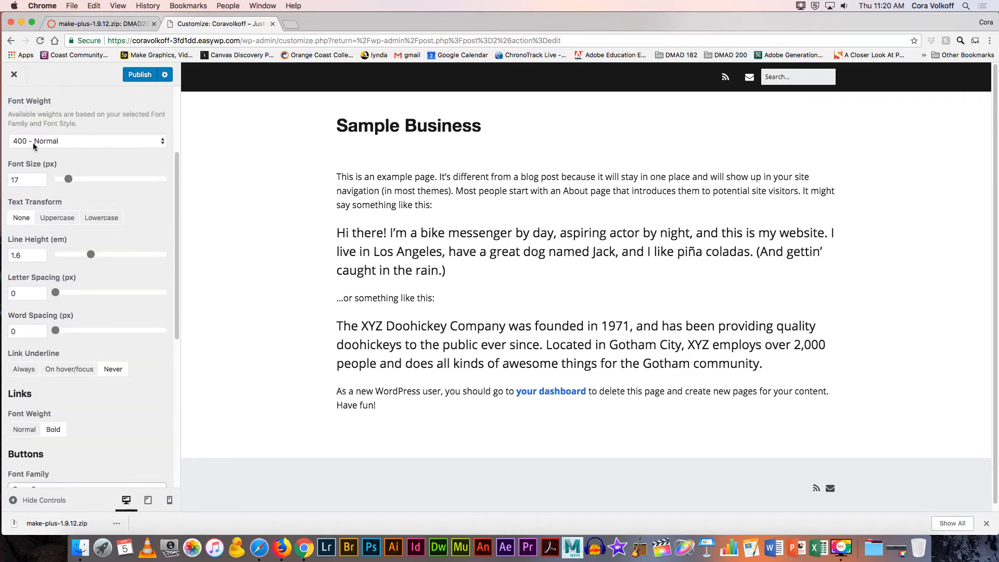
{"action": "scroll", "coordinate": [79, 136], "scroll_direction": "up", "scroll_amount": 6}
{"action": "left_click", "coordinate": [68, 181]}
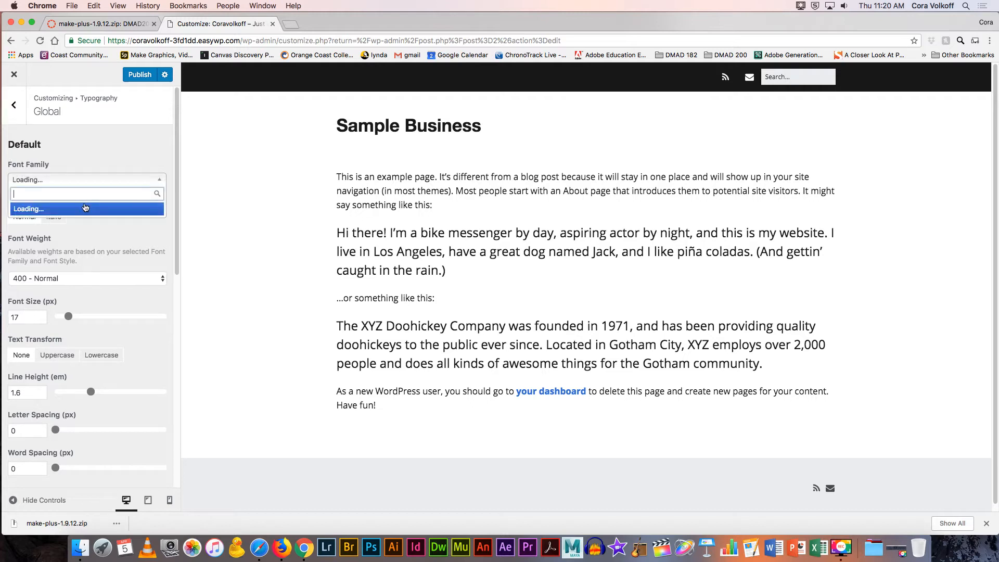
{"action": "left_click", "coordinate": [71, 260]}
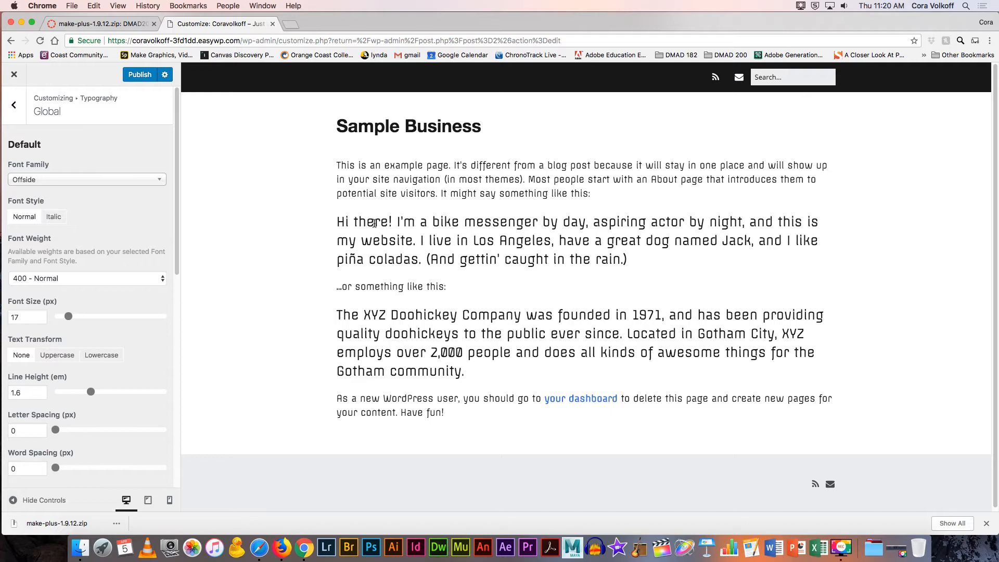
{"action": "left_click", "coordinate": [123, 181]}
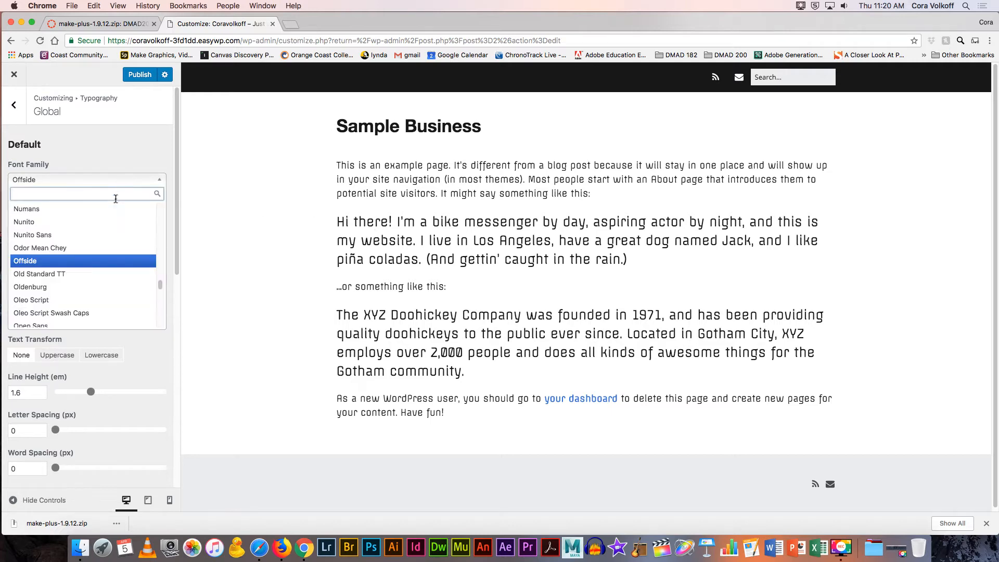
{"action": "left_click", "coordinate": [104, 292]}
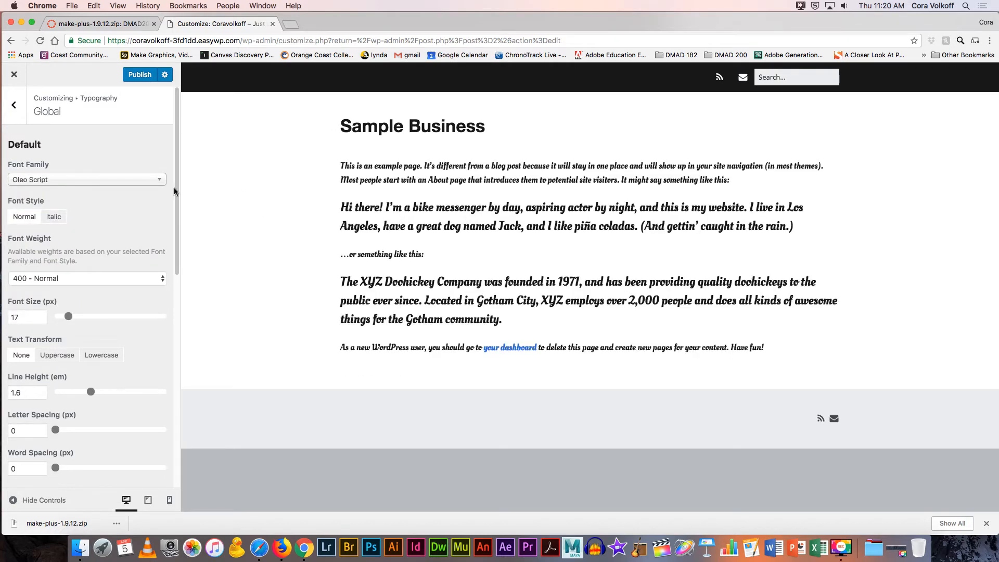
{"action": "left_click", "coordinate": [138, 180]}
{"action": "scroll", "coordinate": [73, 260], "scroll_direction": "down", "scroll_amount": 3}
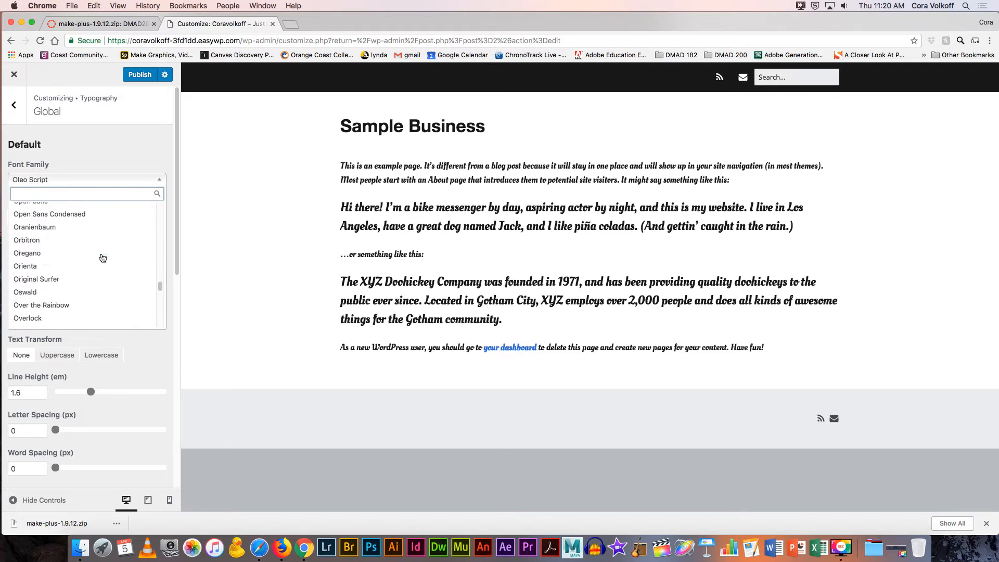
{"action": "left_click", "coordinate": [73, 266]}
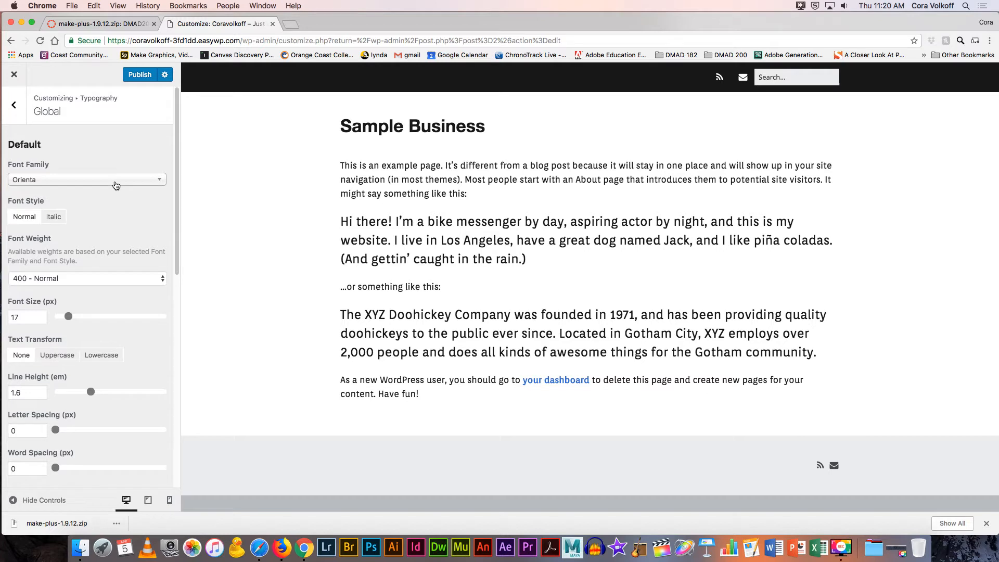
Step: Keep the body font weight at 400 Normal after trying 700 bold
{"action": "scroll", "coordinate": [110, 208], "scroll_direction": "down", "scroll_amount": 2}
{"action": "left_click", "coordinate": [74, 248]}
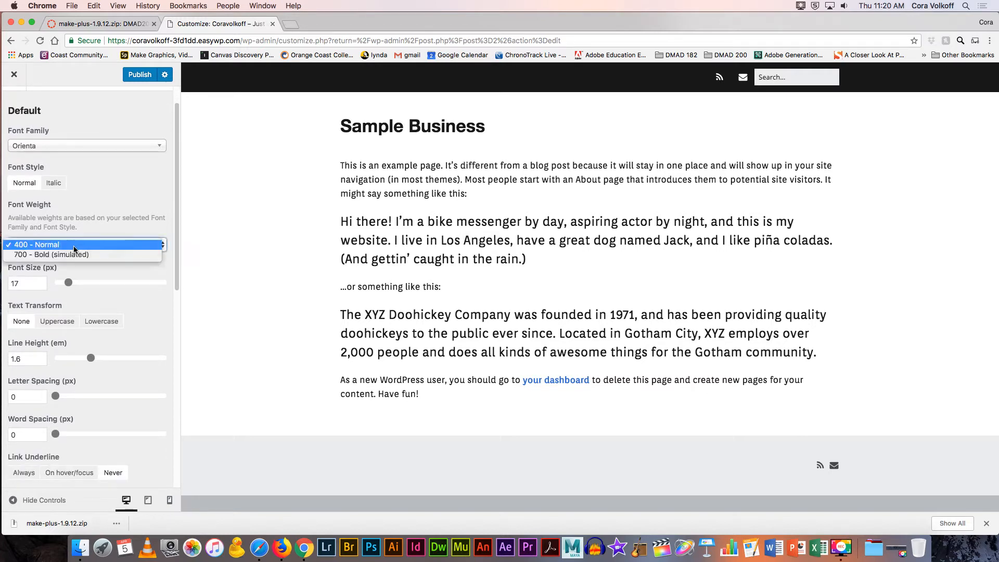
{"action": "left_click", "coordinate": [72, 253]}
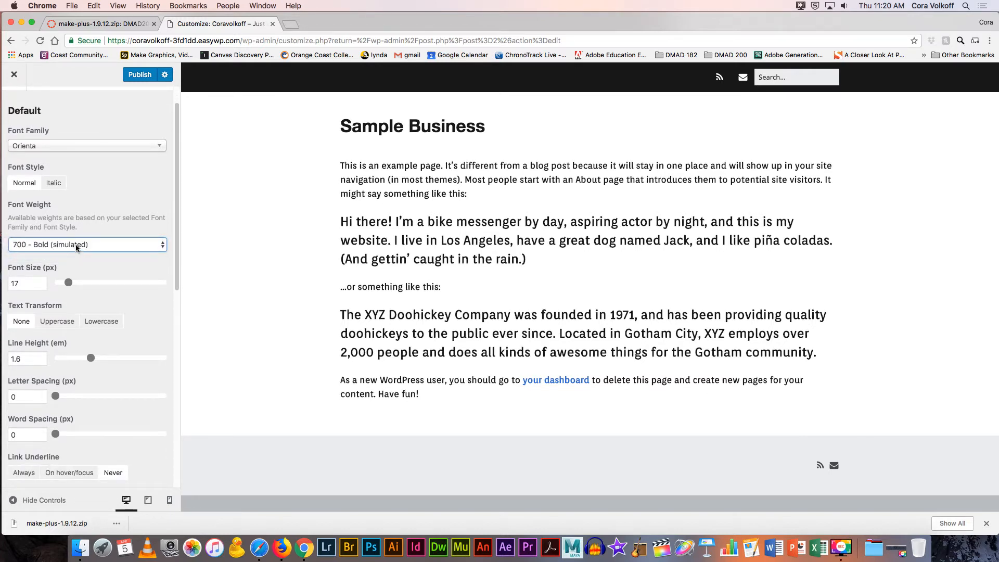
{"action": "left_click", "coordinate": [79, 242]}
{"action": "left_click", "coordinate": [79, 233]}
Step: Drag the default body font size down to 17 px
{"action": "left_click_drag", "start_coordinate": [70, 287], "coordinate": [90, 288]}
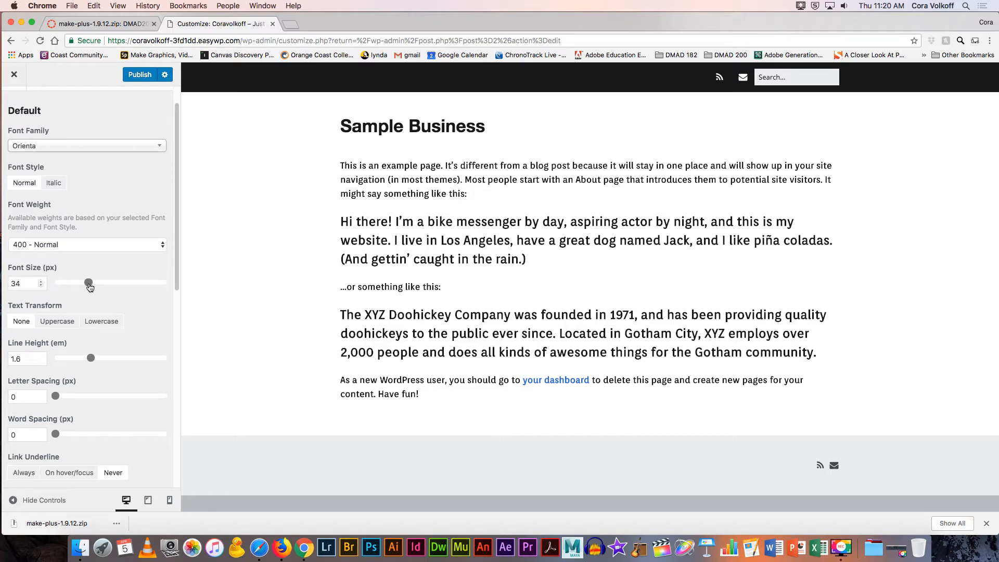
{"action": "mouse_move", "coordinate": [89, 287]}
{"action": "left_mouse_down"}
{"action": "mouse_move", "coordinate": [71, 287]}
{"action": "mouse_move", "coordinate": [82, 287]}
{"action": "left_mouse_up"}
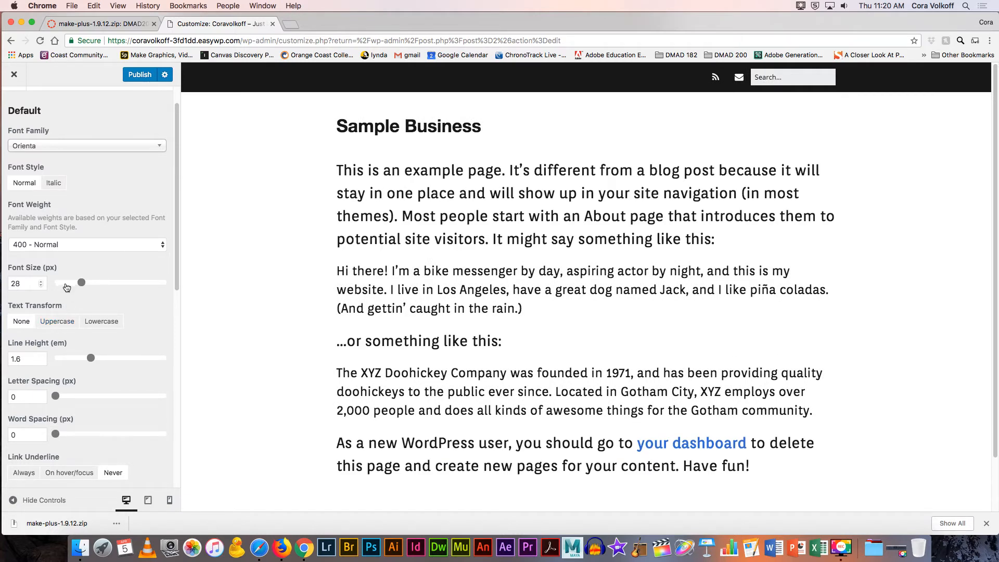
{"action": "left_click_drag", "start_coordinate": [81, 283], "coordinate": [70, 286]}
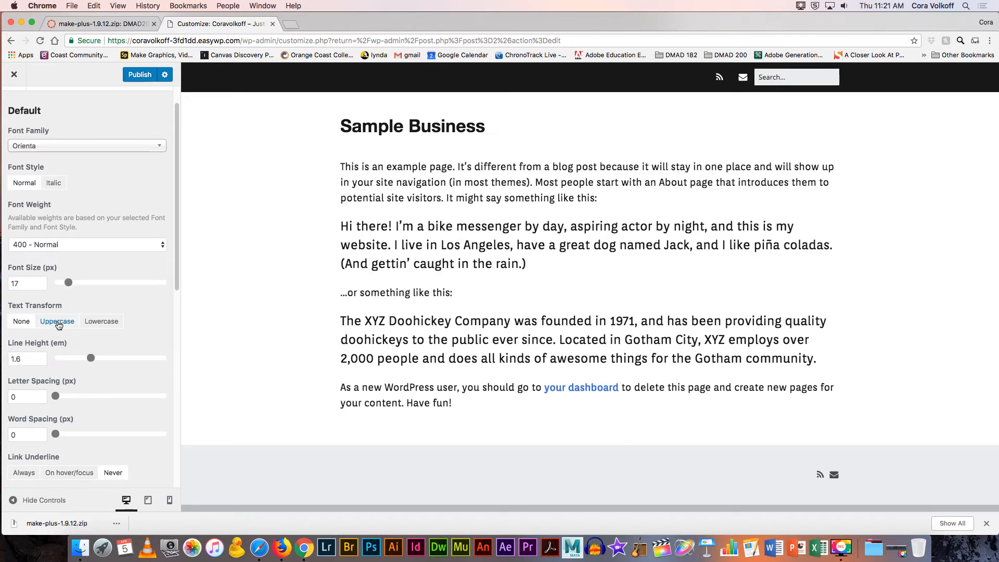
{"action": "scroll", "coordinate": [60, 323], "scroll_direction": "down", "scroll_amount": 5}
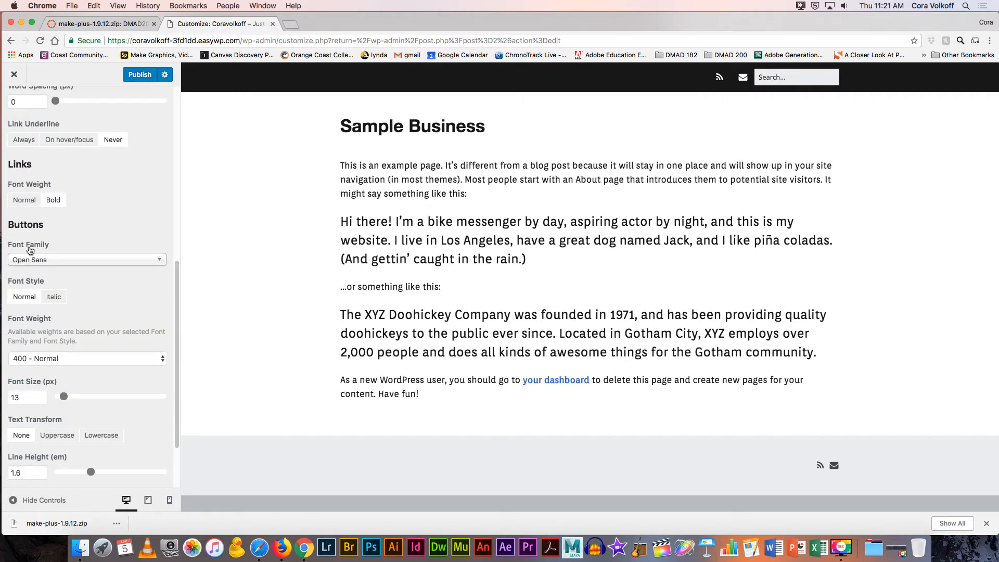
{"action": "scroll", "coordinate": [86, 284], "scroll_direction": "down", "scroll_amount": 2}
{"action": "scroll", "coordinate": [86, 284], "scroll_direction": "down", "scroll_amount": 2}
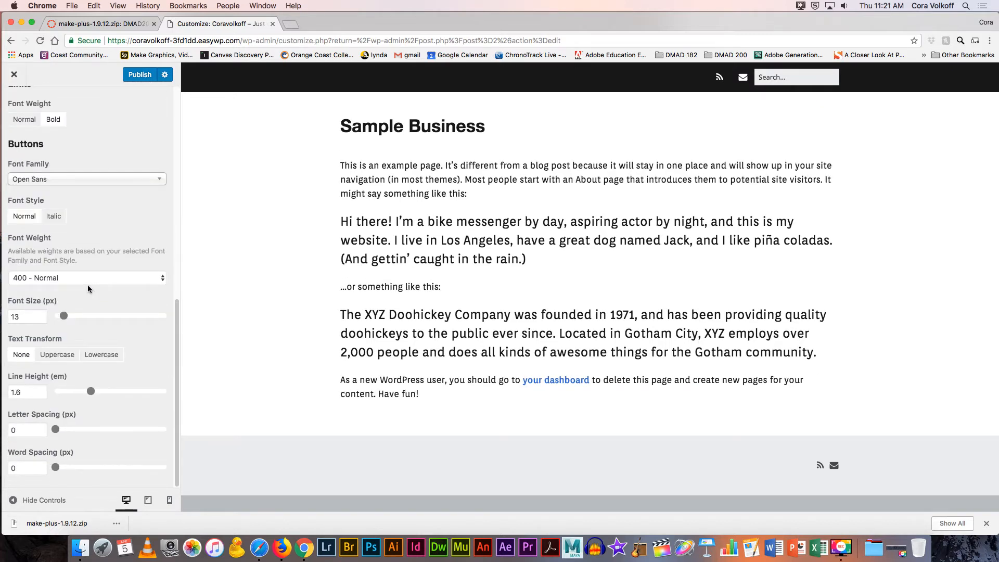
{"action": "scroll", "coordinate": [88, 285], "scroll_direction": "up", "scroll_amount": 15}
Step: In Site Title & Tagline typography, leave the title font family as Sans Serif
{"action": "left_click", "coordinate": [14, 104]}
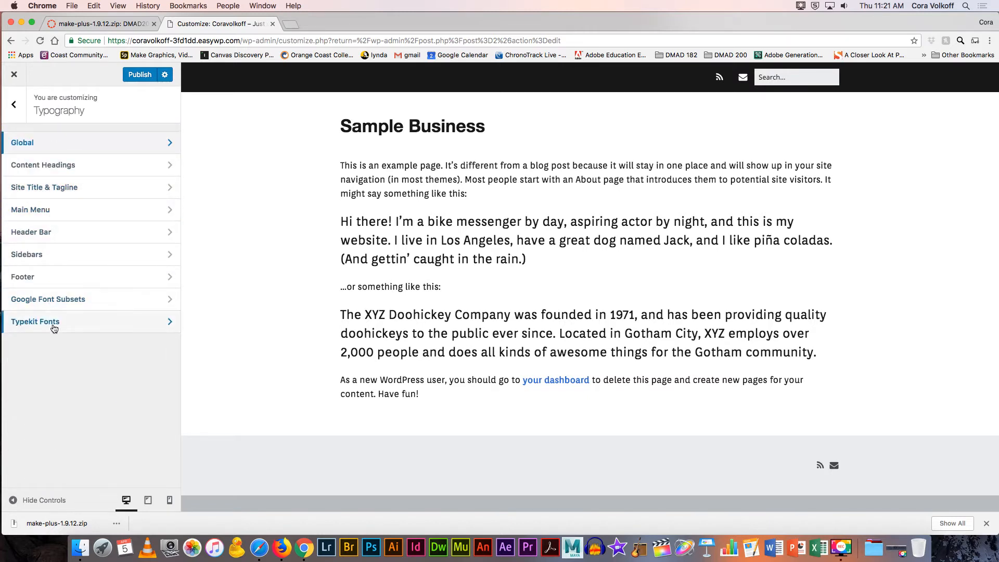
{"action": "left_click", "coordinate": [63, 188]}
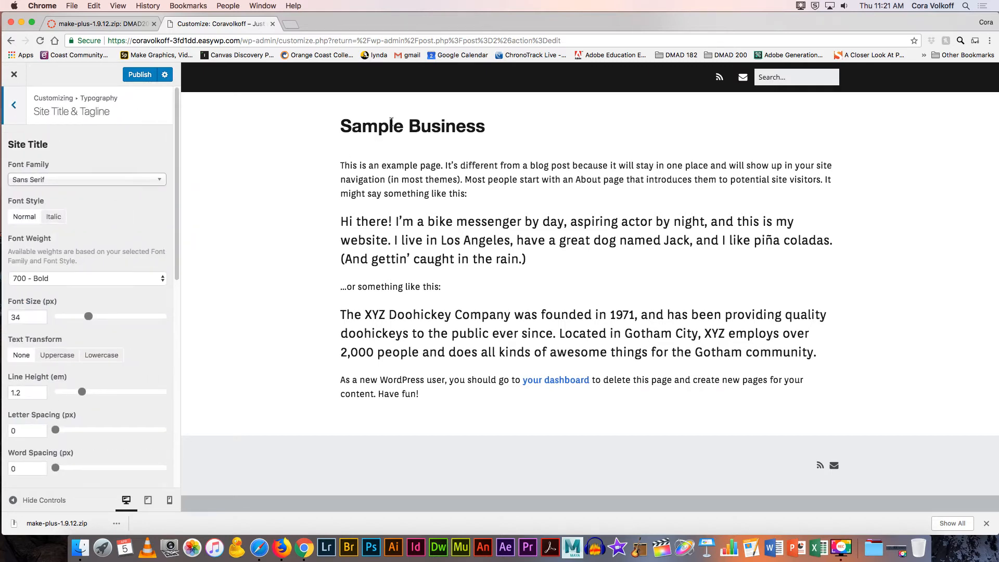
{"action": "left_click_drag", "start_coordinate": [484, 128], "coordinate": [340, 129]}
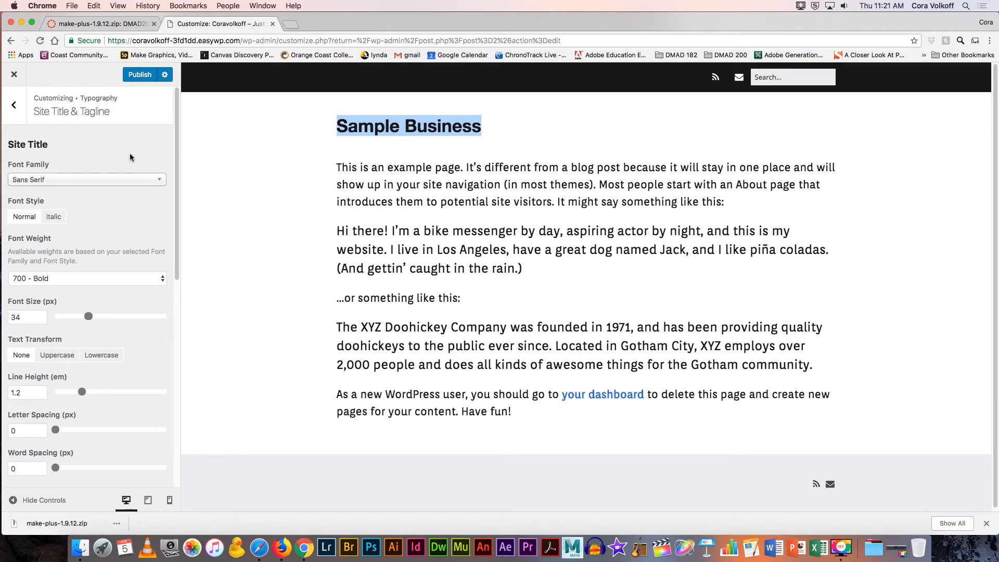
{"action": "scroll", "coordinate": [149, 146], "scroll_direction": "down", "scroll_amount": 10}
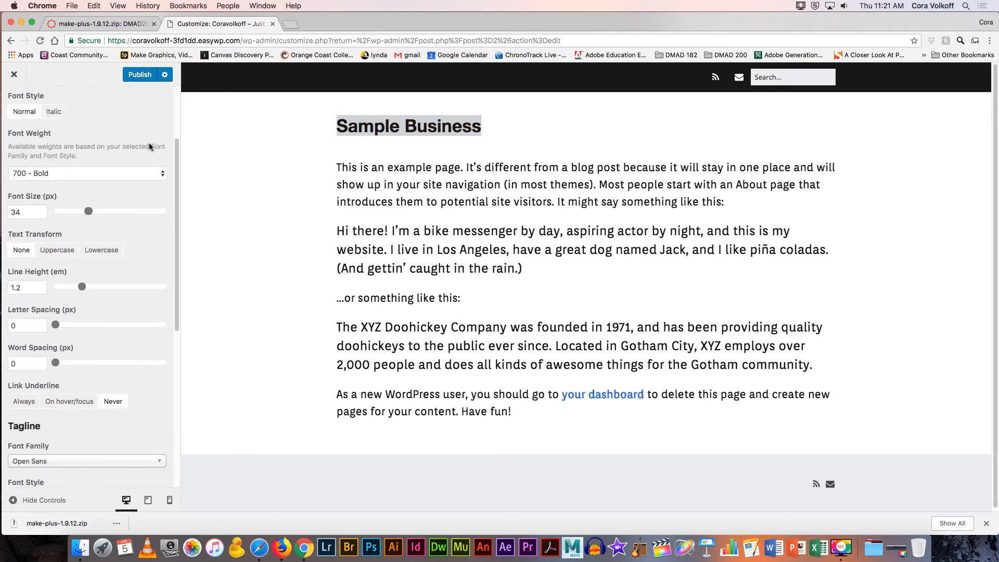
{"action": "scroll", "coordinate": [150, 146], "scroll_direction": "up", "scroll_amount": 10}
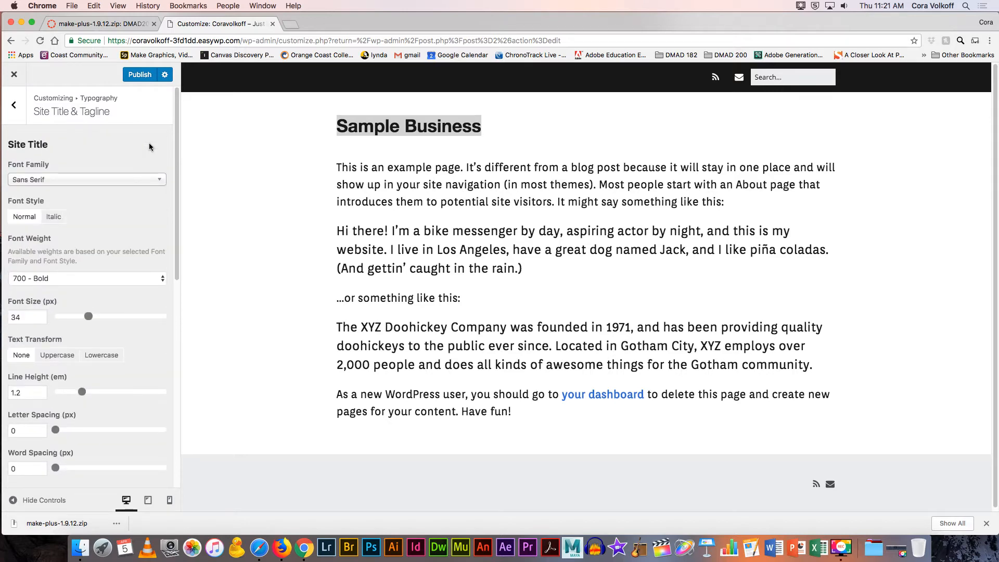
{"action": "left_click", "coordinate": [126, 182]}
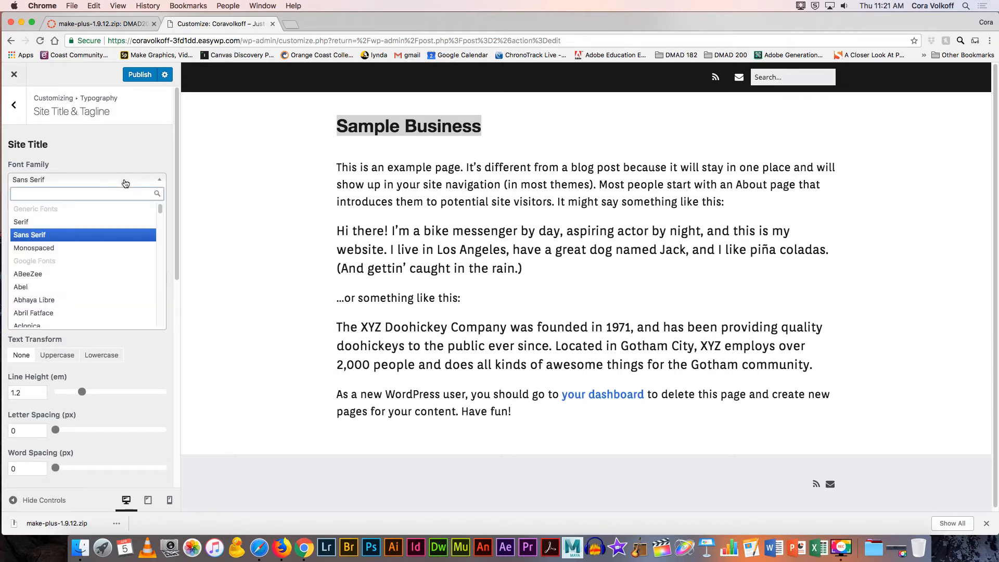
{"action": "left_click", "coordinate": [119, 154]}
Step: Go back to Typography and open the Typekit Fonts panel
{"action": "left_click", "coordinate": [14, 107]}
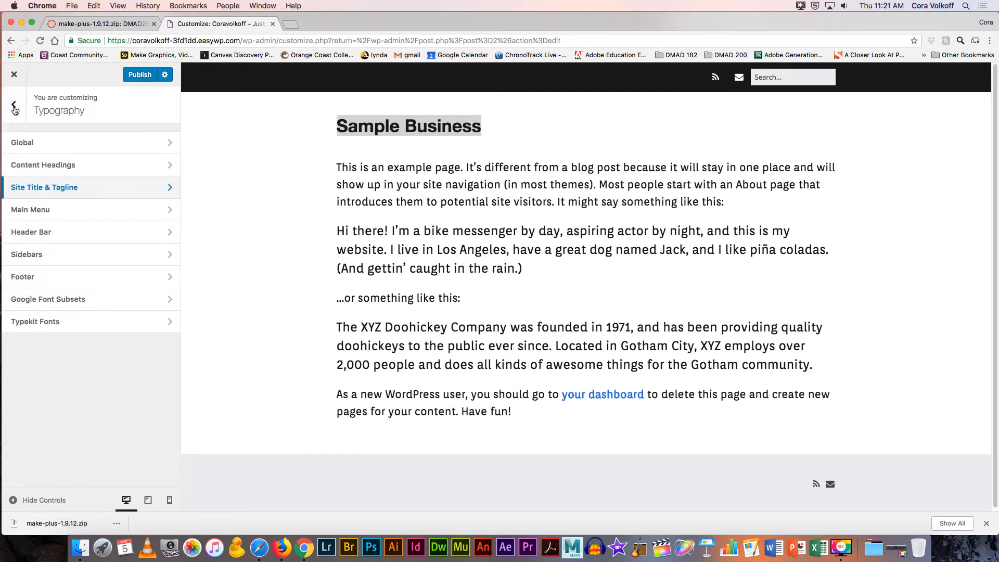
{"action": "left_click", "coordinate": [34, 321]}
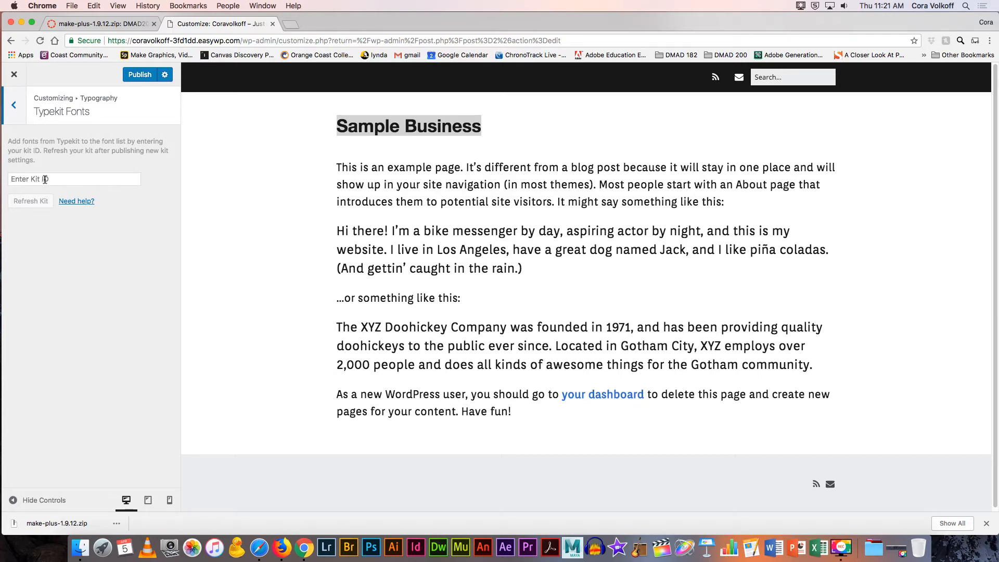
Step: Load typekit.com in a new browser tab and go to its sign-in page
{"action": "left_click", "coordinate": [297, 24]}
{"action": "type", "text": "typ"}
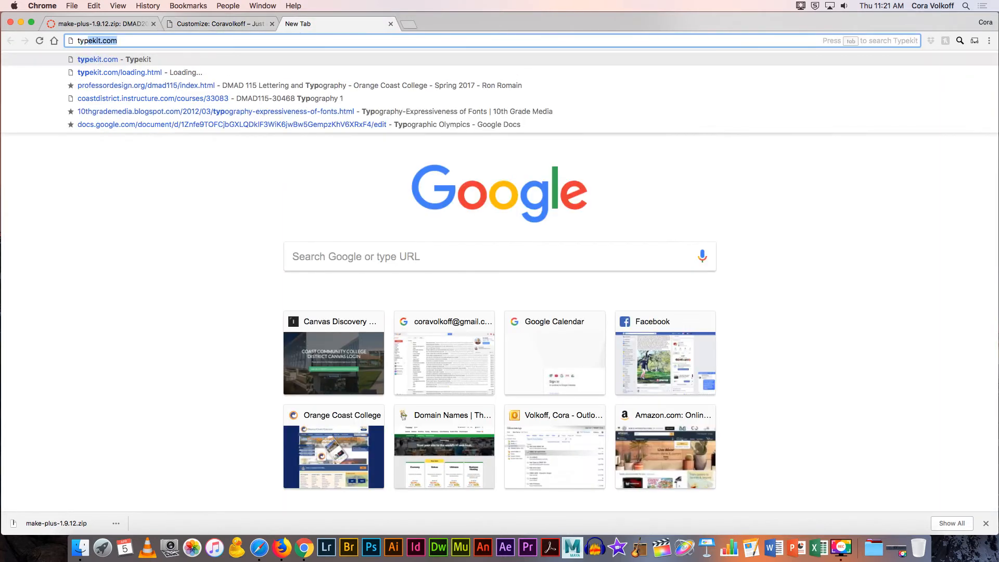
{"action": "type", "text": "ekit.com"}
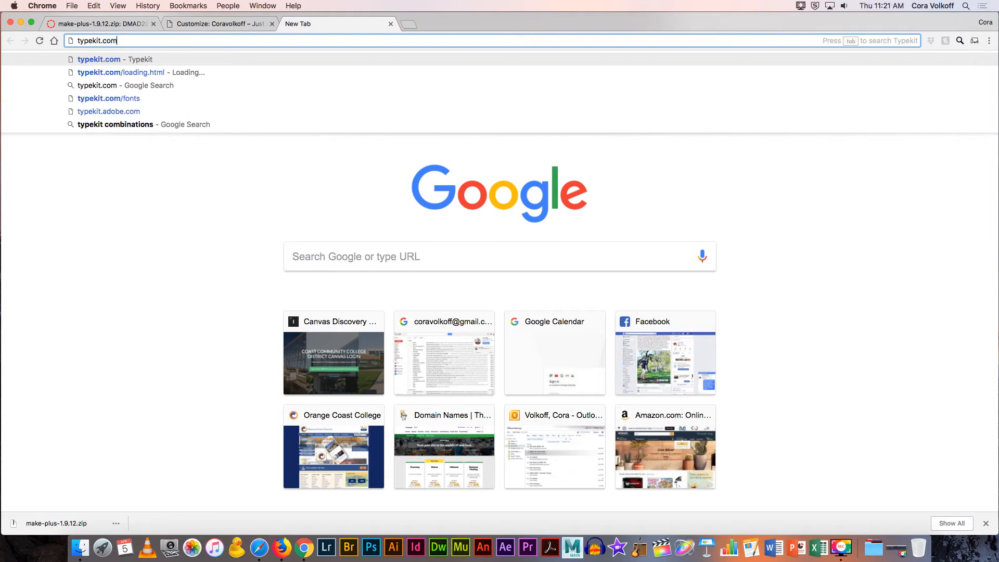
{"action": "key", "text": "Return"}
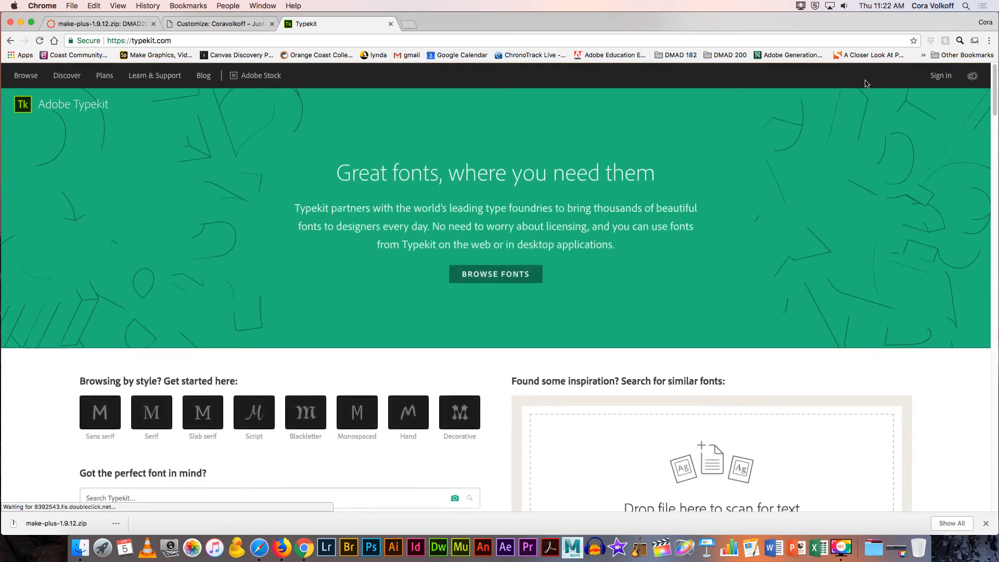
{"action": "left_click", "coordinate": [935, 81]}
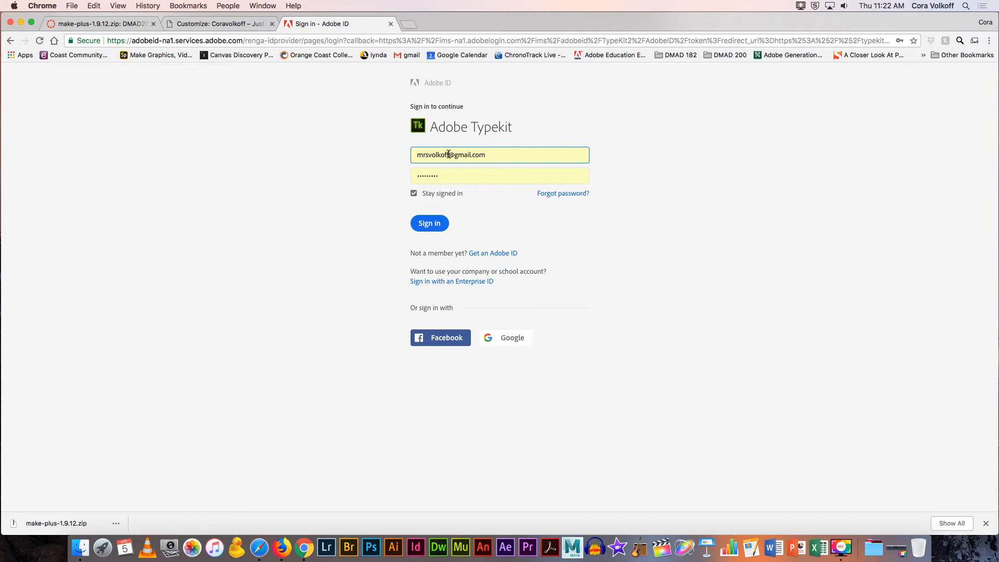
Step: Enter the Adobe ID e-mail, pick the saved account, and sign in
{"action": "double_click", "coordinate": [449, 154]}
{"action": "key", "text": "BackSpace"}
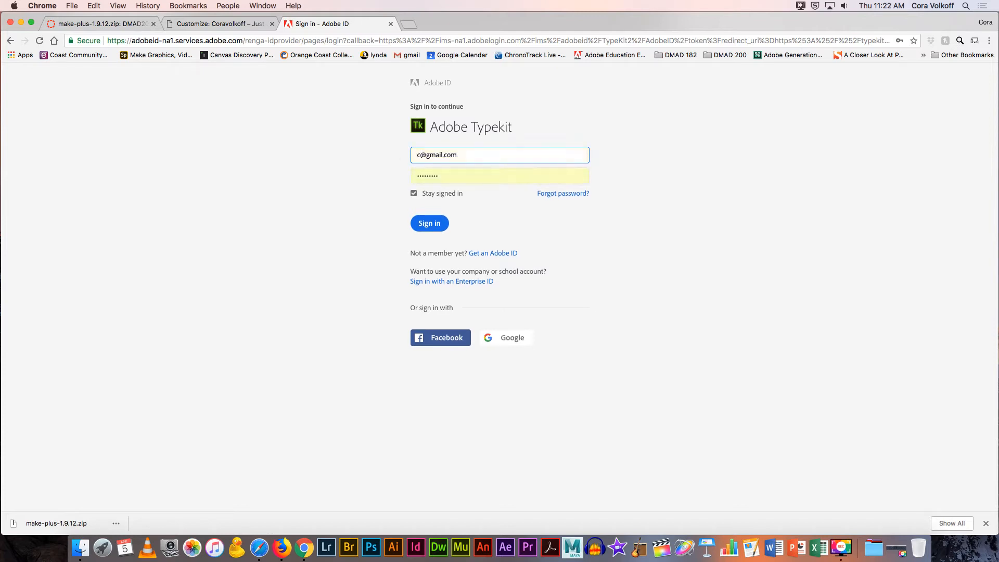
{"action": "left_click_drag", "start_coordinate": [446, 156], "coordinate": [491, 158]}
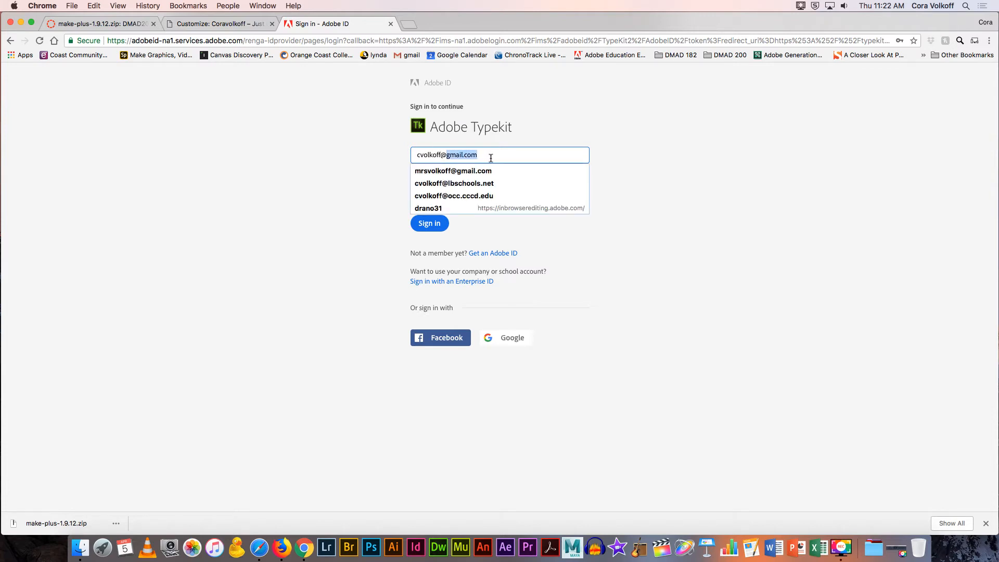
{"action": "left_click", "coordinate": [468, 195]}
{"action": "left_click", "coordinate": [442, 178]}
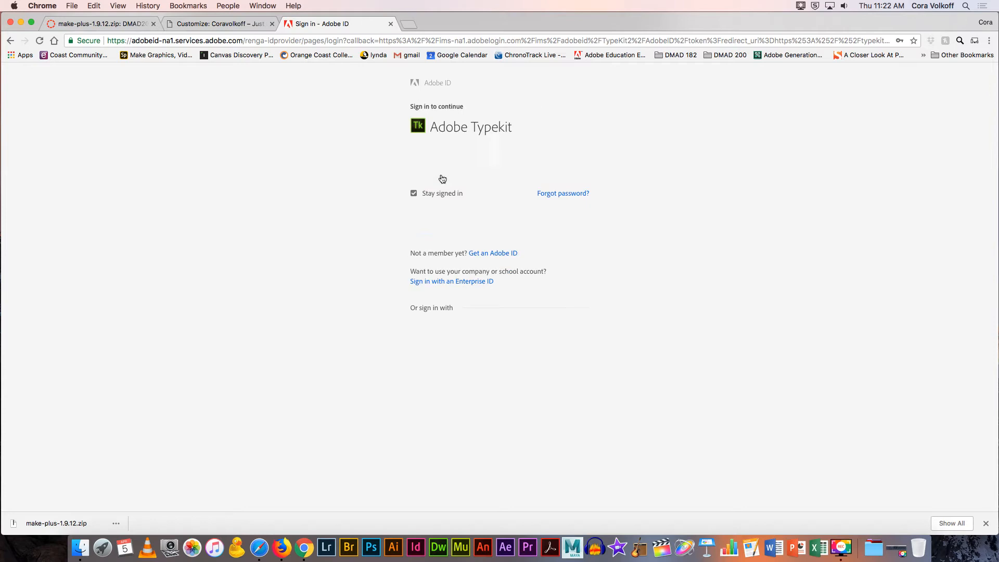
{"action": "left_click", "coordinate": [433, 226]}
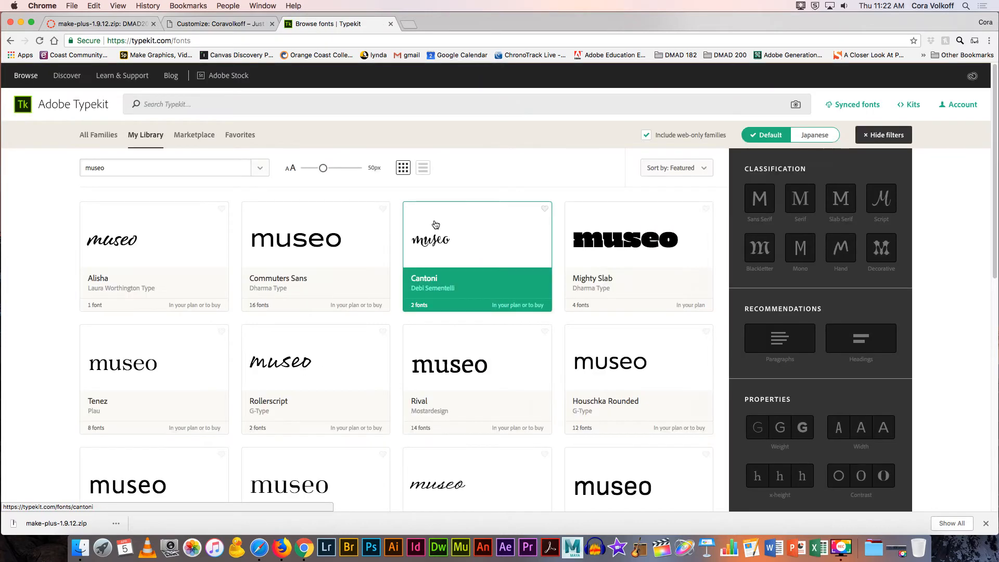
Step: Open the Commuters Sans font page and add it to a web kit
{"action": "scroll", "coordinate": [437, 218], "scroll_direction": "down", "scroll_amount": 2}
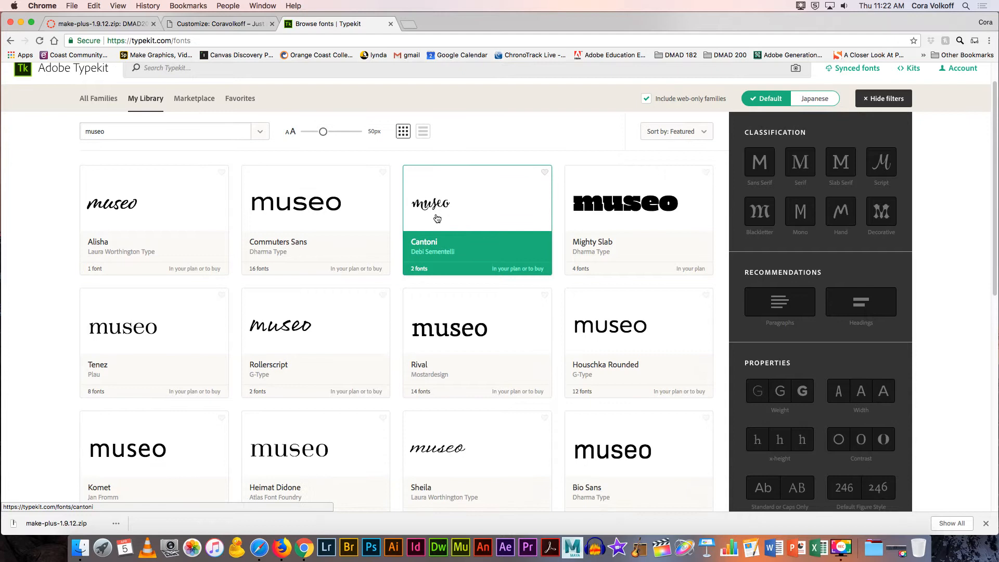
{"action": "left_click", "coordinate": [123, 134]}
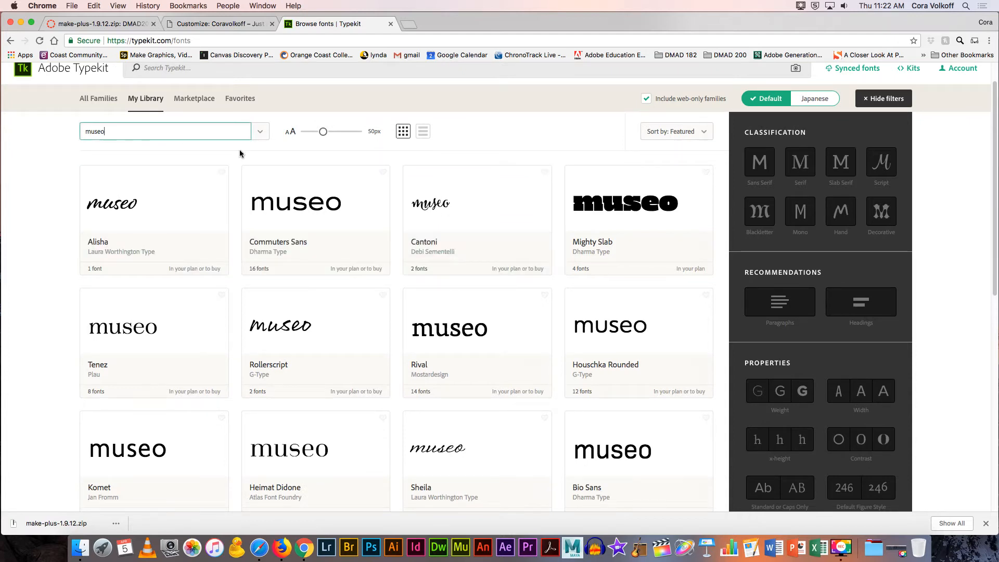
{"action": "left_click", "coordinate": [296, 246]}
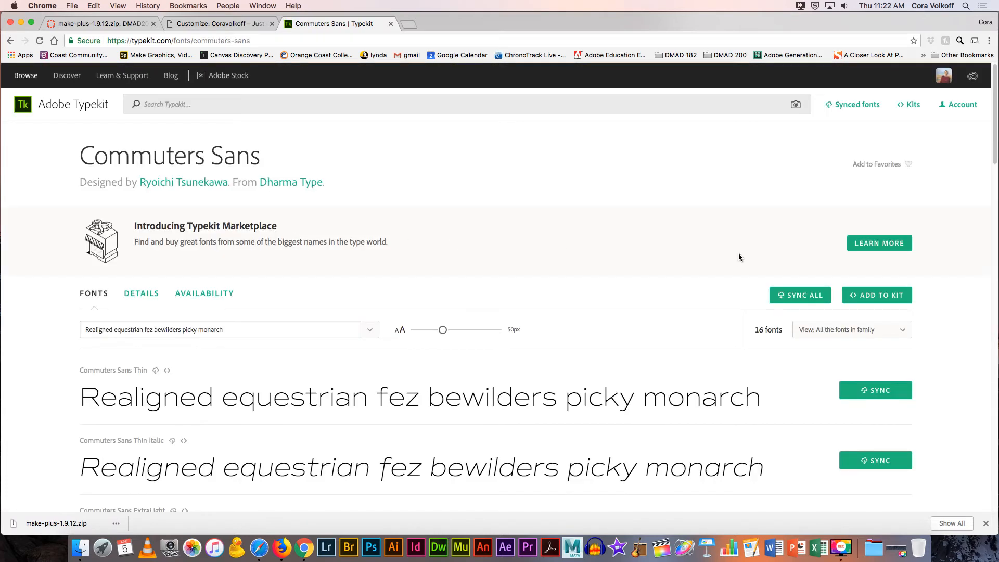
{"action": "left_click", "coordinate": [868, 300]}
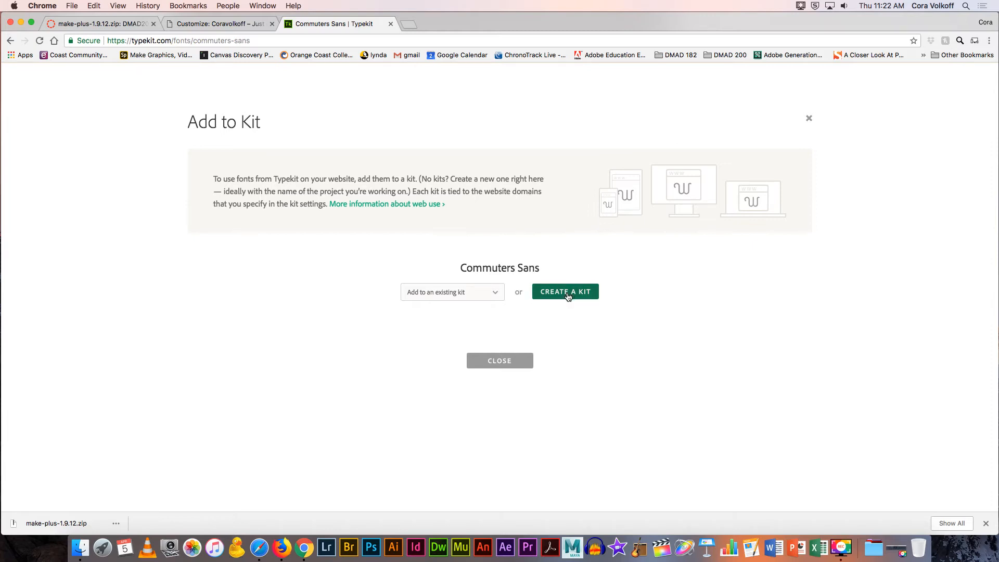
Step: Copy the WordPress site's domain from the customizer tab's address bar
{"action": "left_click", "coordinate": [220, 23]}
{"action": "left_click_drag", "start_coordinate": [131, 41], "coordinate": [236, 40]}
{"action": "key", "text": "super+c"}
Step: Create a new Typekit kit named 'sample business' using the site's pasted domain
{"action": "left_click", "coordinate": [314, 23]}
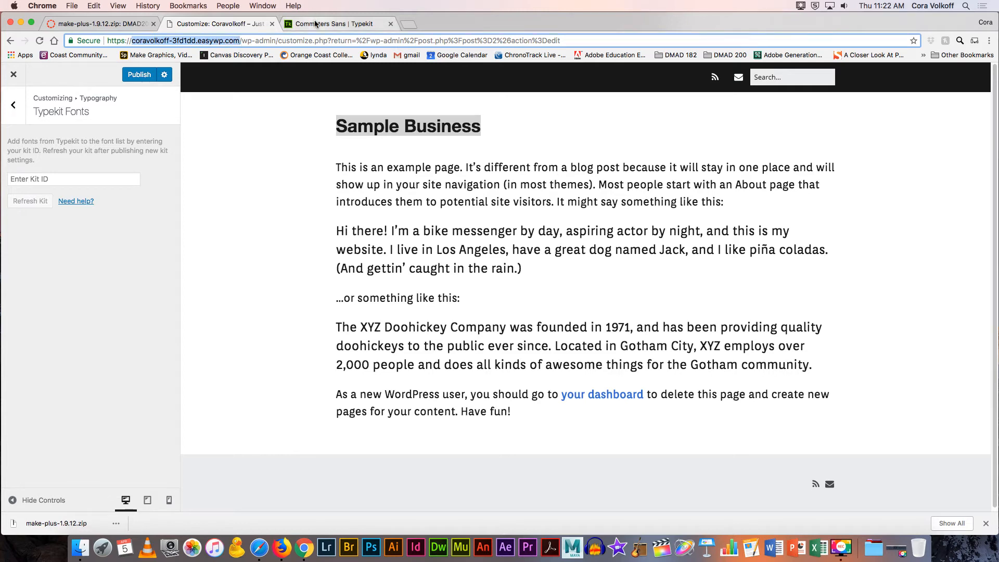
{"action": "left_click", "coordinate": [555, 295]}
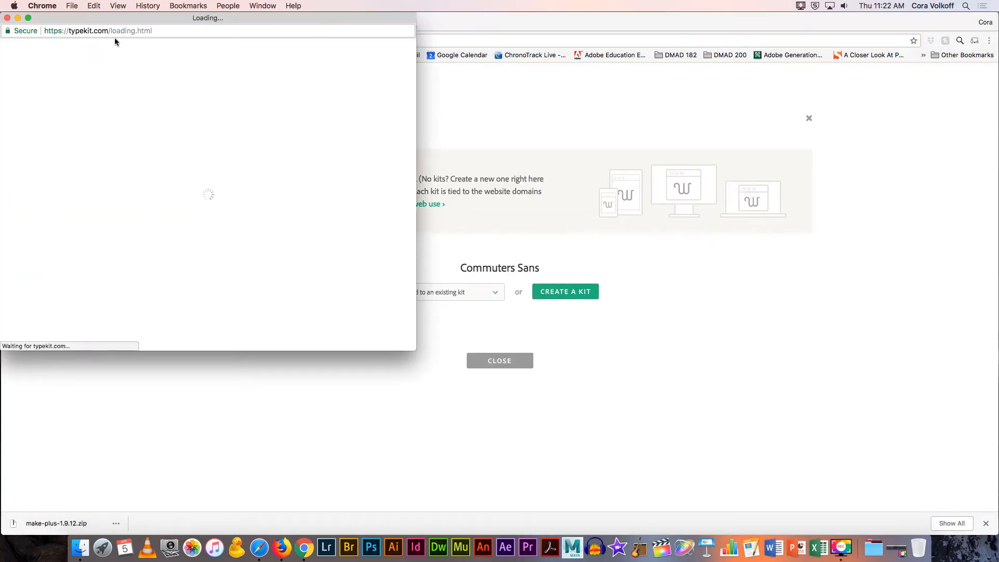
{"action": "left_click", "coordinate": [95, 168]}
{"action": "key", "text": "super+v"}
{"action": "left_click", "coordinate": [99, 153]}
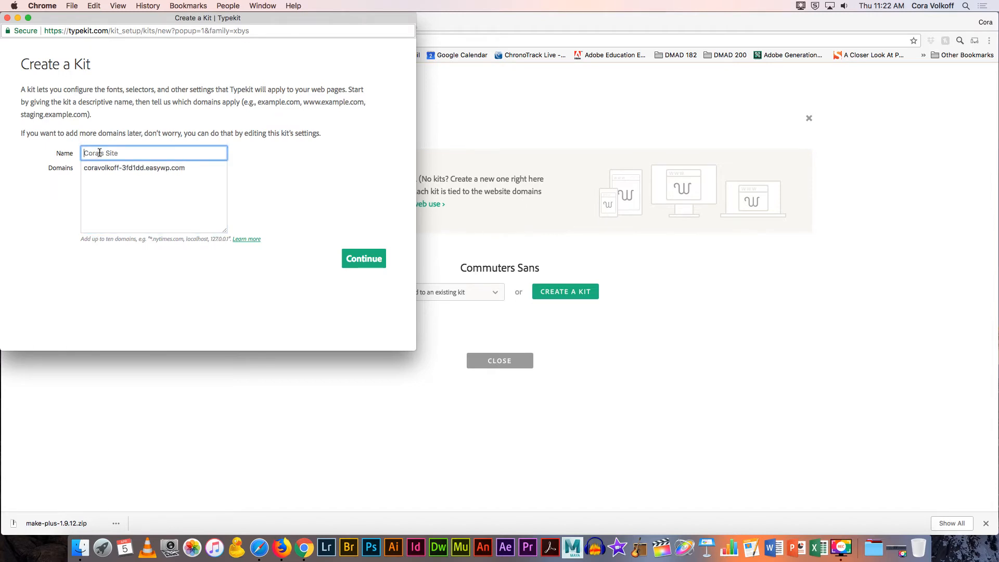
{"action": "type", "text": "sample business"}
{"action": "left_click", "coordinate": [356, 266]}
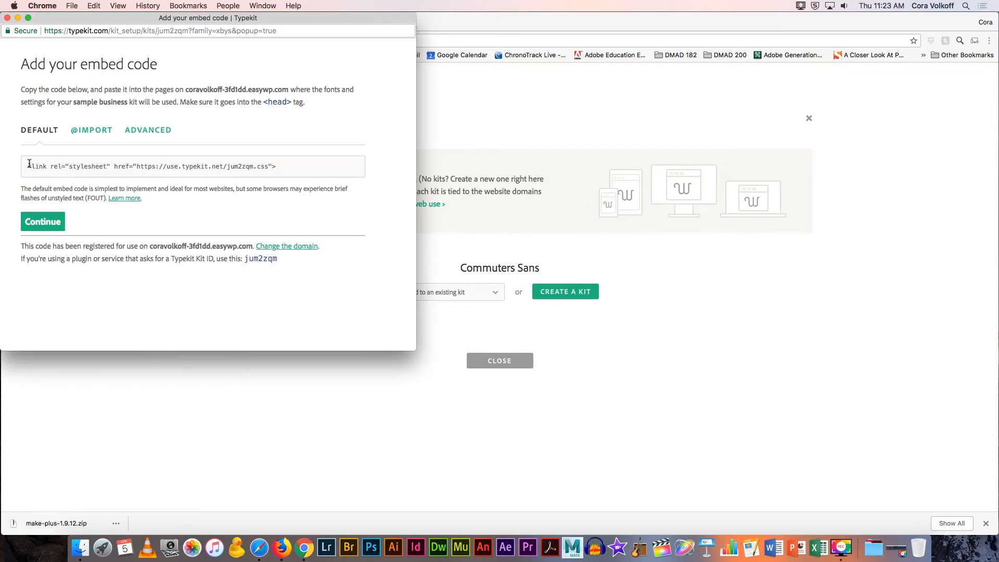
Step: Copy the new kit's ID from the embed code window, then close it
{"action": "left_click_drag", "start_coordinate": [28, 166], "coordinate": [289, 166]}
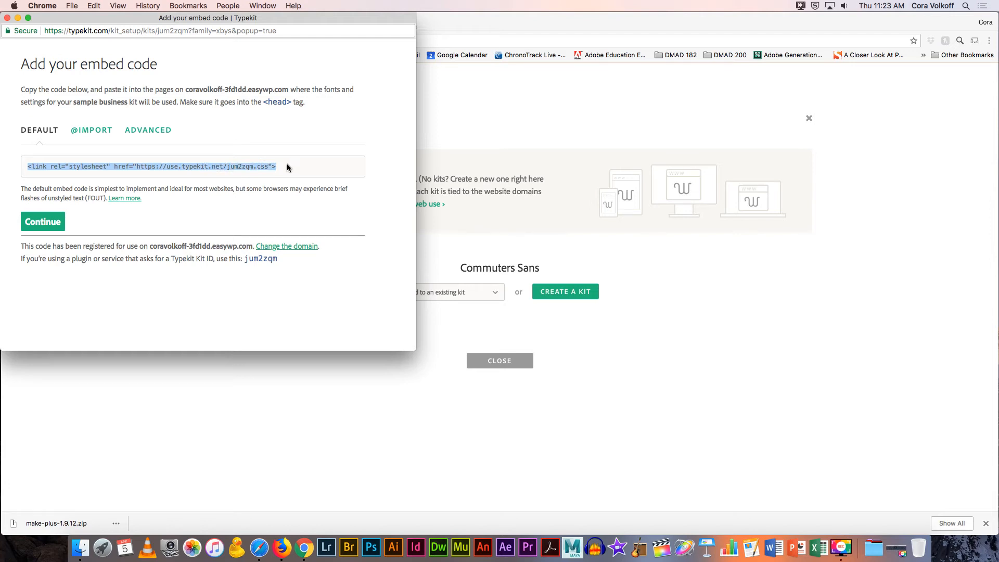
{"action": "double_click", "coordinate": [246, 259]}
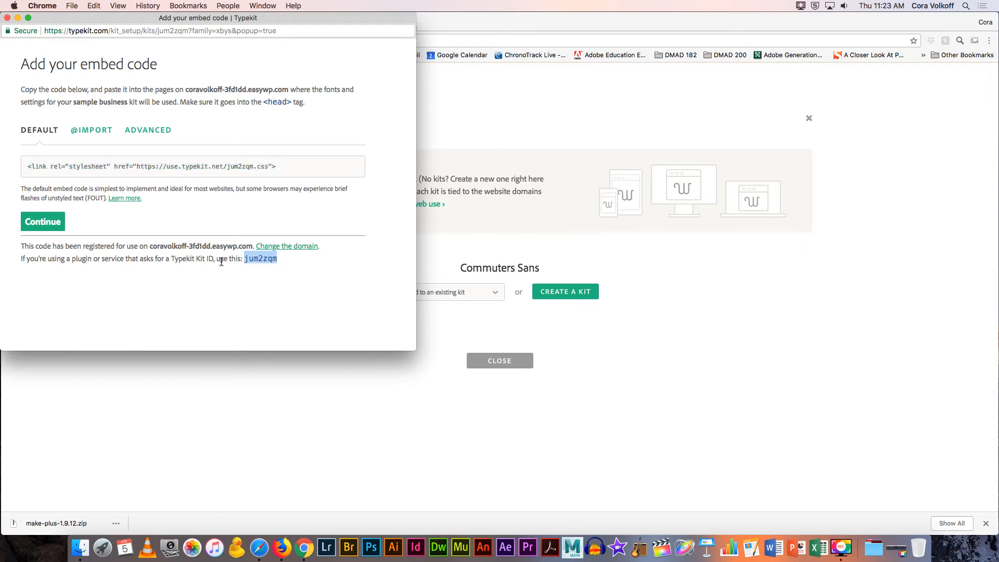
{"action": "right_click", "coordinate": [263, 257]}
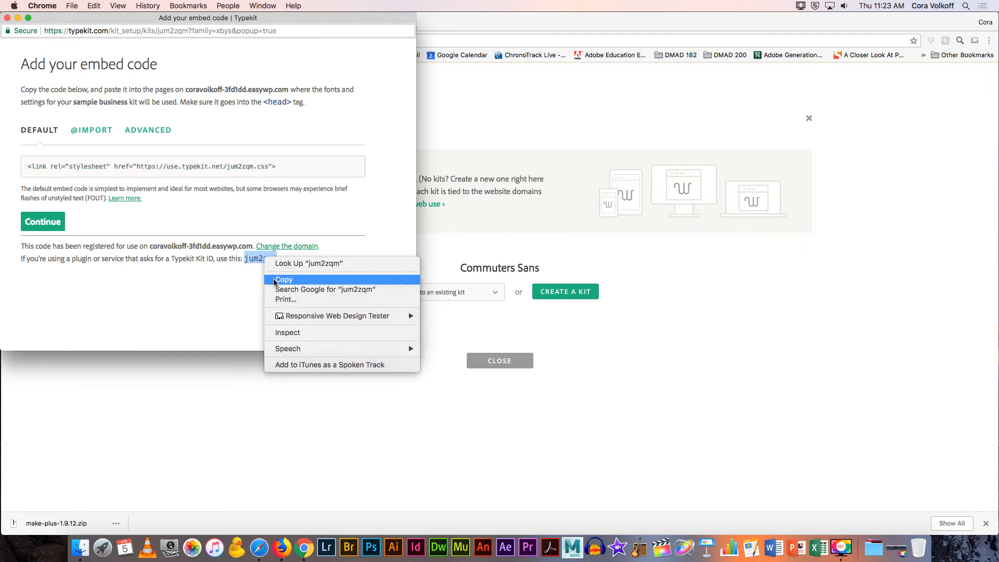
{"action": "left_click", "coordinate": [275, 281]}
{"action": "key", "text": "super+w"}
Step: Paste the kit ID into WordPress's Typekit Fonts Kit ID field
{"action": "left_click", "coordinate": [201, 26]}
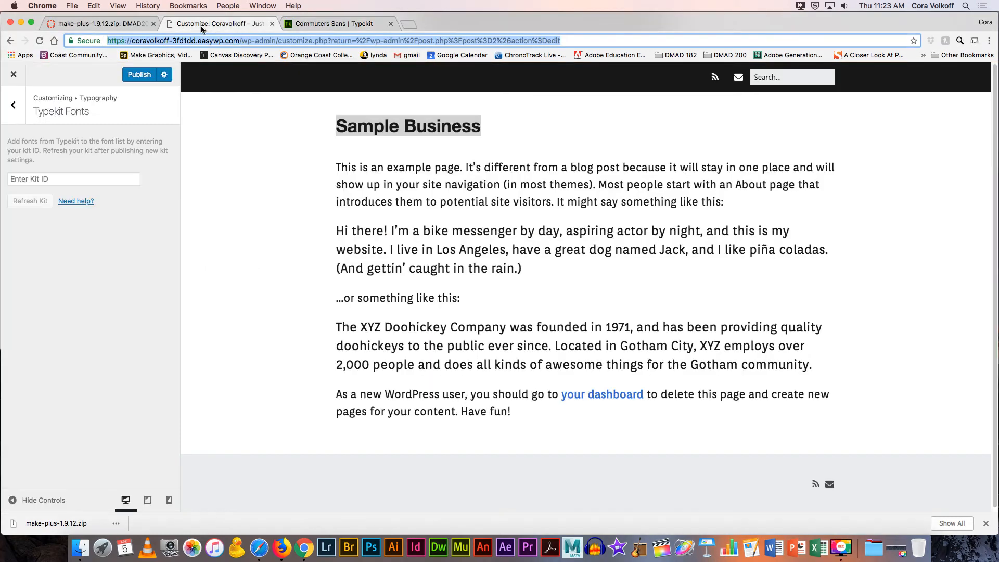
{"action": "left_click", "coordinate": [65, 179]}
{"action": "right_click", "coordinate": [65, 179]}
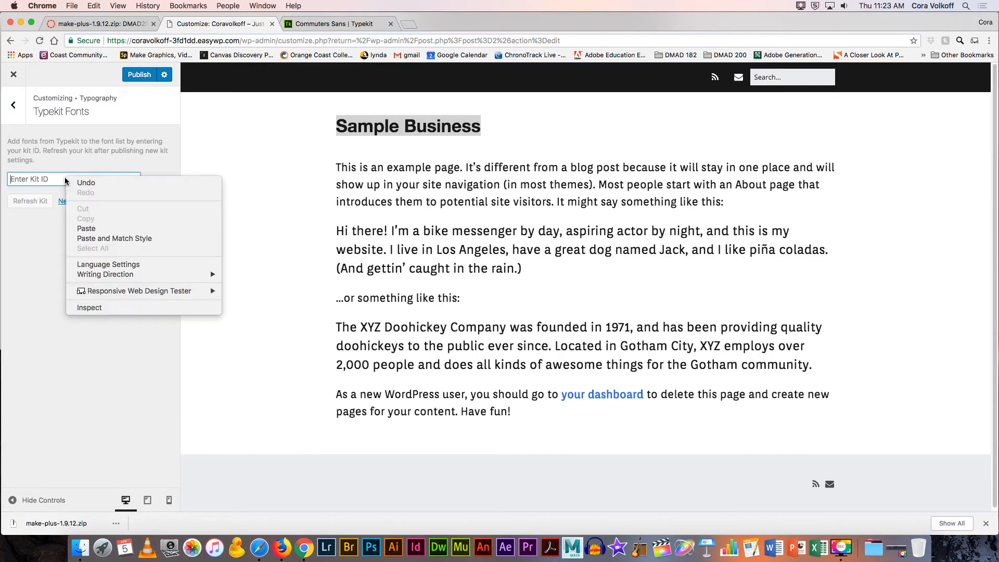
{"action": "left_click", "coordinate": [89, 226]}
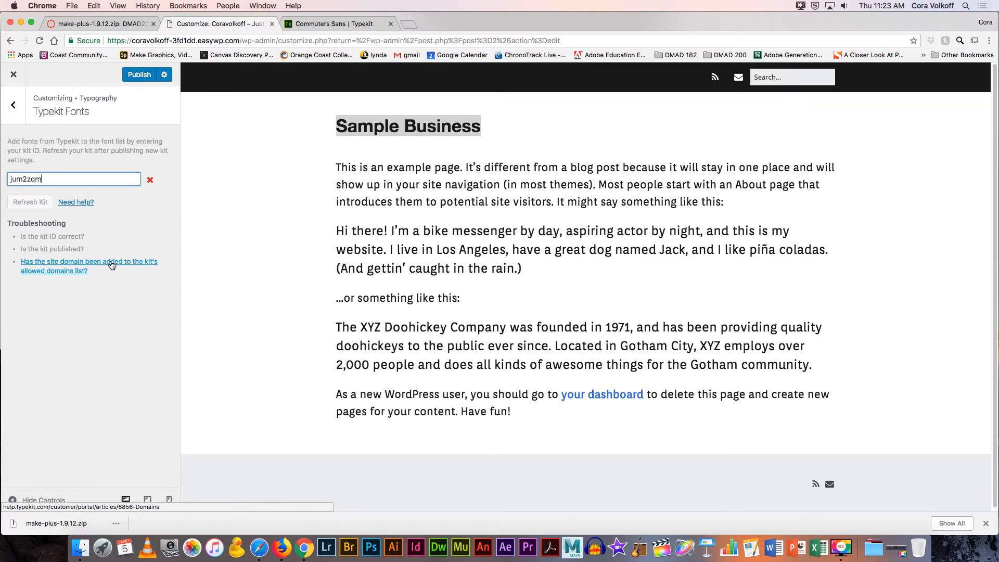
Step: Select the site's domain in the address bar and return to the Commuters Sans Typekit page
{"action": "left_click", "coordinate": [147, 27]}
{"action": "left_click", "coordinate": [218, 23]}
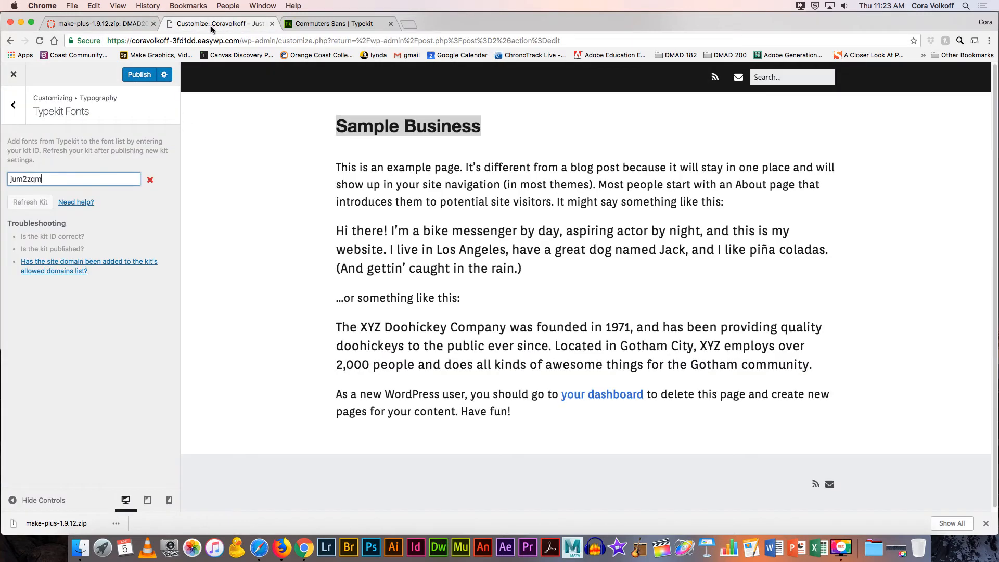
{"action": "left_click_drag", "start_coordinate": [107, 40], "coordinate": [239, 43]}
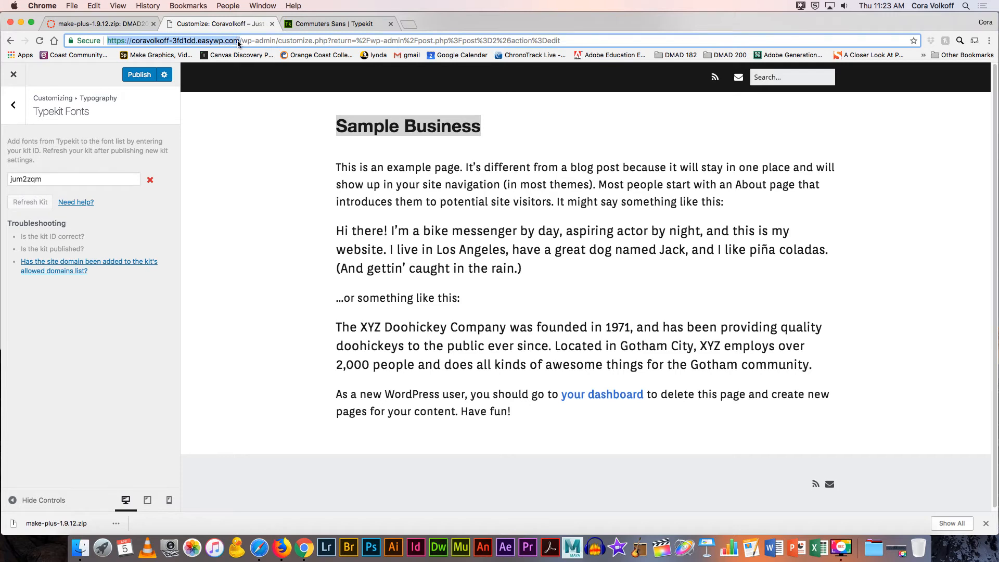
{"action": "left_click", "coordinate": [298, 28]}
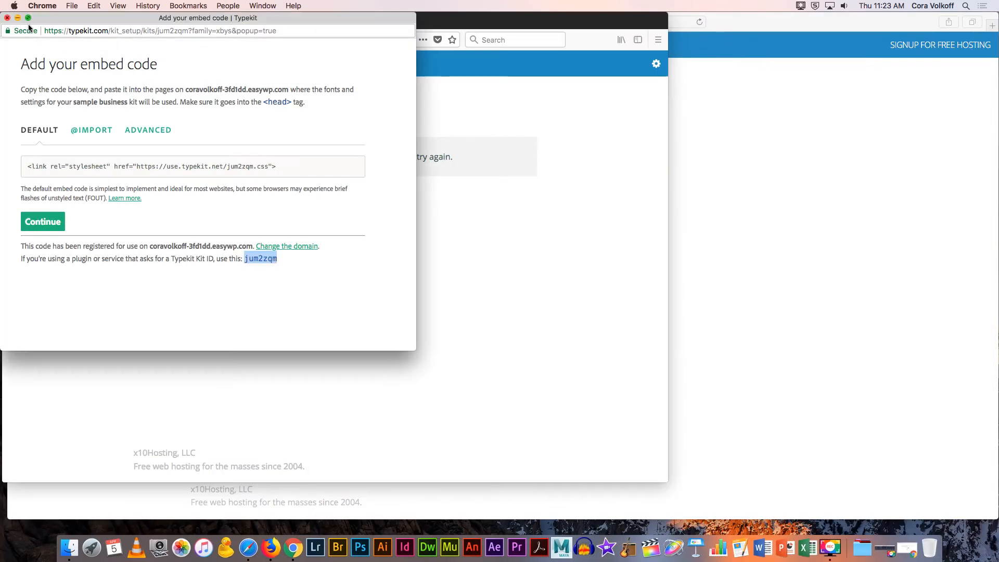
Step: Continue to the kit editor and publish the sample business kit with Commuters Sans
{"action": "left_click", "coordinate": [225, 124]}
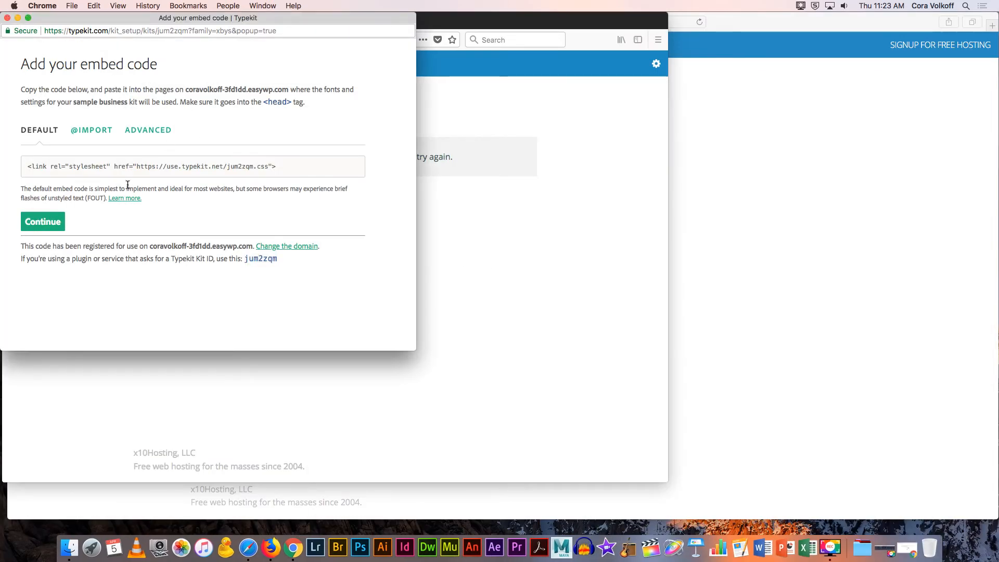
{"action": "left_click", "coordinate": [52, 224]}
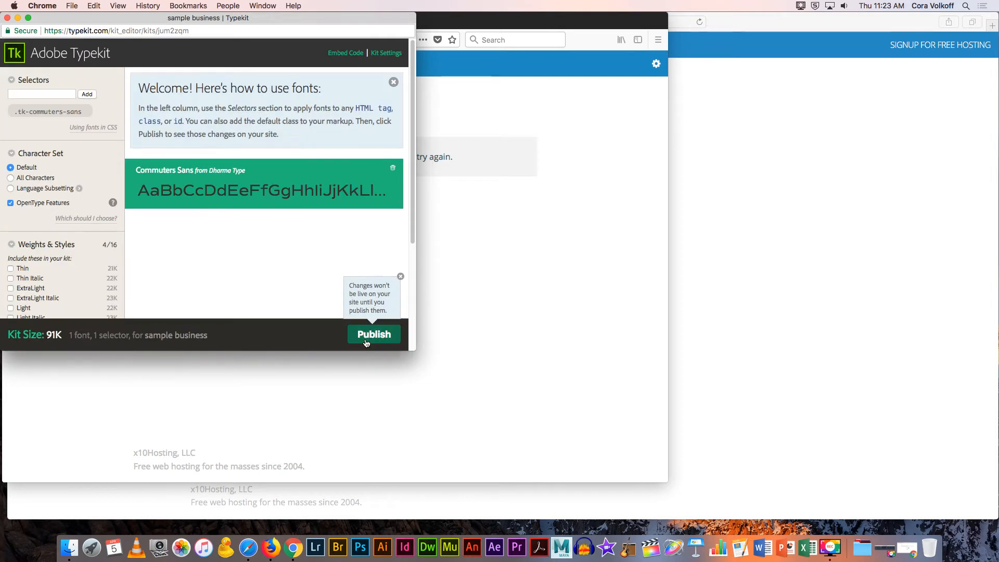
{"action": "left_click", "coordinate": [373, 334]}
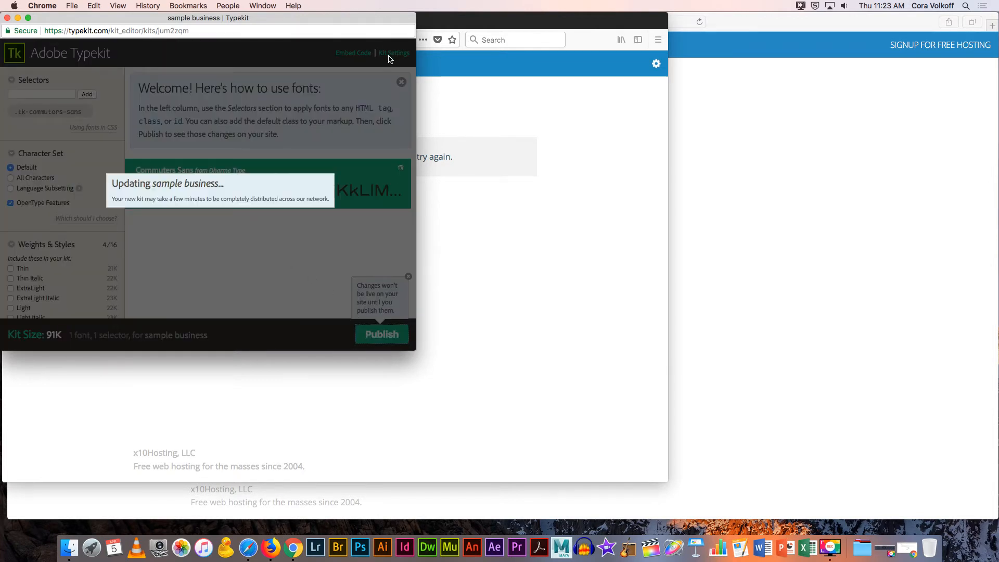
Step: Bring the Commuters Sans font page window back to the front
{"action": "left_click", "coordinate": [468, 104]}
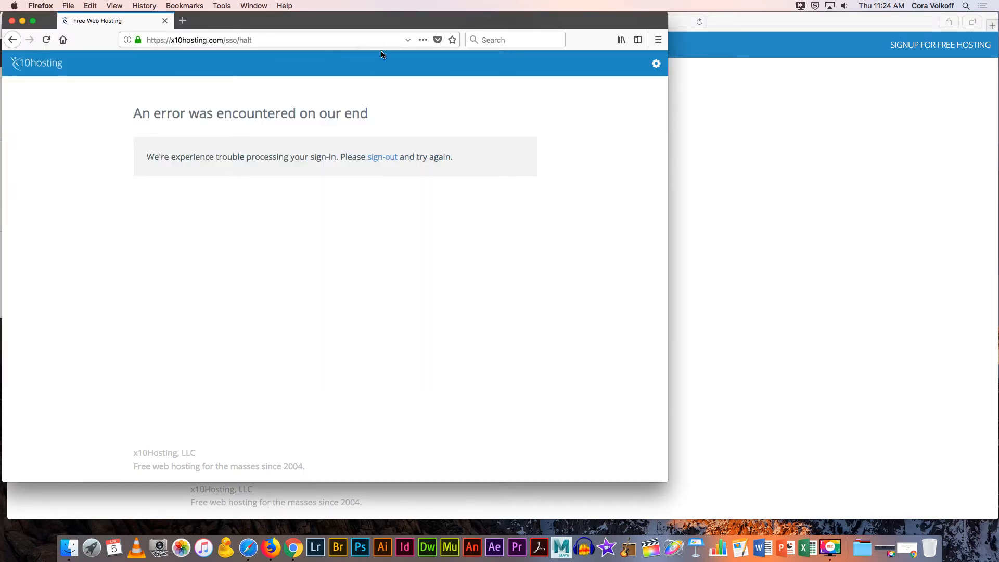
{"action": "left_click", "coordinate": [749, 116]}
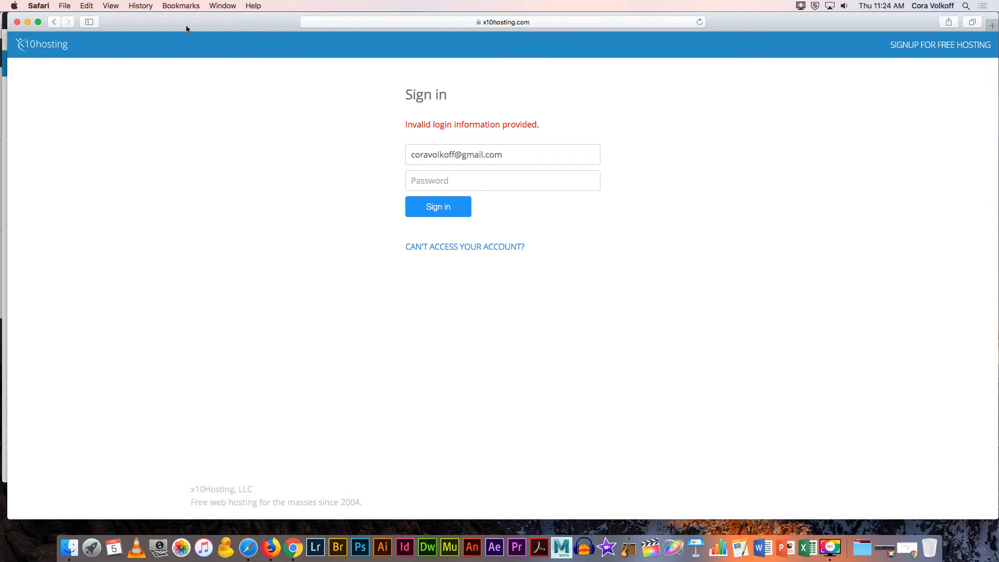
{"action": "left_click", "coordinate": [293, 547]}
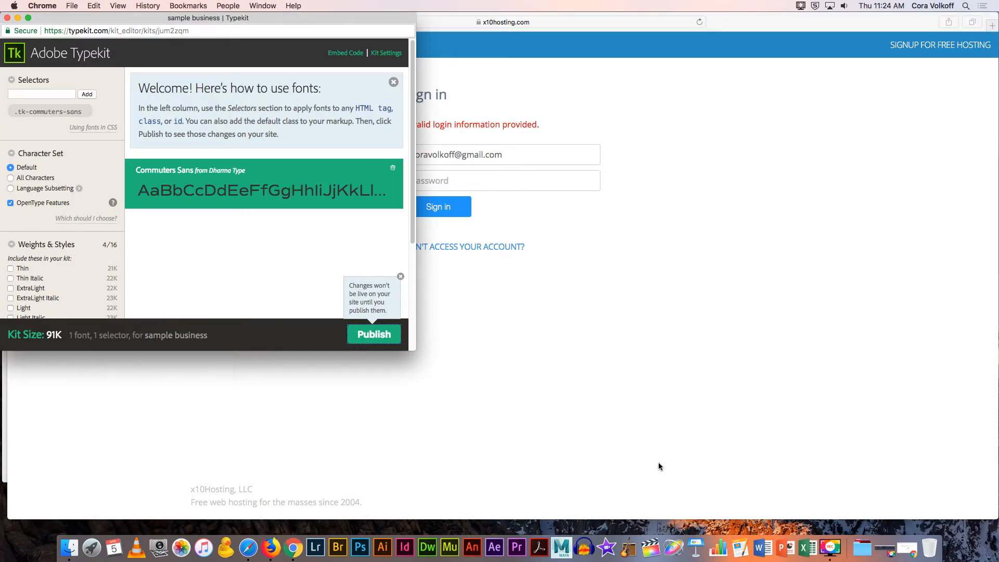
{"action": "left_click", "coordinate": [913, 556]}
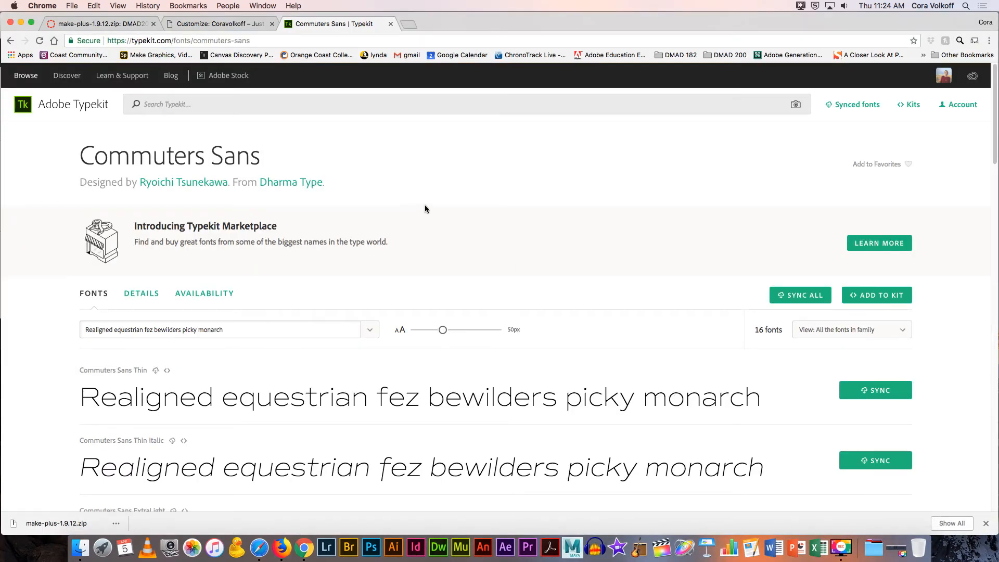
Step: Refresh the Typekit kit, then delete the kit ID so the field is empty
{"action": "left_click", "coordinate": [210, 23]}
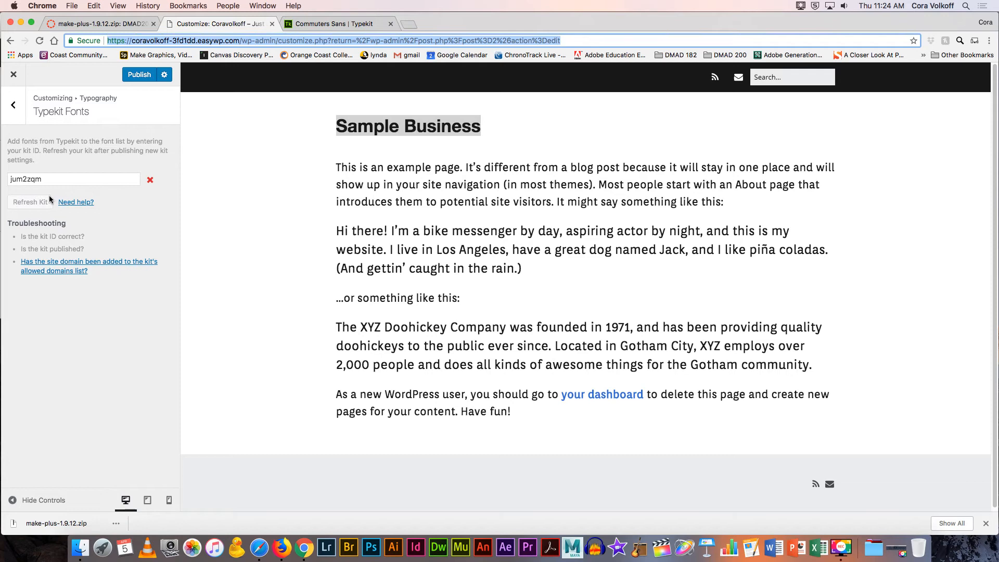
{"action": "left_click", "coordinate": [47, 180]}
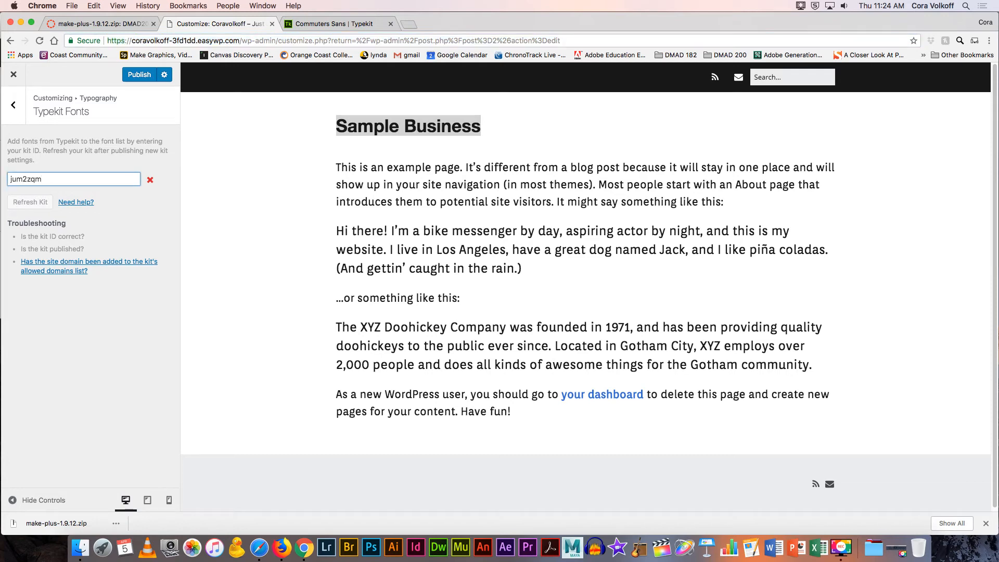
{"action": "left_click", "coordinate": [46, 203]}
{"action": "left_click", "coordinate": [147, 181]}
{"action": "left_click_drag", "start_coordinate": [46, 179], "coordinate": [2, 179]}
{"action": "key", "text": "BackSpace"}
{"action": "key", "text": "super+v"}
{"action": "key", "text": "super+z"}
Step: Return to the customizer's typography list and reopen the Global typography settings
{"action": "left_click", "coordinate": [307, 26]}
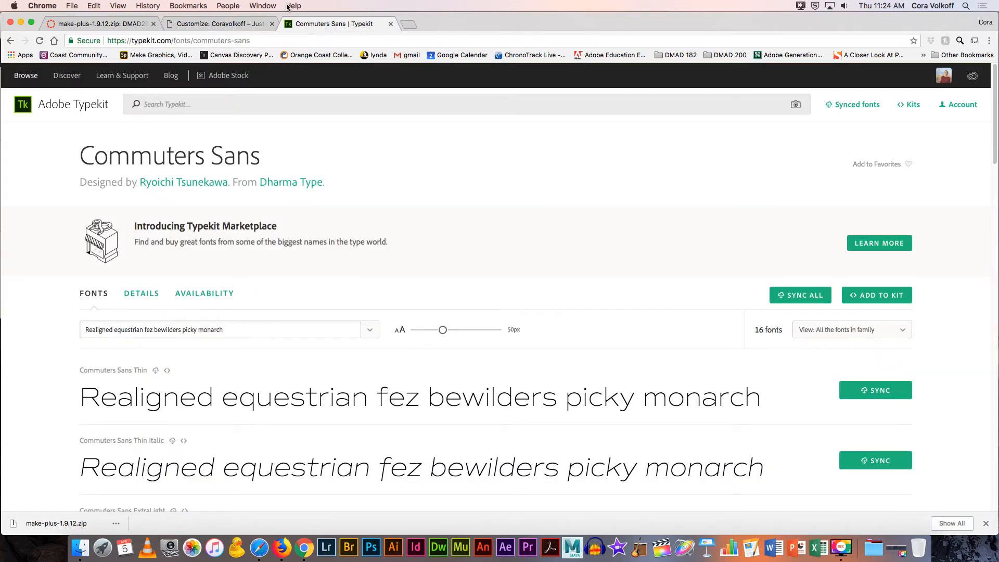
{"action": "left_click", "coordinate": [216, 24]}
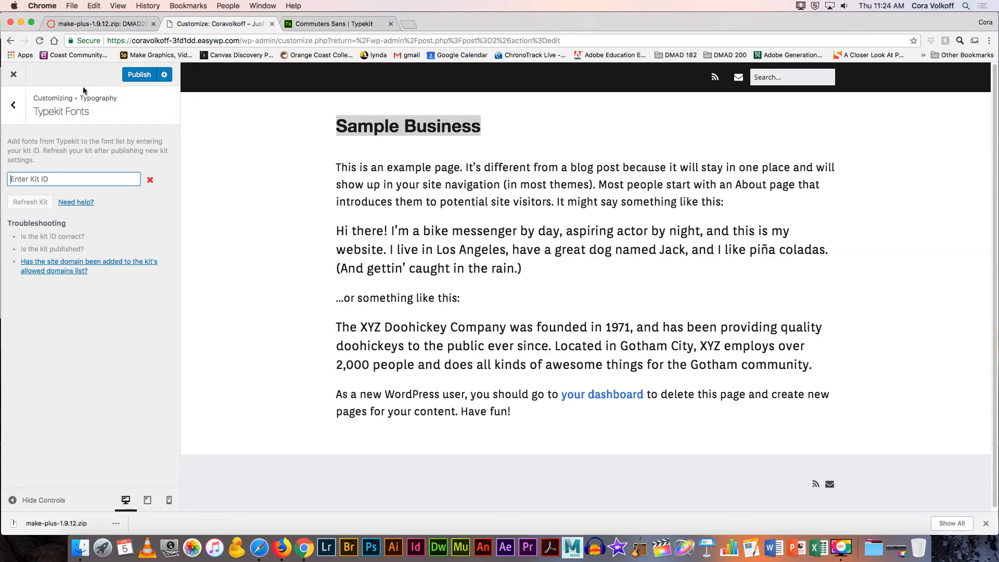
{"action": "left_click", "coordinate": [15, 107]}
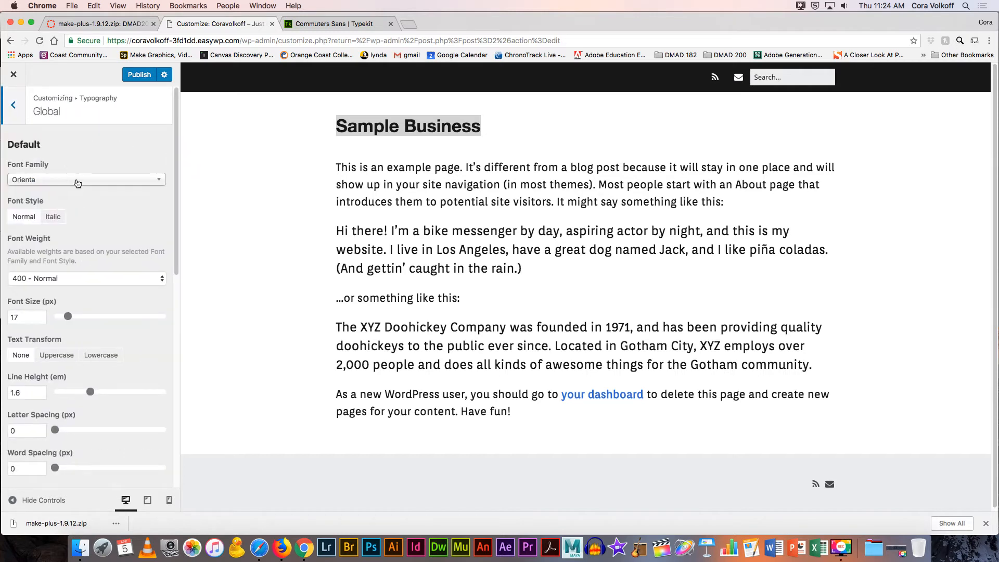
Step: Browse the global Font Family list, keep Orienta, and go back to typography sections
{"action": "left_click", "coordinate": [156, 179]}
{"action": "left_click_drag", "start_coordinate": [160, 279], "coordinate": [164, 192]}
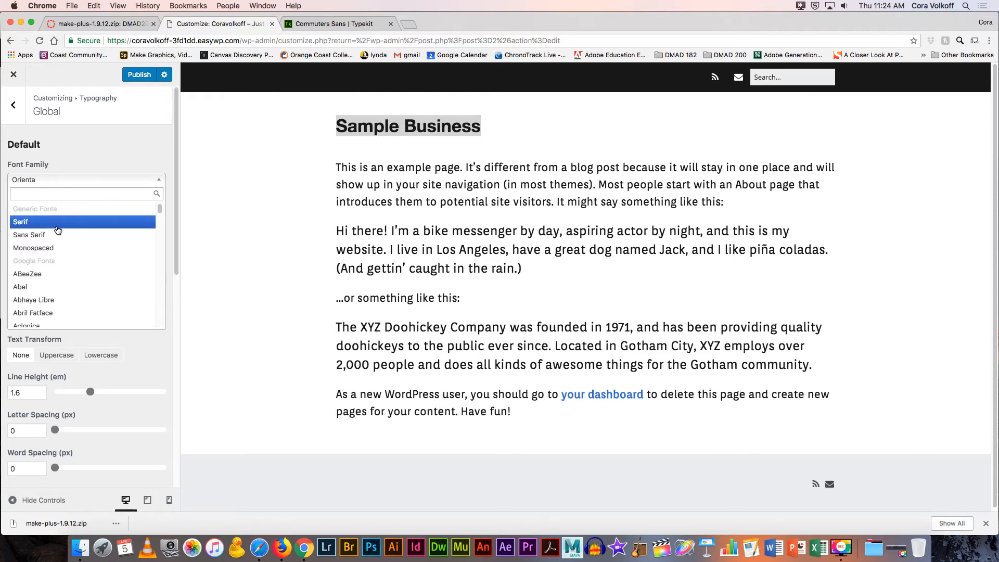
{"action": "left_click", "coordinate": [145, 152]}
{"action": "left_click", "coordinate": [15, 113]}
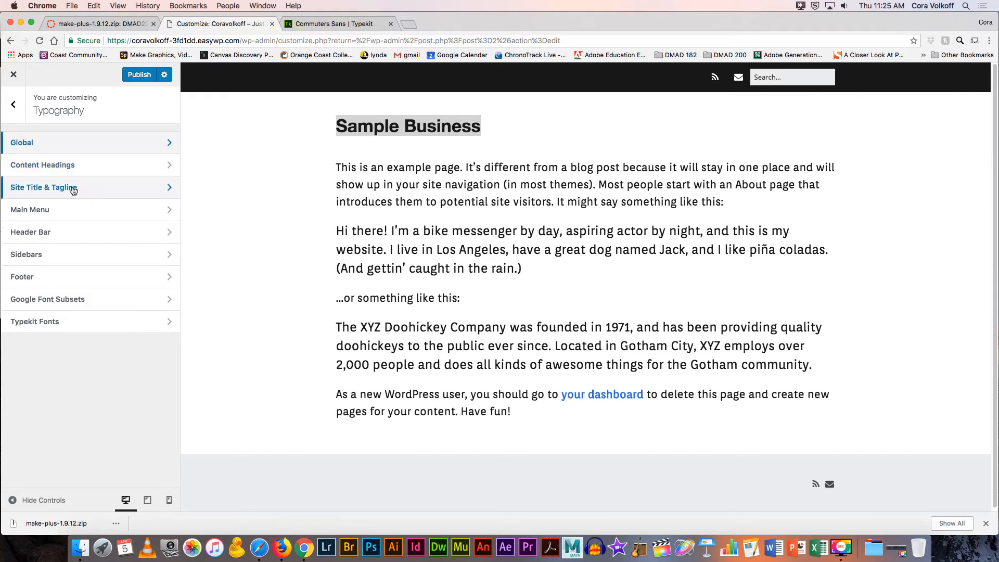
Step: Review the Main Menu typography settings without making changes
{"action": "left_click", "coordinate": [70, 210]}
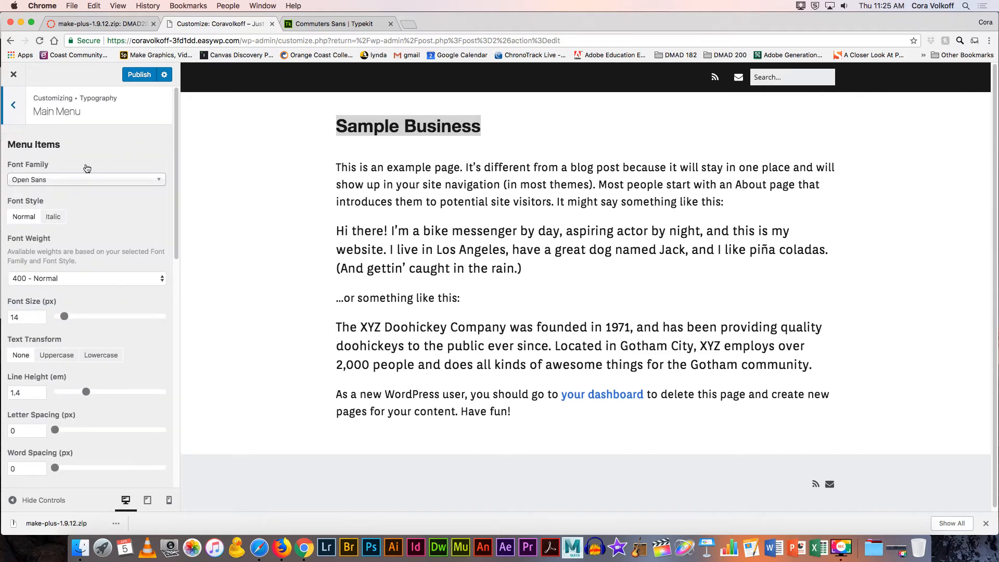
{"action": "scroll", "coordinate": [105, 156], "scroll_direction": "down", "scroll_amount": 3}
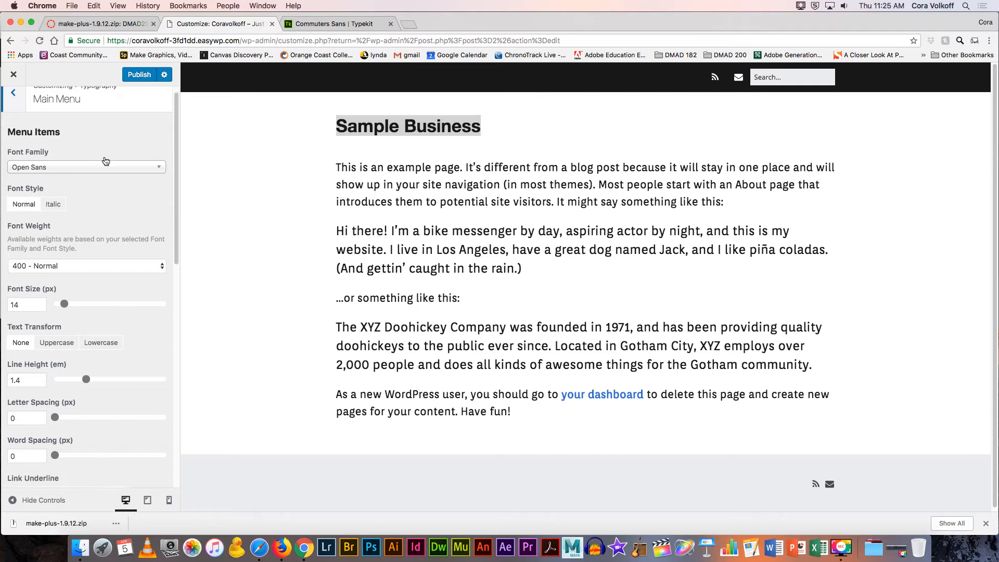
{"action": "scroll", "coordinate": [105, 162], "scroll_direction": "down", "scroll_amount": 8}
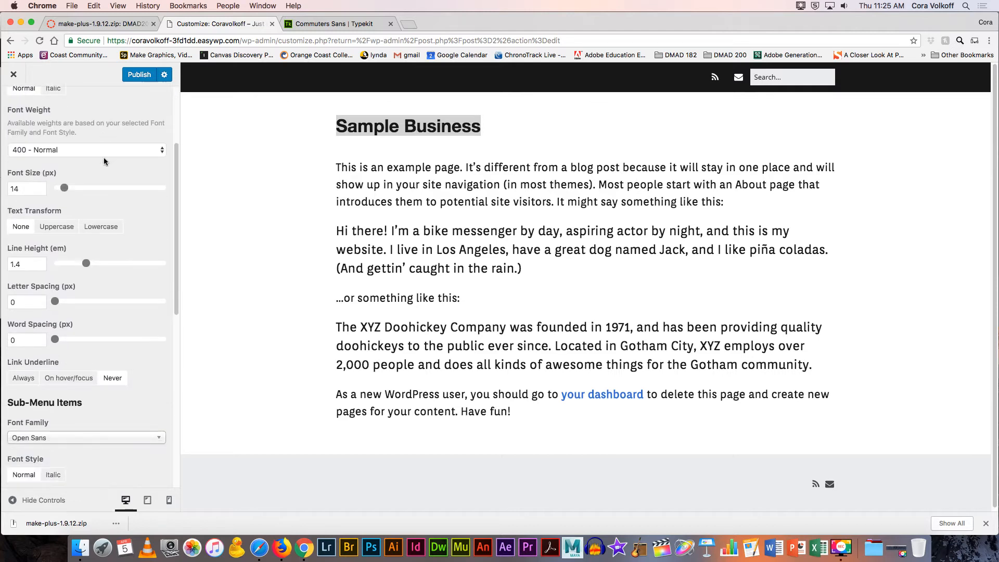
{"action": "scroll", "coordinate": [104, 160], "scroll_direction": "down", "scroll_amount": 10}
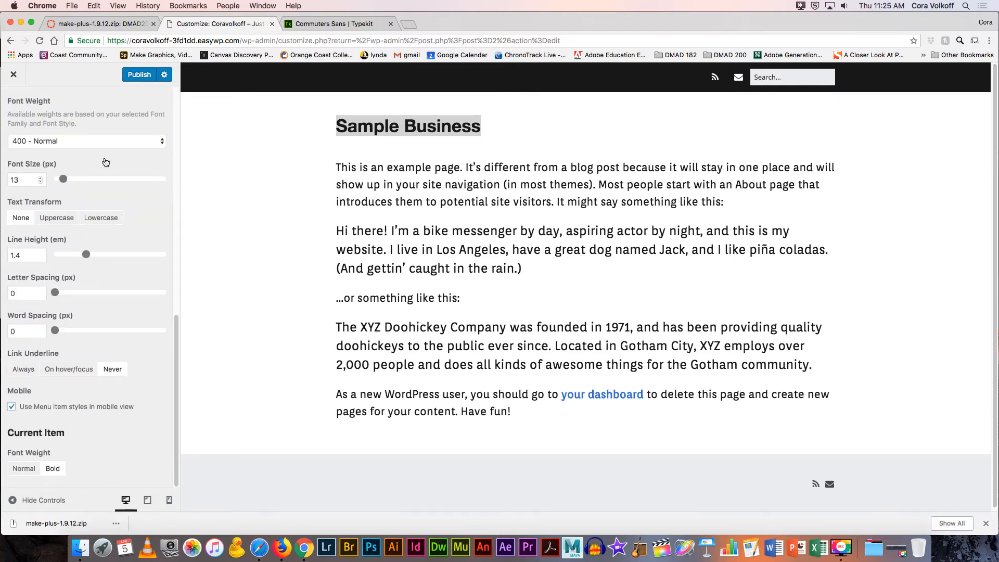
{"action": "scroll", "coordinate": [105, 161], "scroll_direction": "up", "scroll_amount": 20}
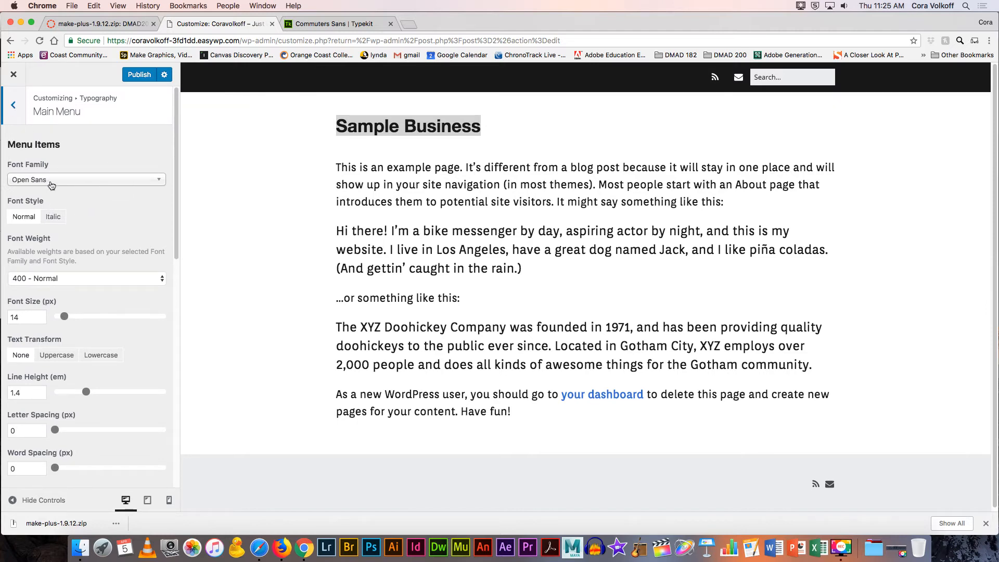
{"action": "left_click", "coordinate": [13, 113]}
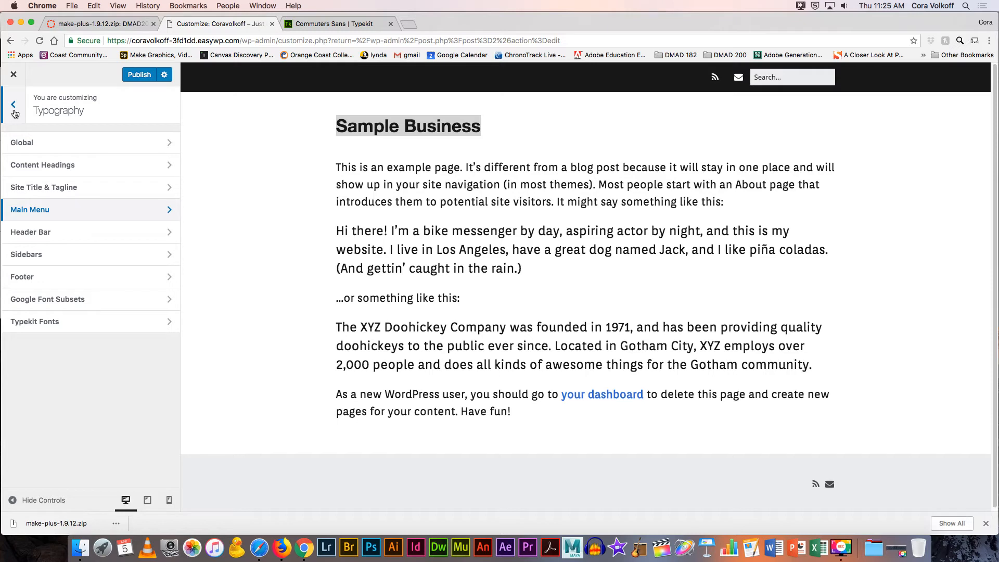
Step: Review Header Bar and Google Font Subsets (latin) typography, then return to the main sections
{"action": "left_click", "coordinate": [39, 230]}
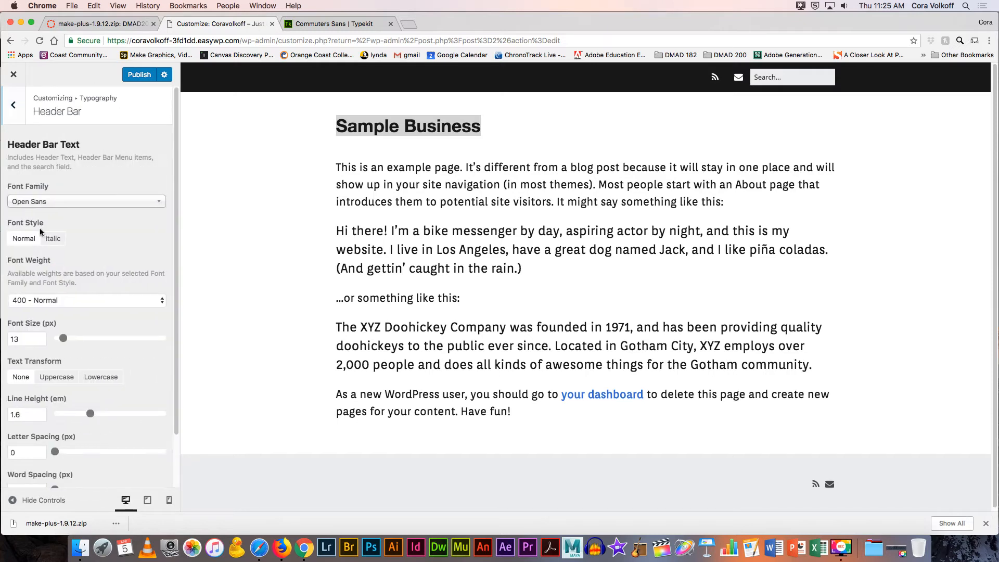
{"action": "scroll", "coordinate": [83, 208], "scroll_direction": "down", "scroll_amount": 1}
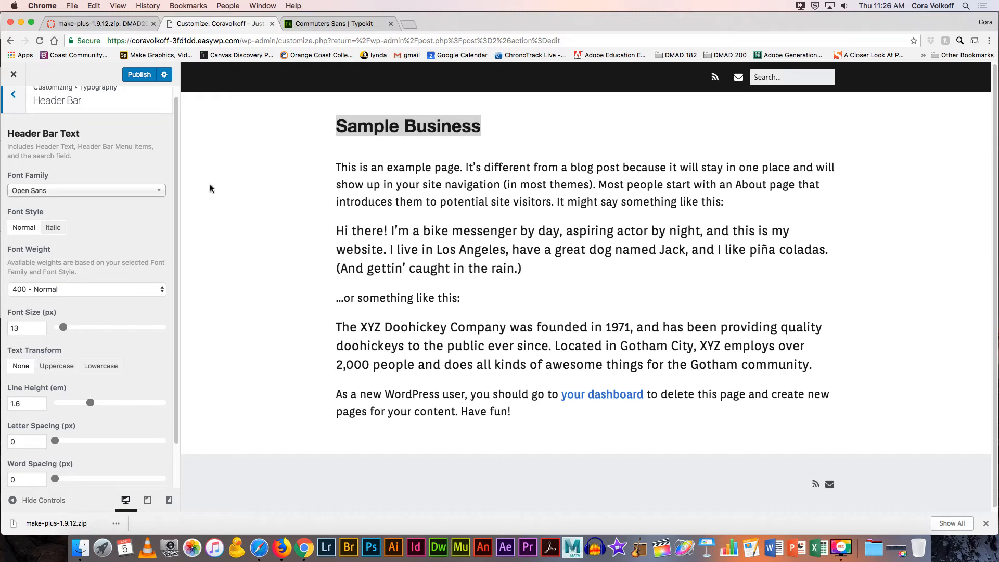
{"action": "scroll", "coordinate": [118, 181], "scroll_direction": "down", "scroll_amount": 2}
{"action": "scroll", "coordinate": [118, 181], "scroll_direction": "up", "scroll_amount": 3}
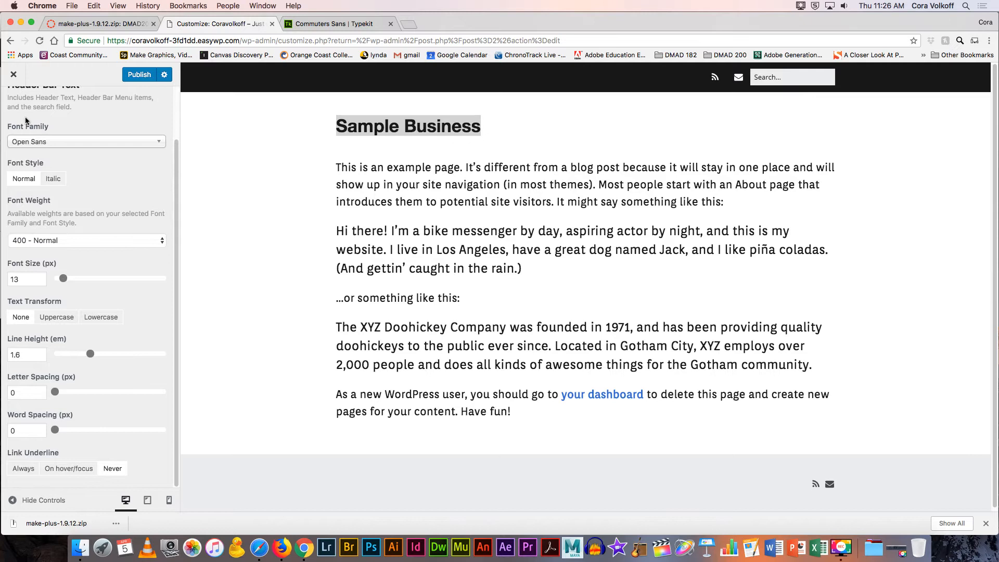
{"action": "left_click", "coordinate": [13, 106]}
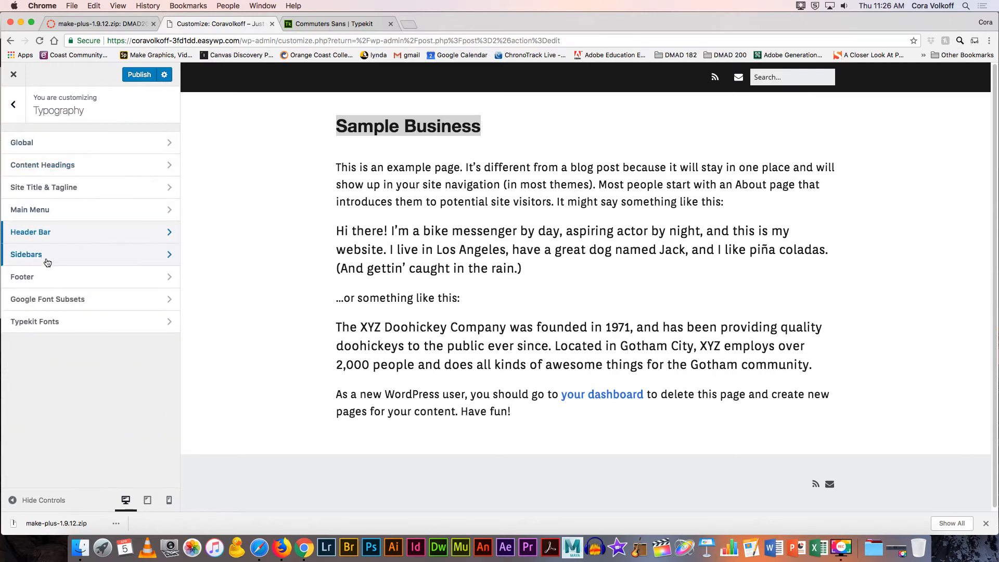
{"action": "left_click", "coordinate": [53, 302]}
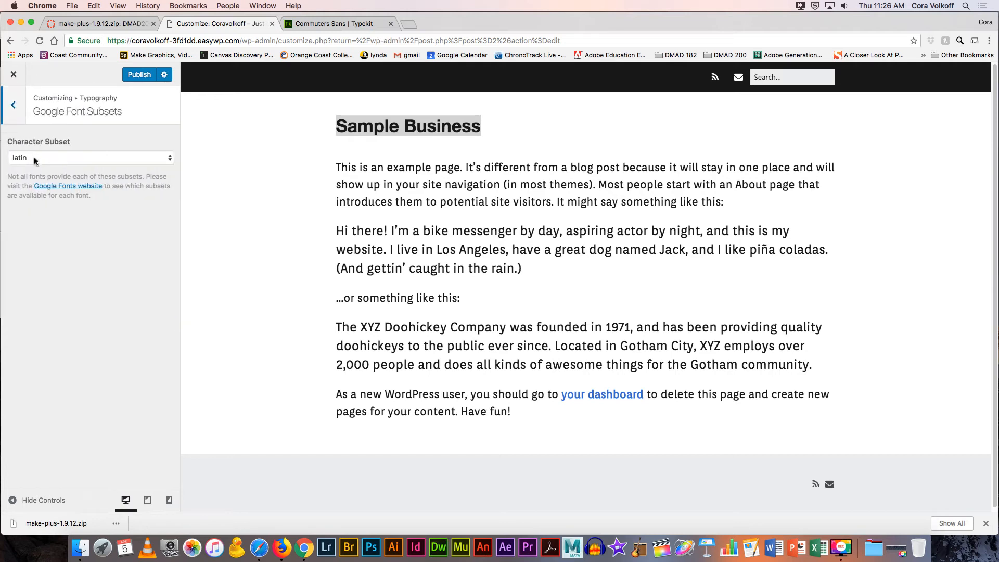
{"action": "left_click", "coordinate": [12, 107]}
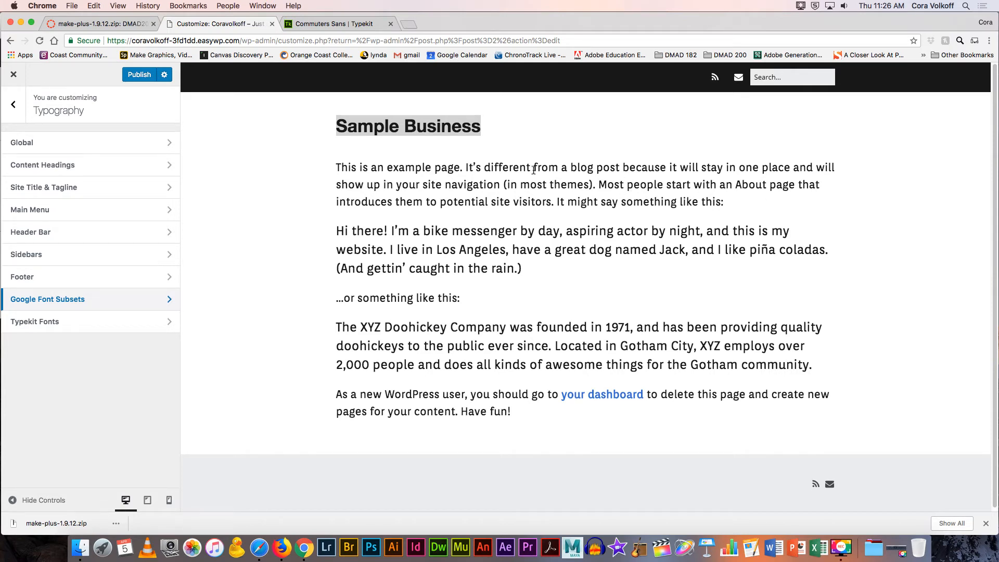
{"action": "left_click", "coordinate": [16, 114]}
Step: Look through Color > Global scheme, link, button and background options, leaving them unchanged
{"action": "left_click", "coordinate": [43, 234]}
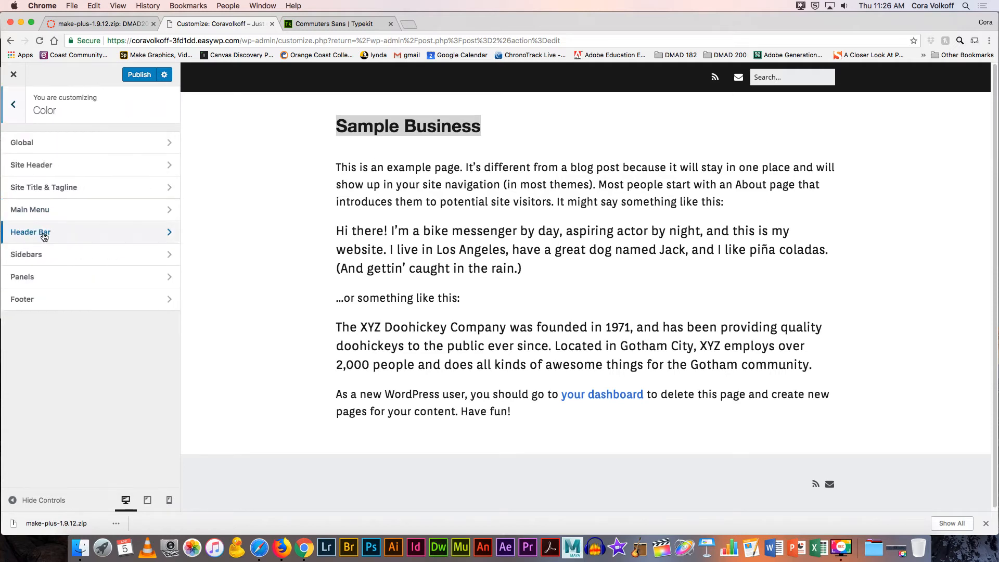
{"action": "left_click", "coordinate": [51, 144]}
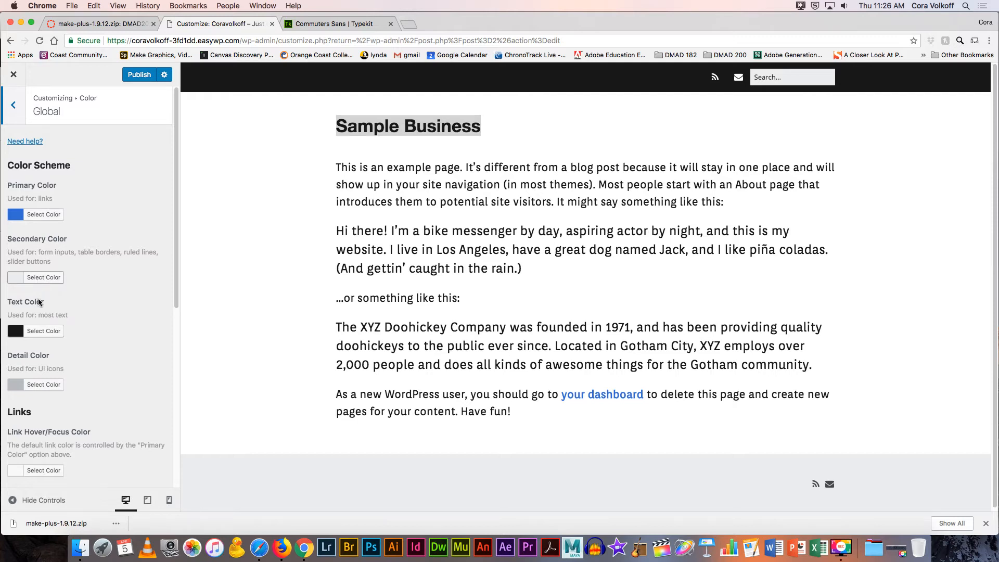
{"action": "scroll", "coordinate": [62, 332], "scroll_direction": "down", "scroll_amount": 3}
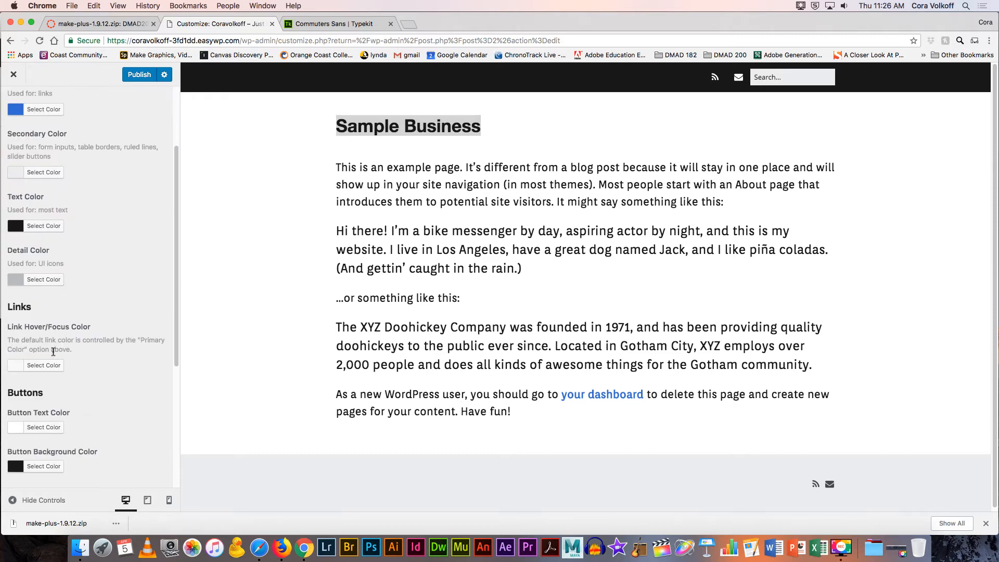
{"action": "scroll", "coordinate": [79, 332], "scroll_direction": "down", "scroll_amount": 1}
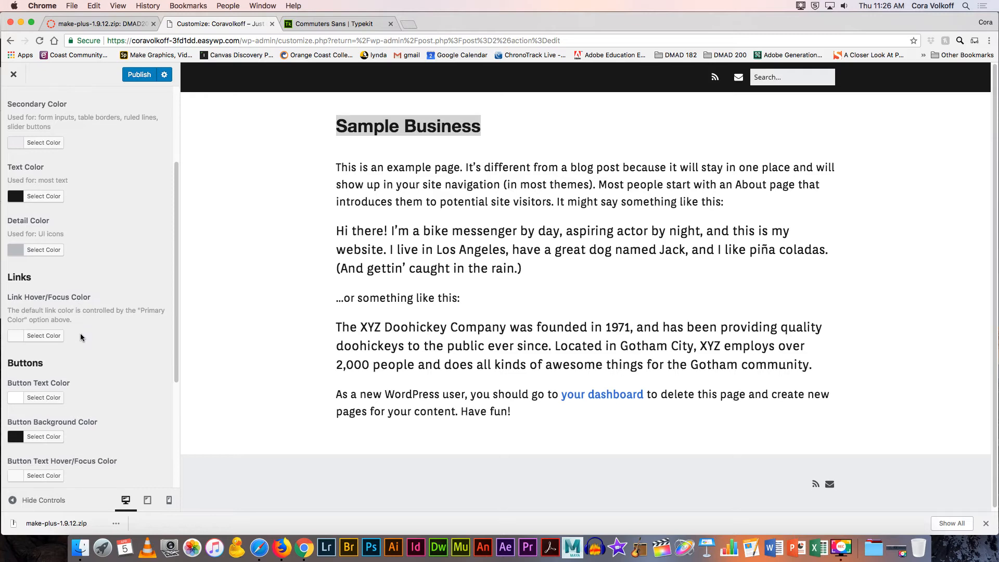
{"action": "scroll", "coordinate": [81, 335], "scroll_direction": "down", "scroll_amount": 4}
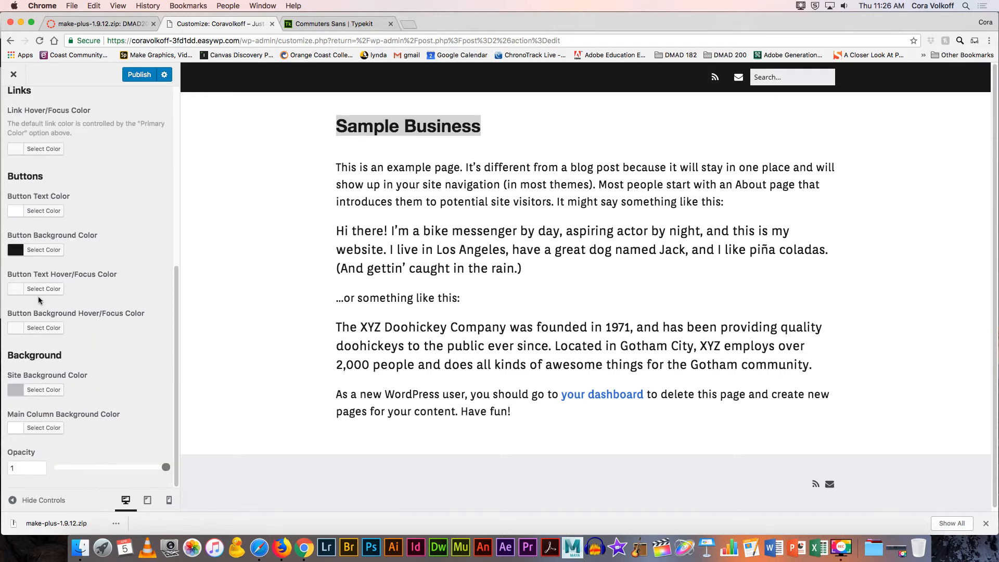
{"action": "scroll", "coordinate": [39, 275], "scroll_direction": "up", "scroll_amount": 9}
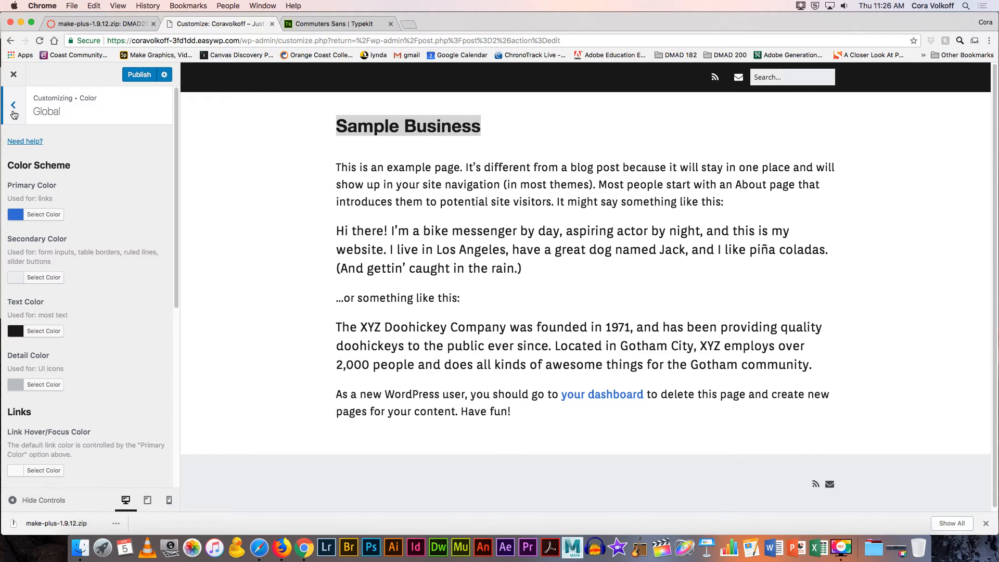
{"action": "left_click", "coordinate": [13, 112]}
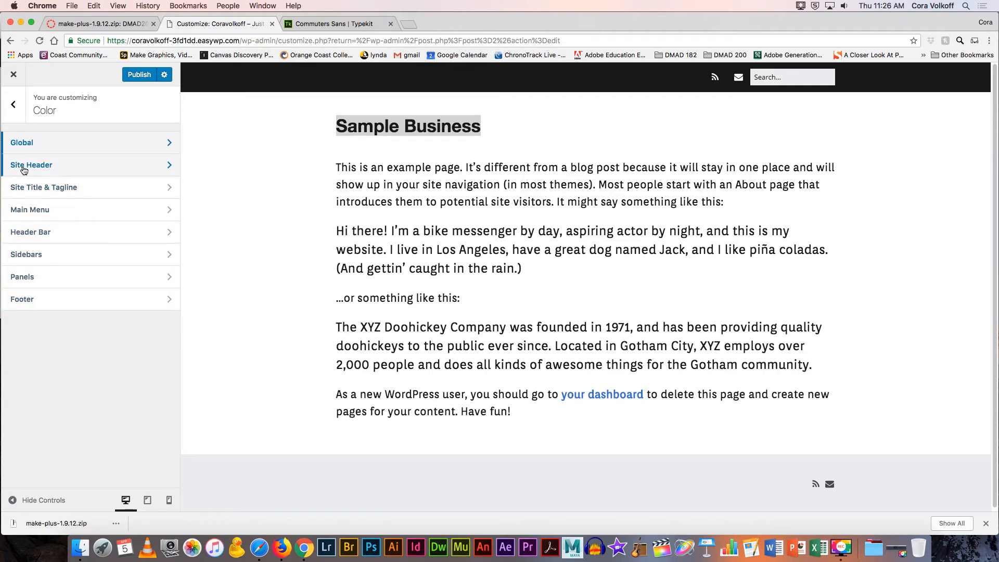
Step: Set the Header Bar background to red #dd3333, border to white, and text to grey #6b6b6b
{"action": "left_click", "coordinate": [32, 232]}
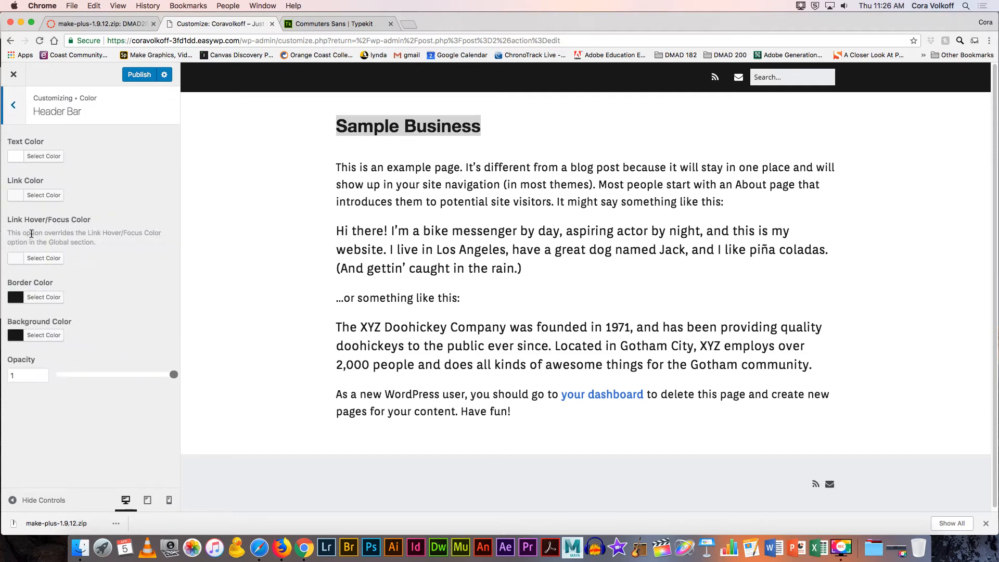
{"action": "left_click", "coordinate": [43, 336]}
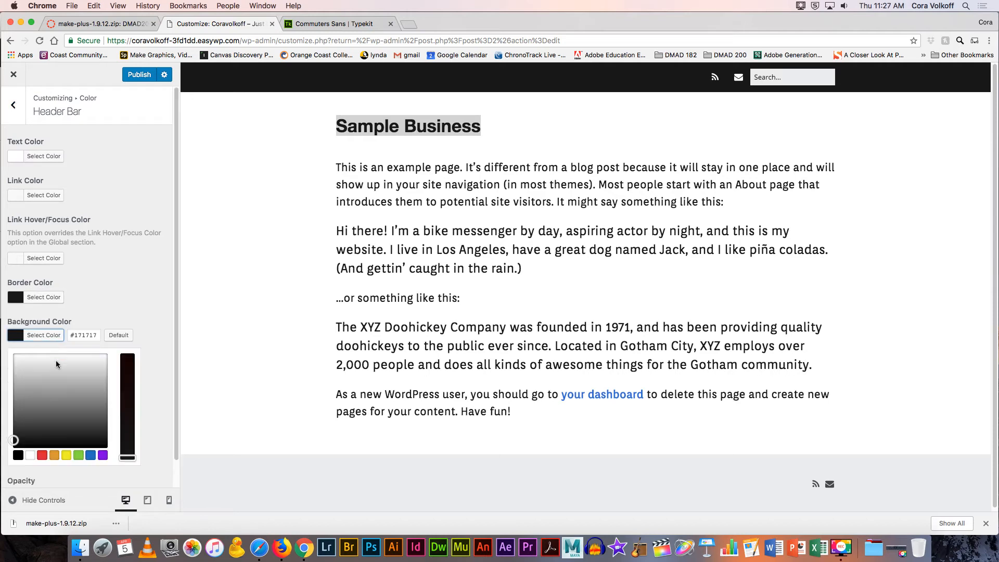
{"action": "left_click", "coordinate": [42, 455]}
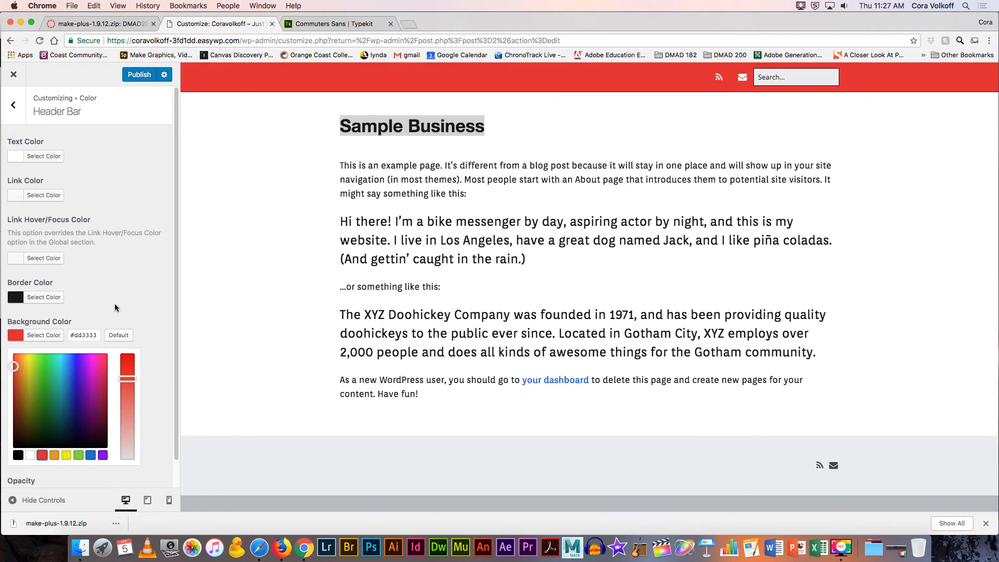
{"action": "left_click", "coordinate": [40, 296]}
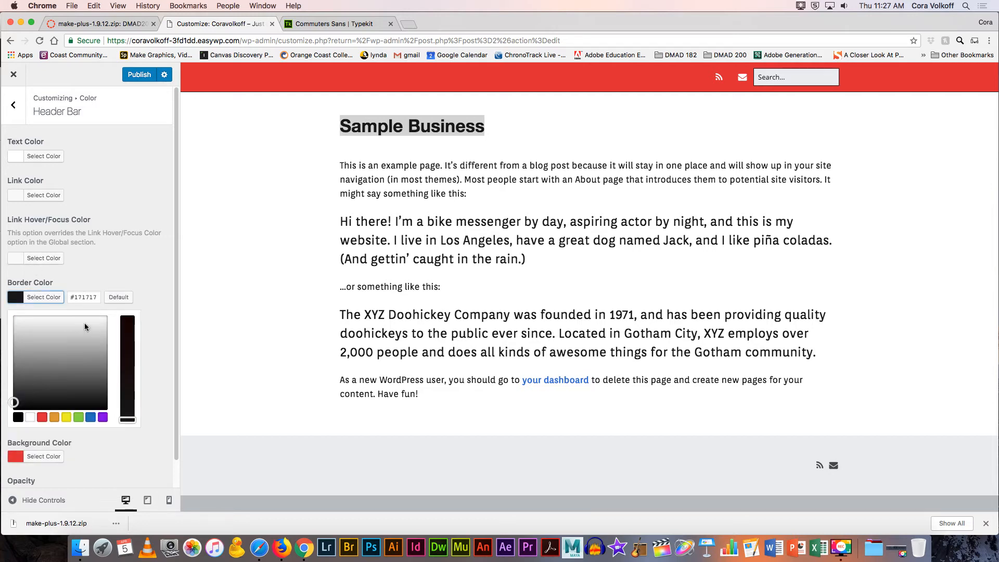
{"action": "left_click", "coordinate": [19, 299]}
{"action": "left_click", "coordinate": [20, 300]}
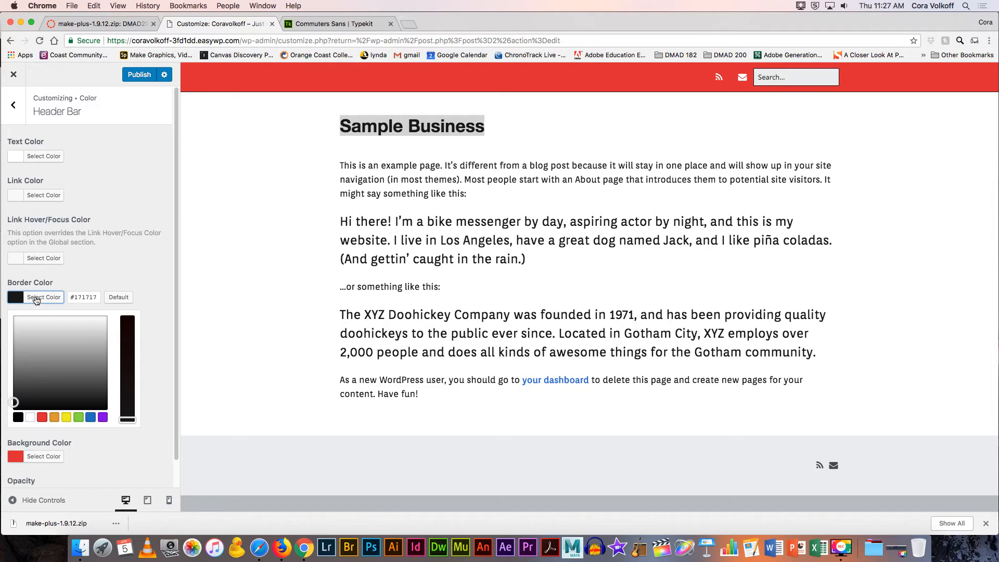
{"action": "left_click", "coordinate": [31, 416]}
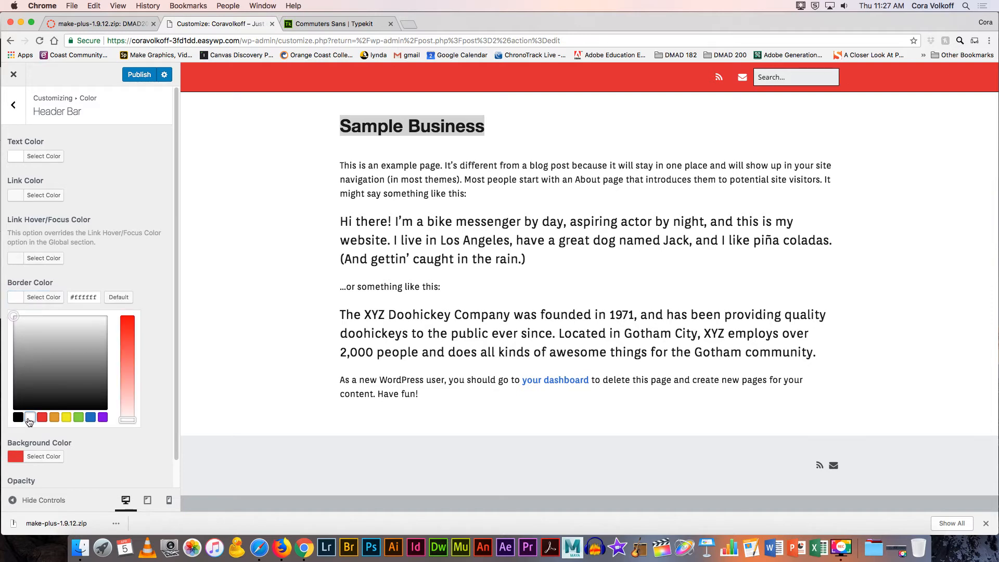
{"action": "left_click", "coordinate": [121, 279]}
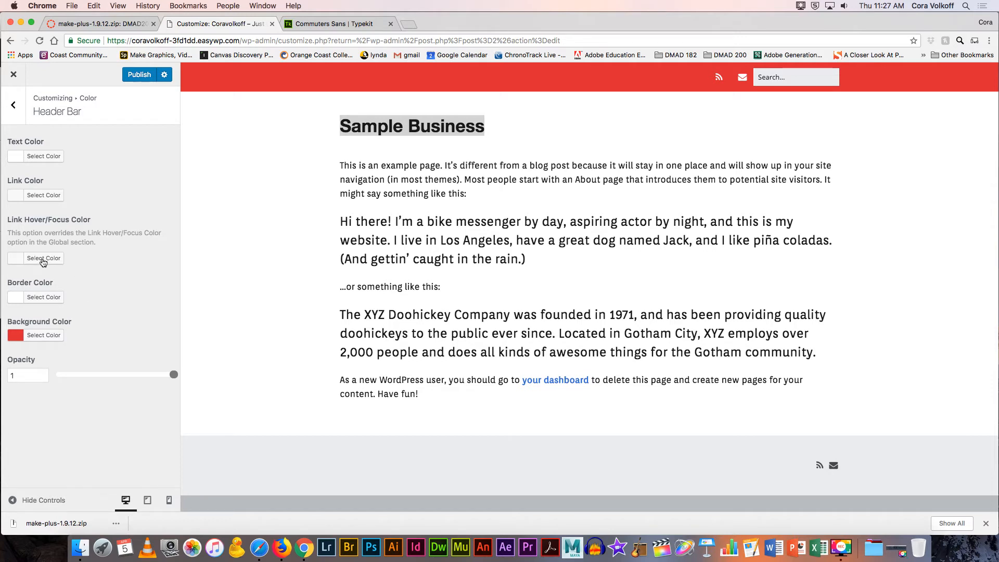
{"action": "left_click", "coordinate": [36, 156]}
{"action": "left_click", "coordinate": [30, 233]}
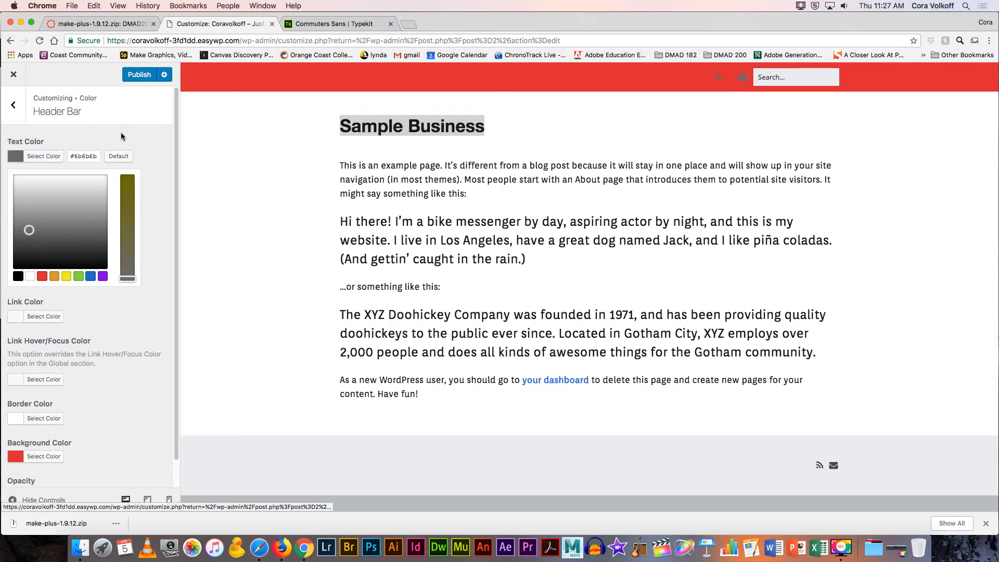
{"action": "left_click", "coordinate": [121, 132]}
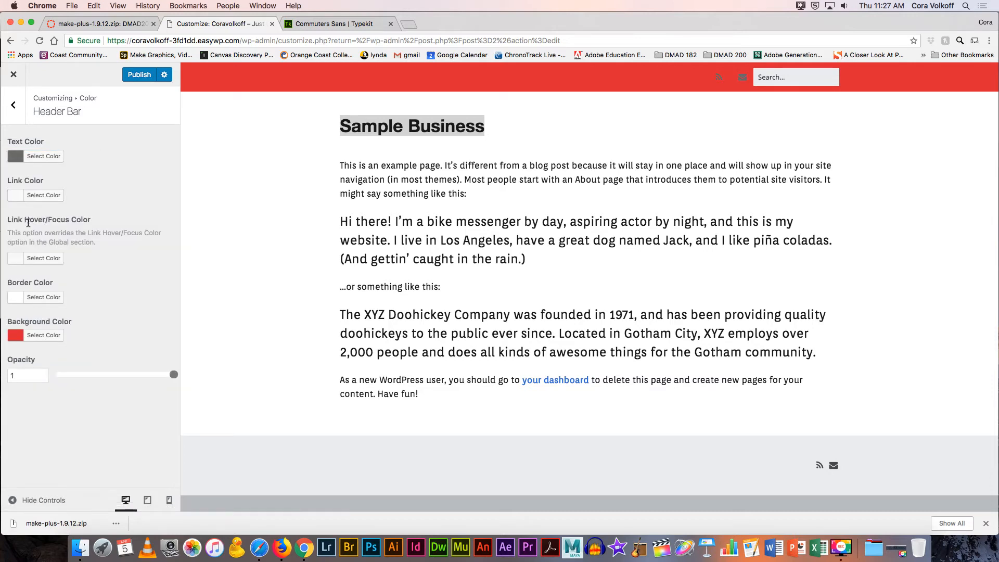
{"action": "left_click", "coordinate": [13, 105]}
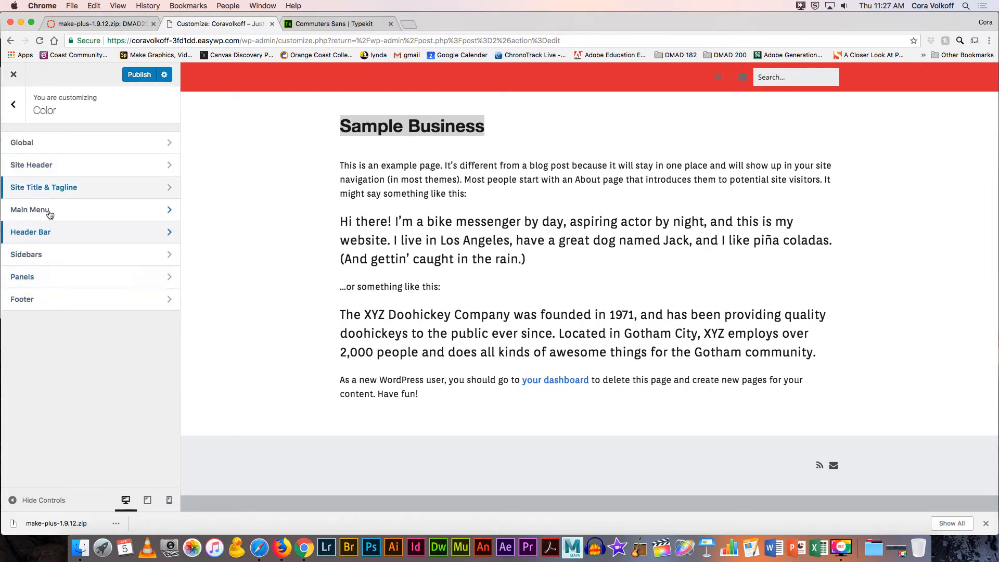
Step: Check the Site, Header, Main Column and Footer background image settings, leaving all empty
{"action": "left_click", "coordinate": [13, 104]}
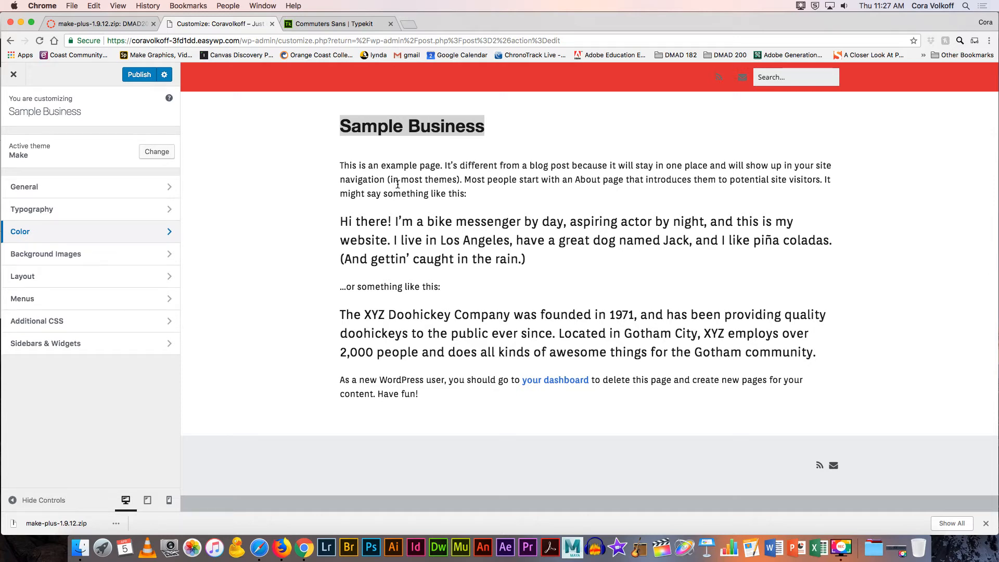
{"action": "left_click", "coordinate": [94, 258]}
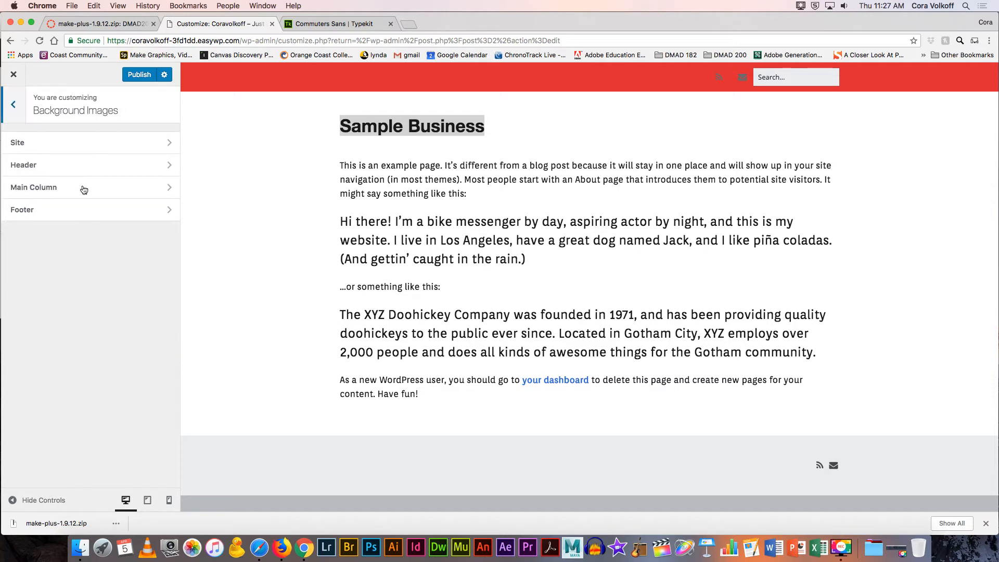
{"action": "left_click", "coordinate": [68, 144]}
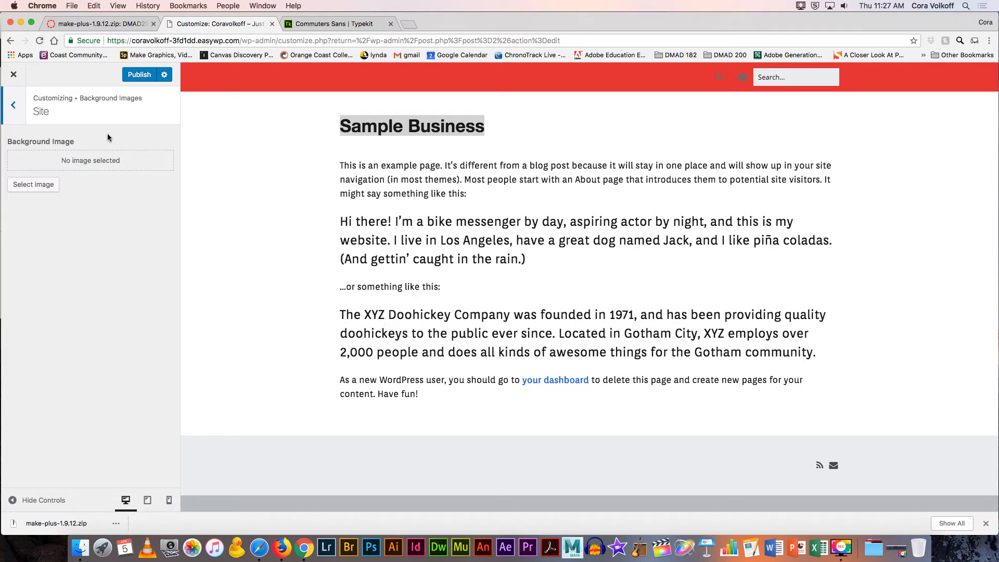
{"action": "left_click", "coordinate": [13, 107]}
{"action": "left_click", "coordinate": [49, 167]}
{"action": "left_click", "coordinate": [14, 107]}
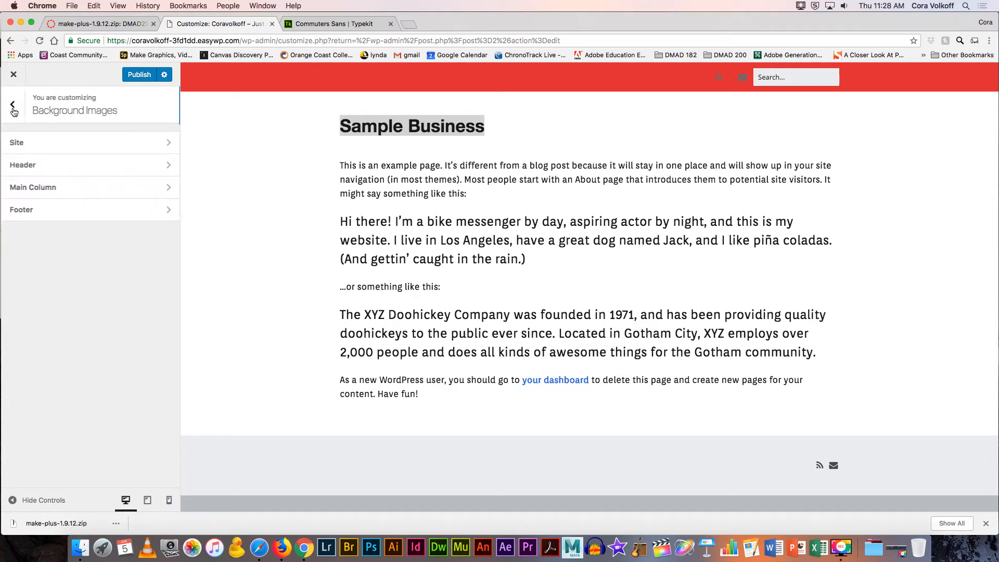
{"action": "left_click", "coordinate": [49, 189]}
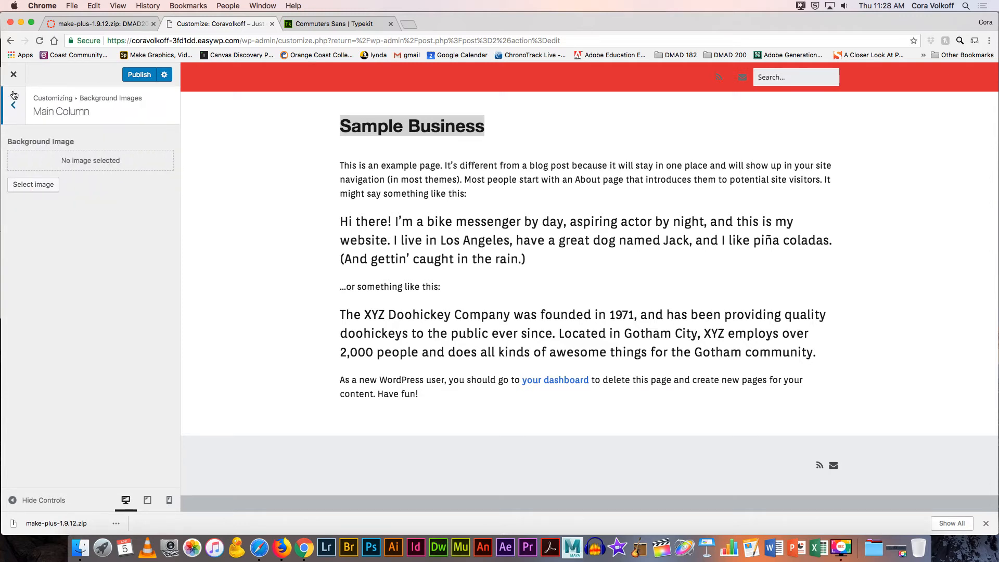
{"action": "left_click", "coordinate": [14, 106]}
{"action": "left_click", "coordinate": [50, 208]}
Step: Inspect the Header (Traditional) and Global layout settings, then reopen Layout > Header
{"action": "left_click", "coordinate": [11, 108]}
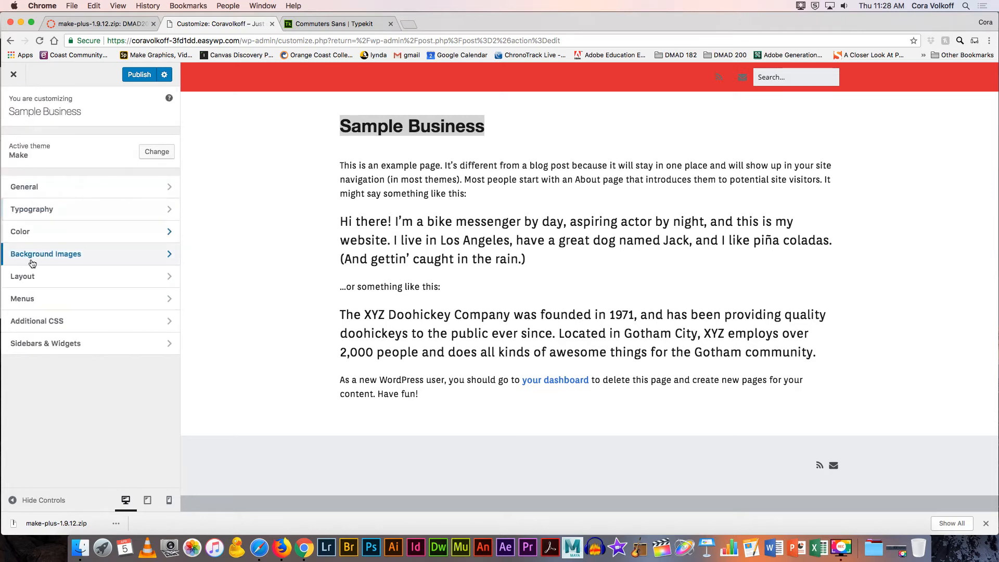
{"action": "left_click", "coordinate": [48, 275]}
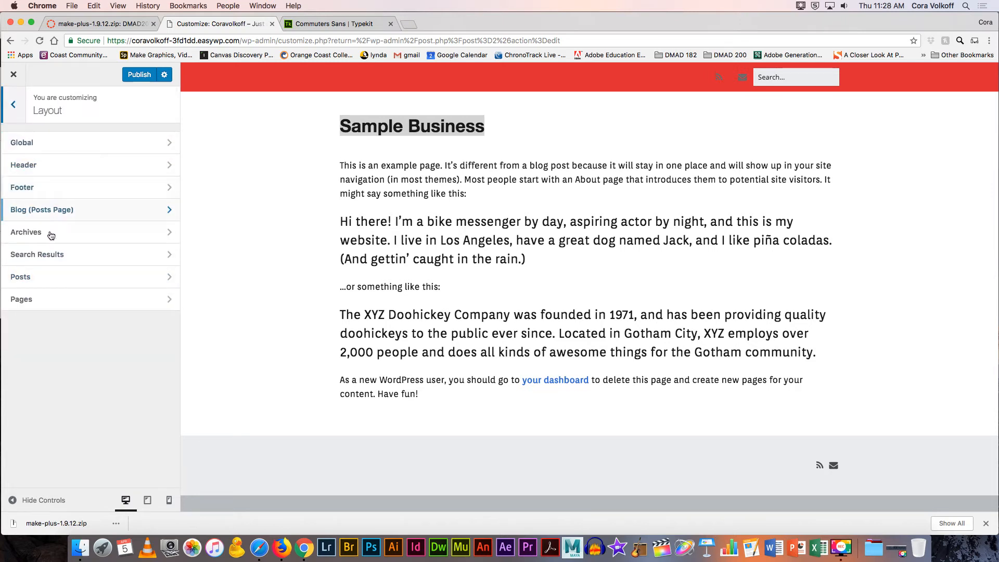
{"action": "left_click", "coordinate": [69, 164]}
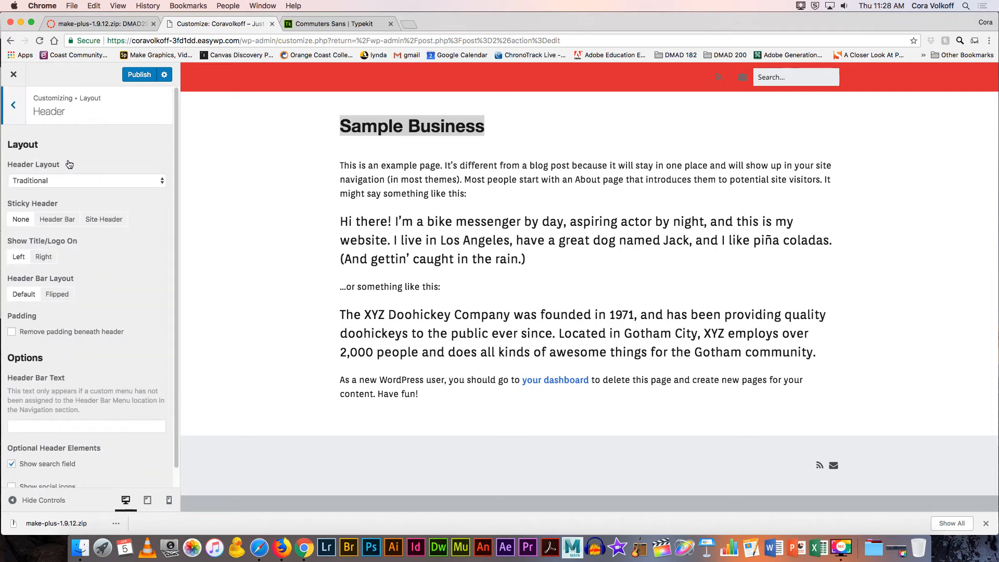
{"action": "left_click", "coordinate": [15, 112]}
{"action": "left_click", "coordinate": [37, 142]}
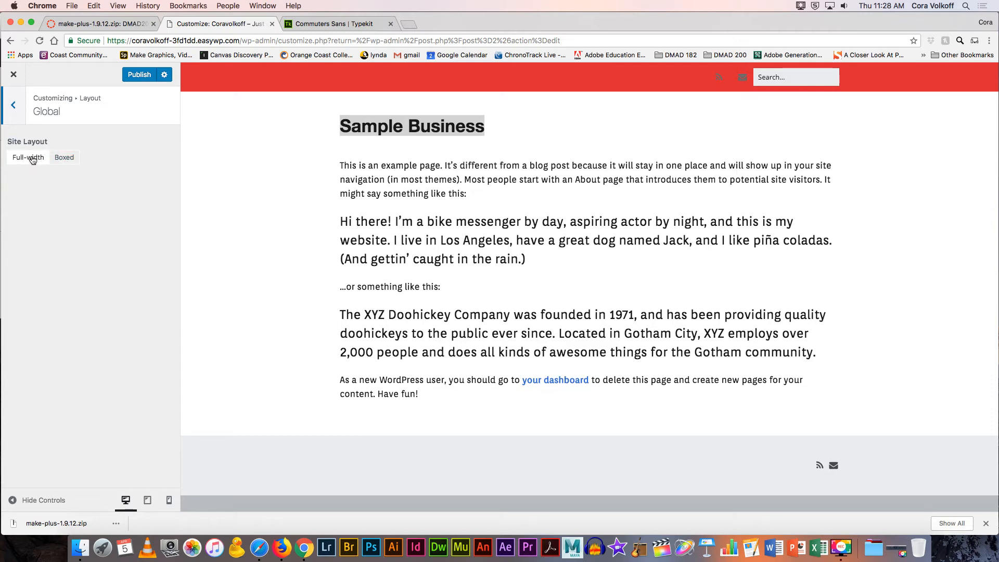
{"action": "left_click", "coordinate": [13, 106]}
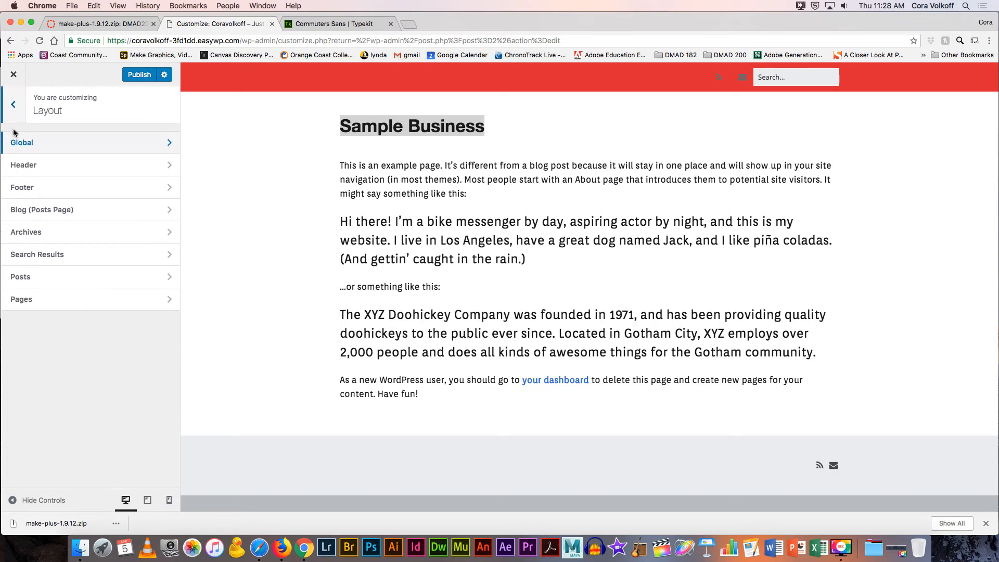
{"action": "left_click", "coordinate": [32, 164]}
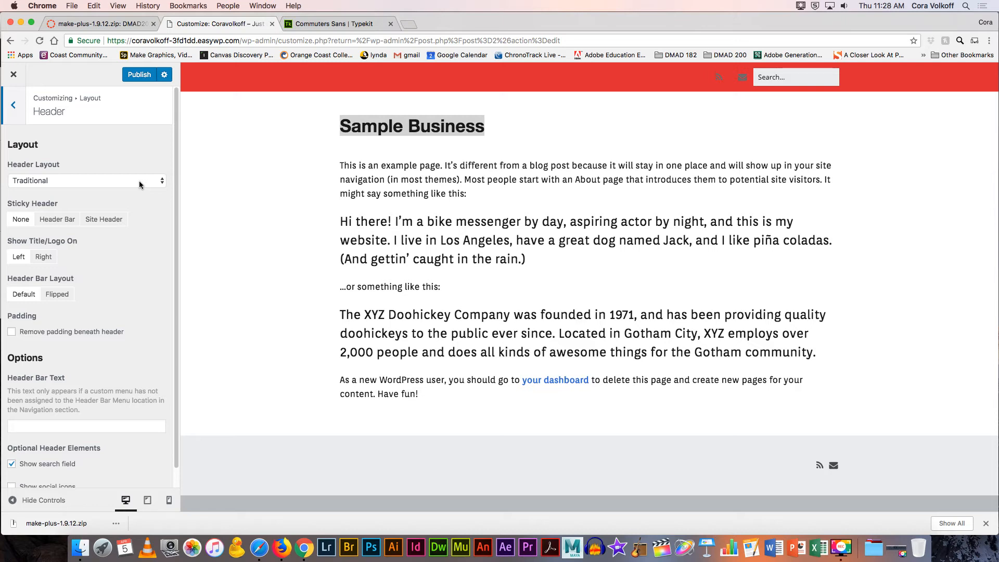
Step: In a new Chrome tab, visit riseupraceteam.com and then humanbodylab.com to compare their headers
{"action": "left_click", "coordinate": [409, 24]}
{"action": "type", "text": "rise"}
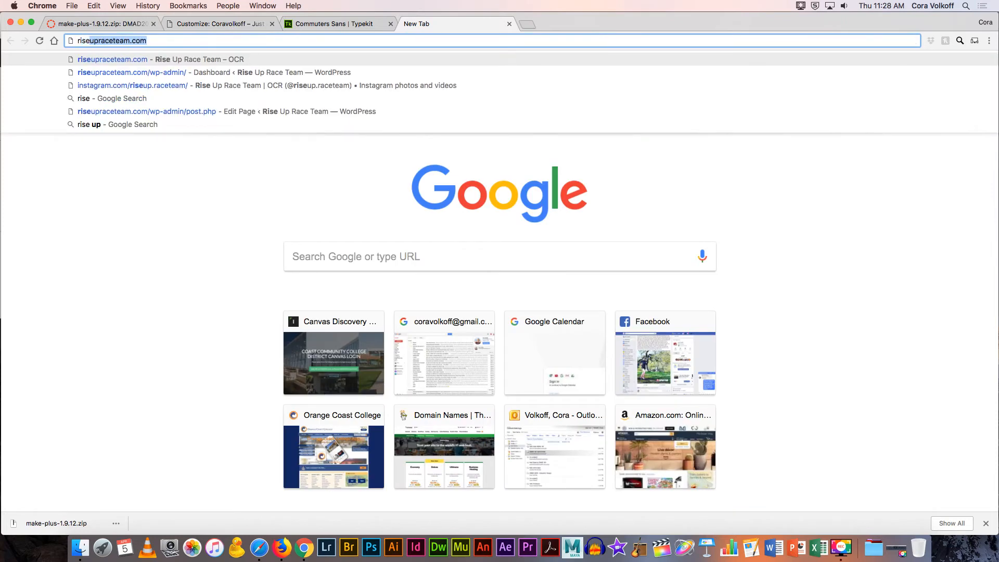
{"action": "key", "text": "Return"}
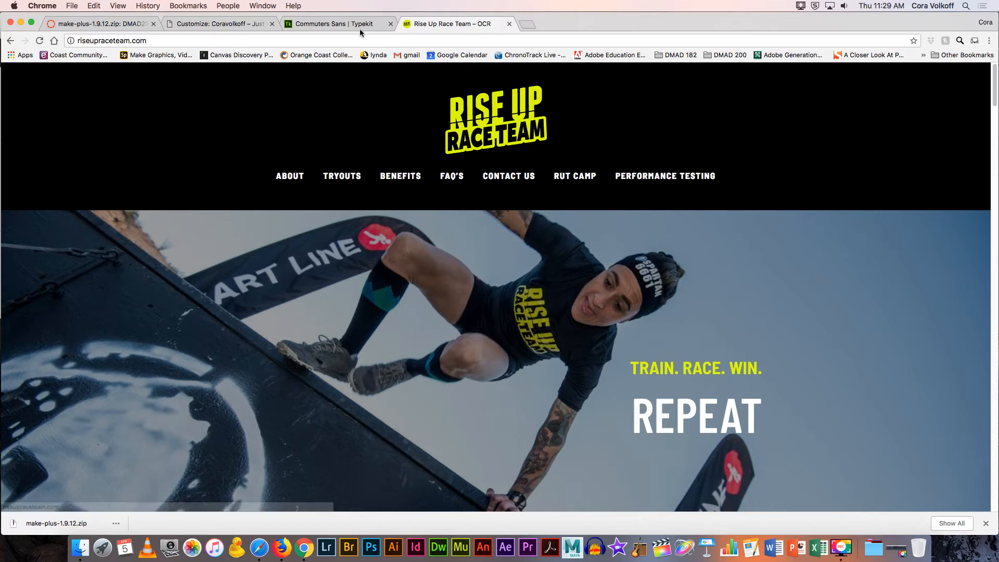
{"action": "left_click", "coordinate": [319, 41]}
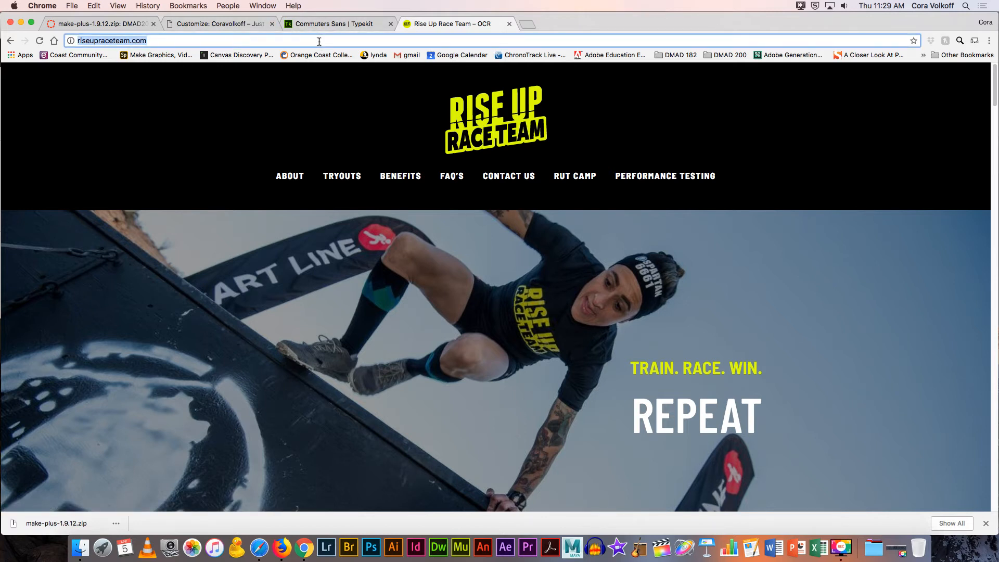
{"action": "type", "text": "hu"}
{"action": "key", "text": "Return"}
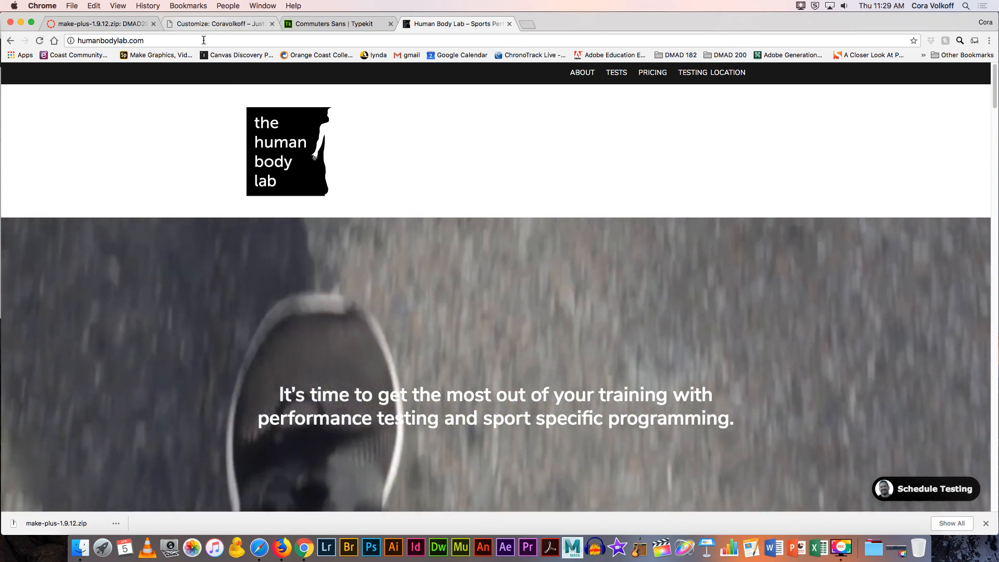
Step: Search Google for 'piece by piece', then load joyofbloomflorals.com
{"action": "left_click", "coordinate": [204, 40]}
{"action": "type", "text": "piec"}
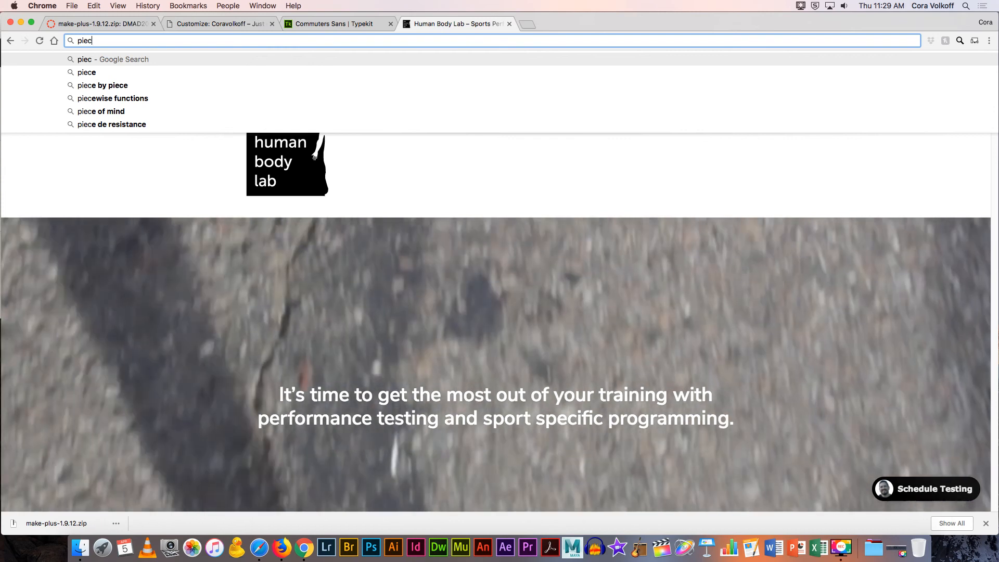
{"action": "key", "text": "Down"}
{"action": "key", "text": "Down"}
{"action": "key", "text": "Return"}
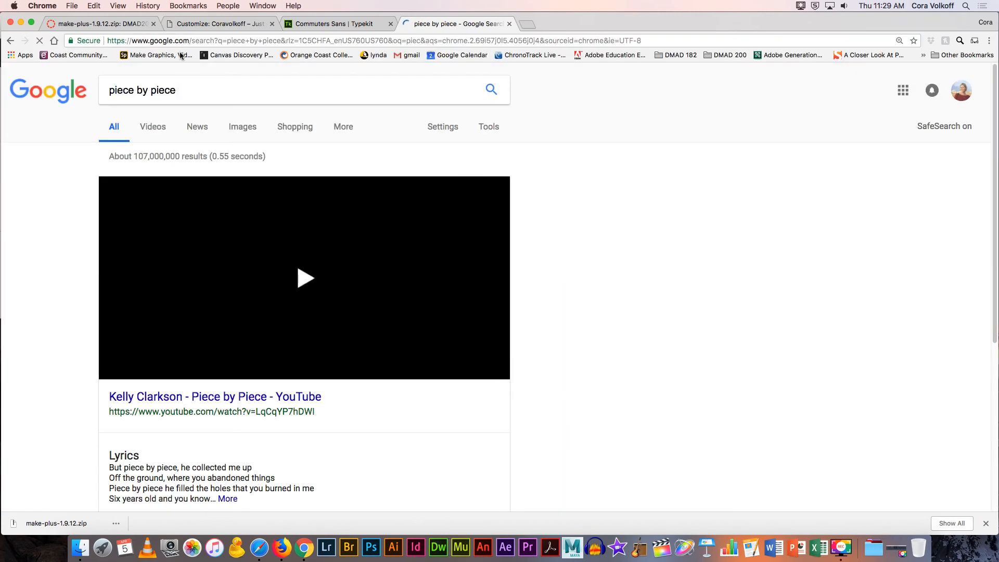
{"action": "left_click", "coordinate": [179, 40]}
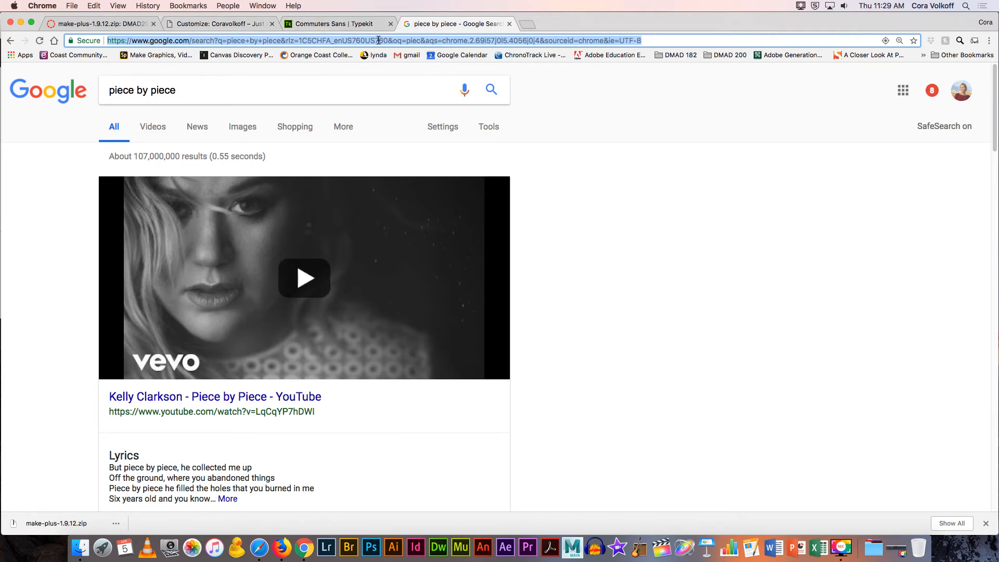
{"action": "type", "text": "joyofbloomflorals.com"}
{"action": "key", "text": "Return"}
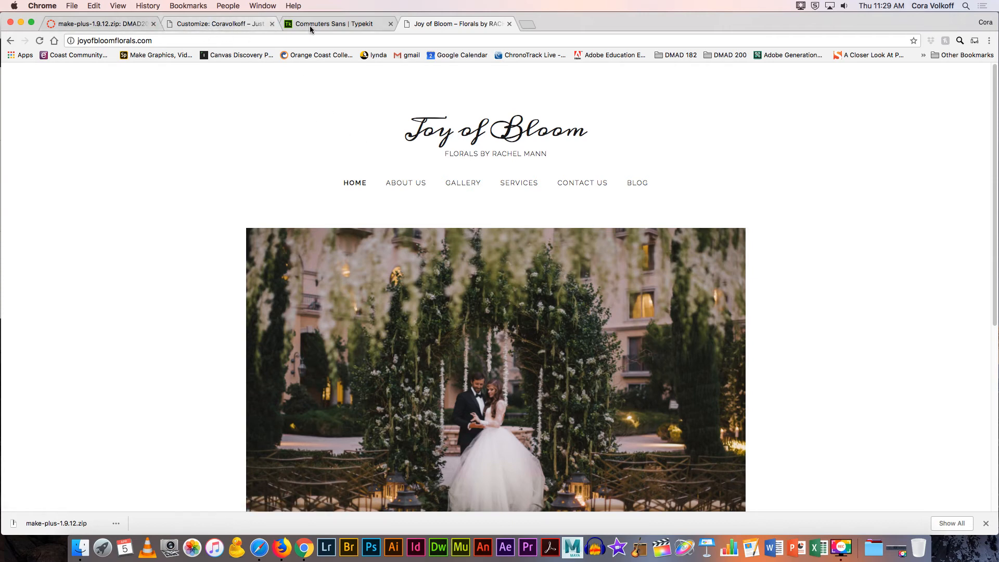
Step: Set the header layout to Navigation Below (Primary) and make the Site Header sticky
{"action": "left_click", "coordinate": [235, 25]}
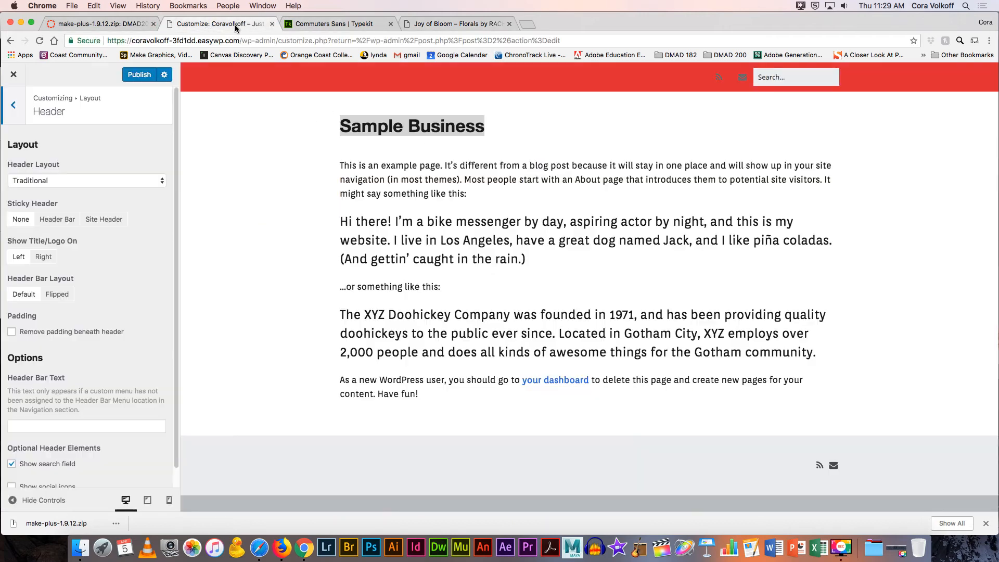
{"action": "left_click", "coordinate": [97, 181]}
{"action": "left_click", "coordinate": [98, 190]}
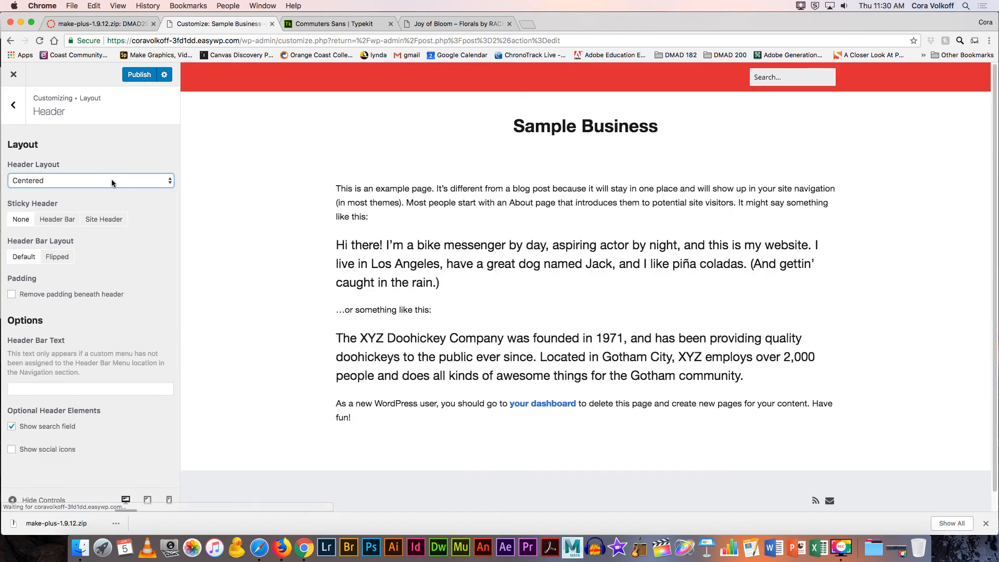
{"action": "left_click", "coordinate": [111, 180]}
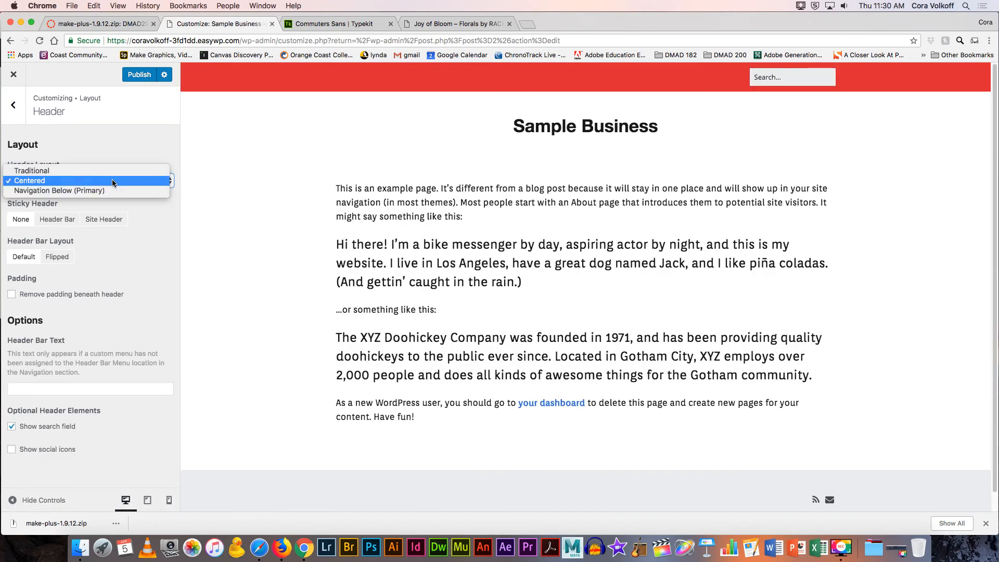
{"action": "left_click", "coordinate": [111, 191]}
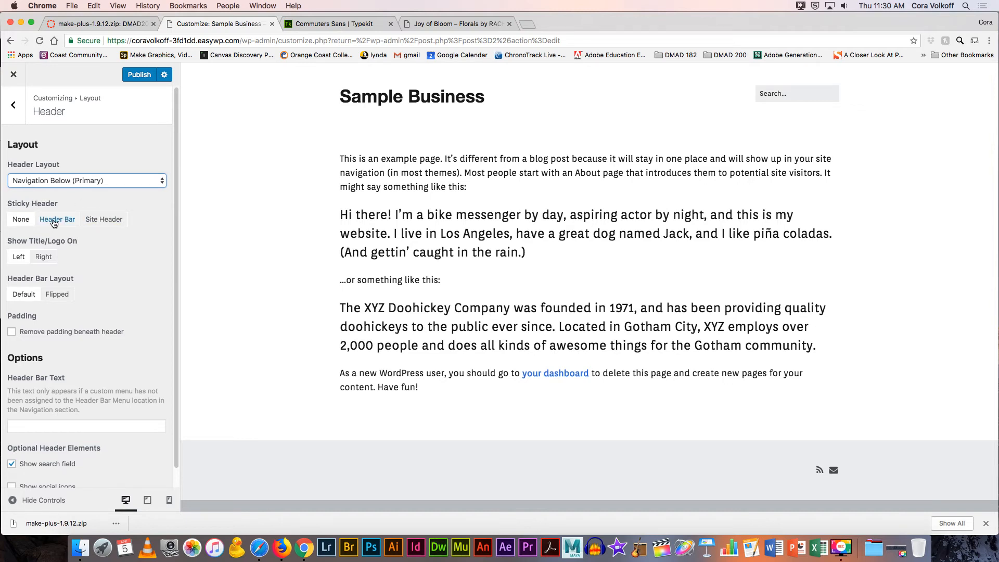
{"action": "left_click", "coordinate": [103, 221]}
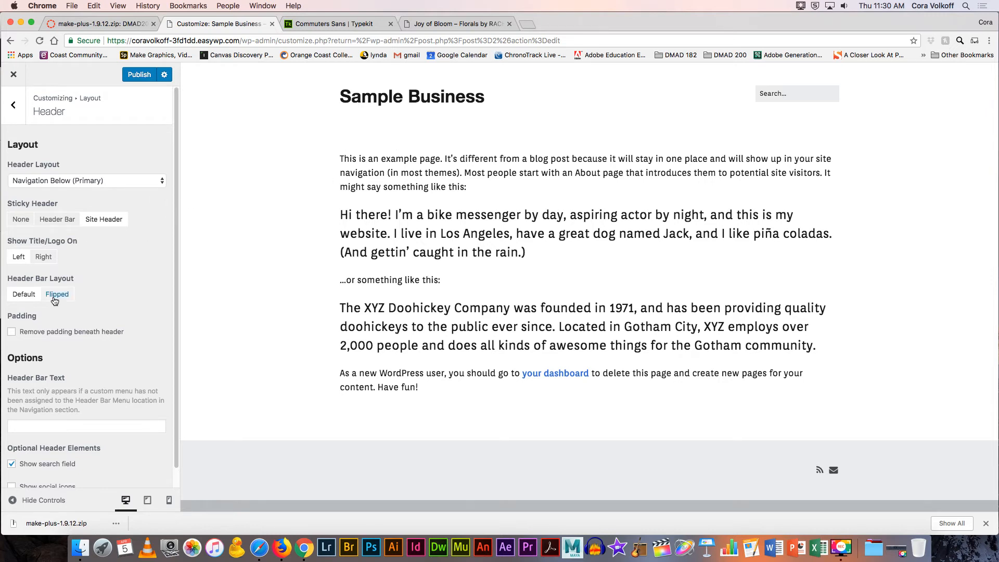
Step: Leave the header social icons off and hide the header search field
{"action": "scroll", "coordinate": [137, 177], "scroll_direction": "down", "scroll_amount": 1}
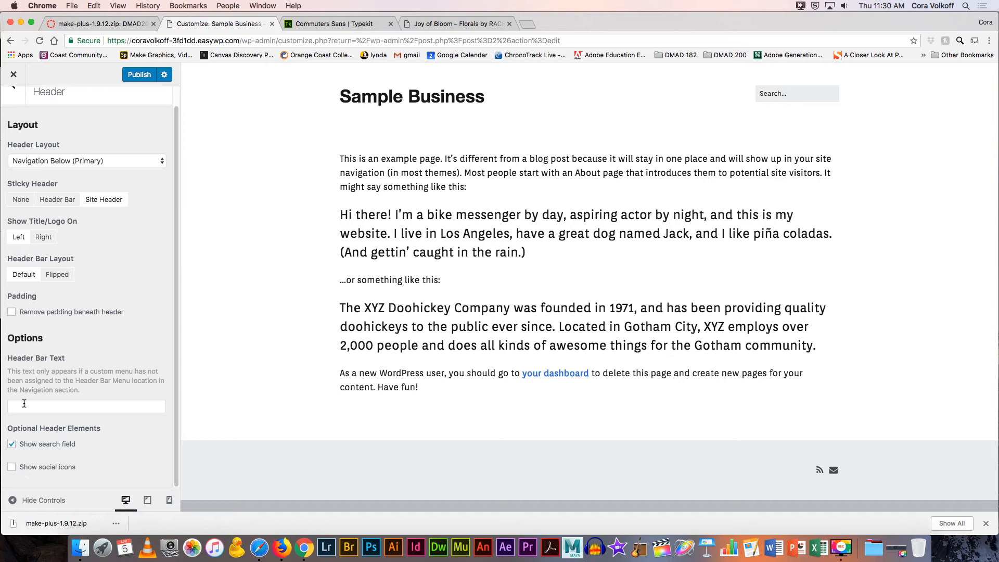
{"action": "left_click", "coordinate": [12, 467]}
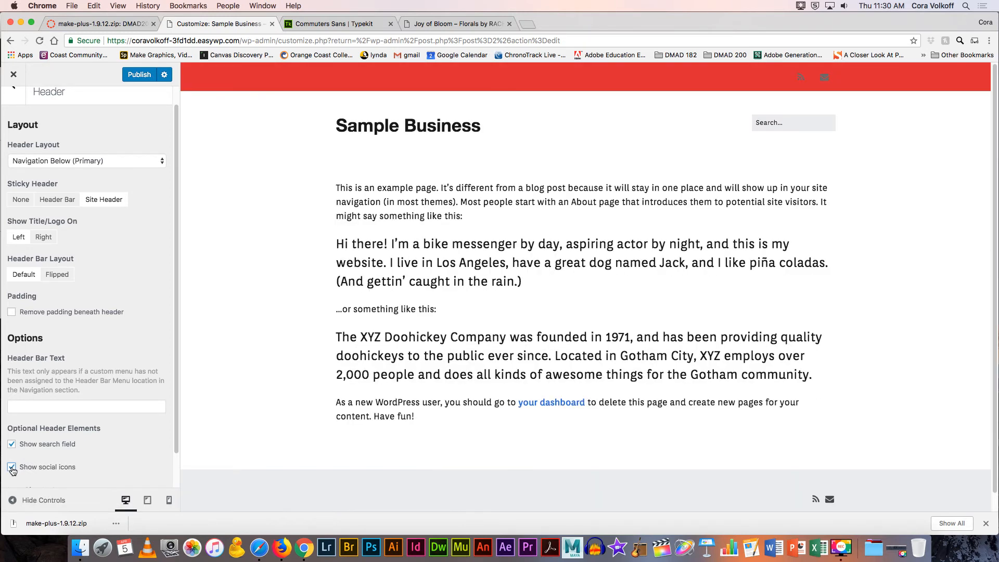
{"action": "left_click", "coordinate": [11, 467]}
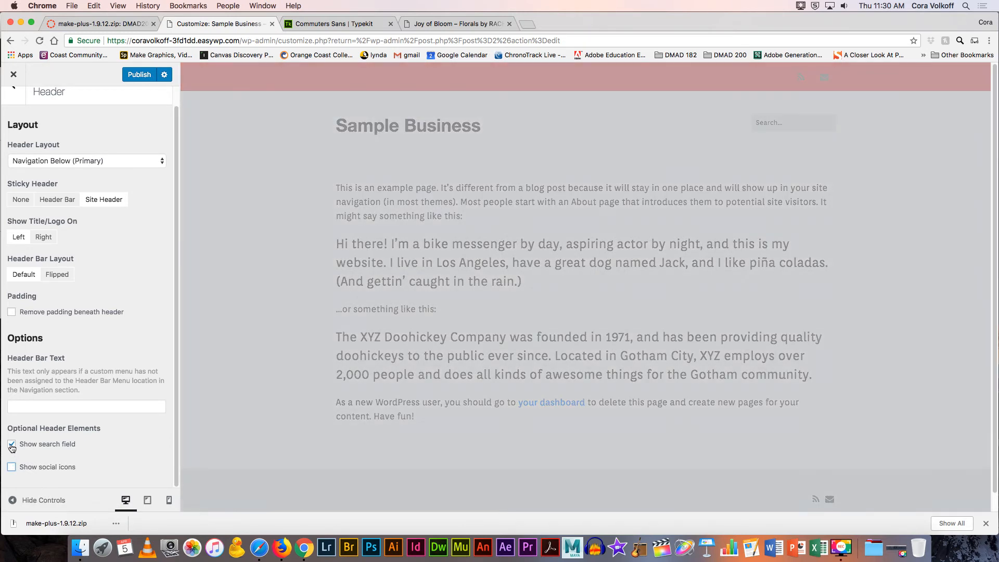
{"action": "left_click", "coordinate": [11, 444]}
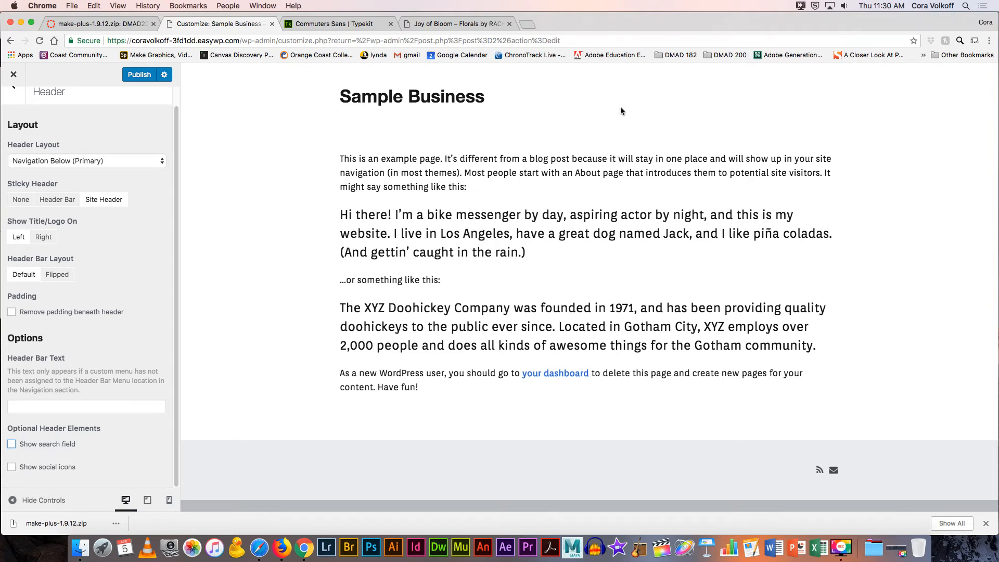
{"action": "scroll", "coordinate": [107, 151], "scroll_direction": "up", "scroll_amount": 1}
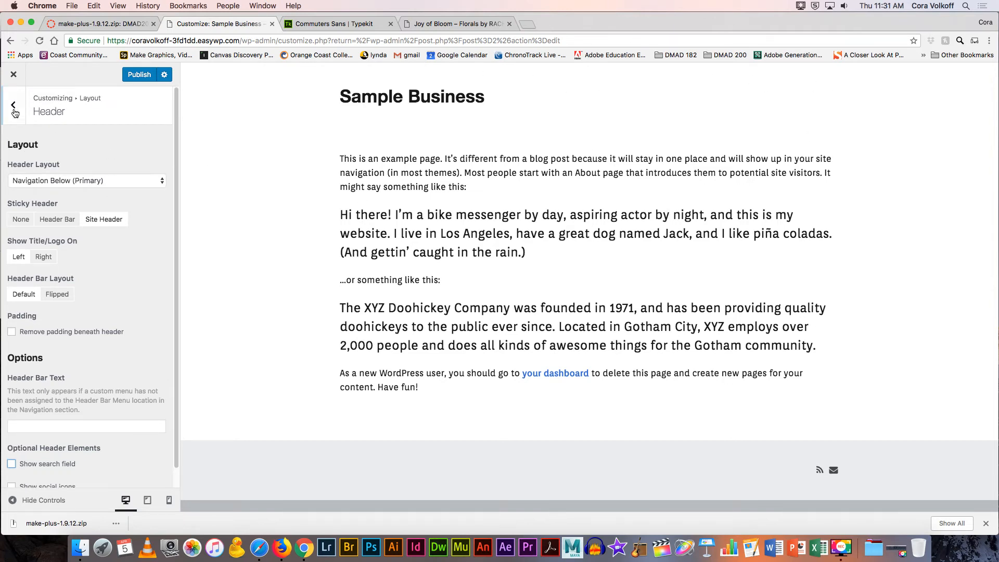
{"action": "left_click", "coordinate": [13, 107]}
Step: Set the footer to one widget area with social icons shown, and type 'Copyright' as the footer text
{"action": "left_click", "coordinate": [47, 191]}
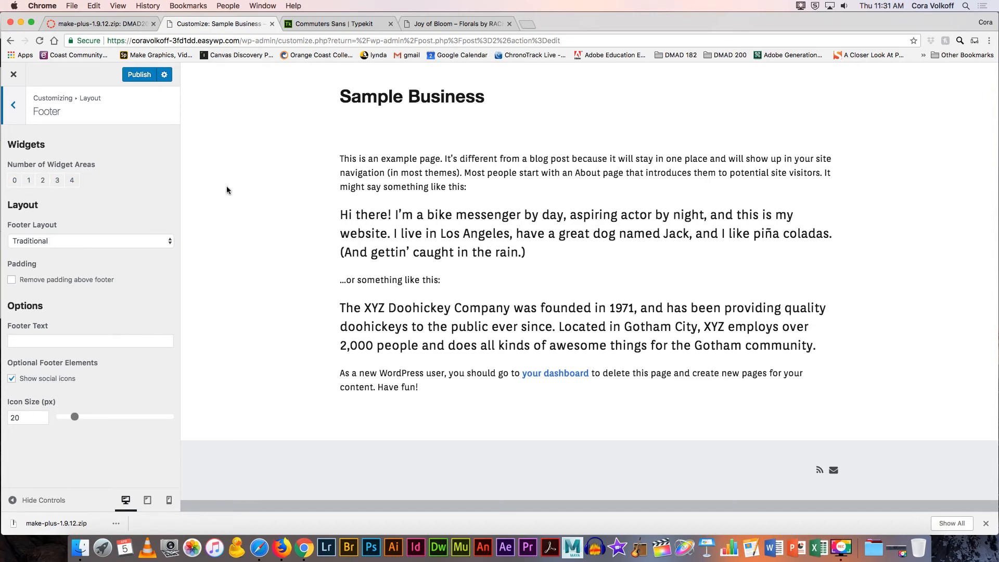
{"action": "left_click", "coordinate": [57, 180]}
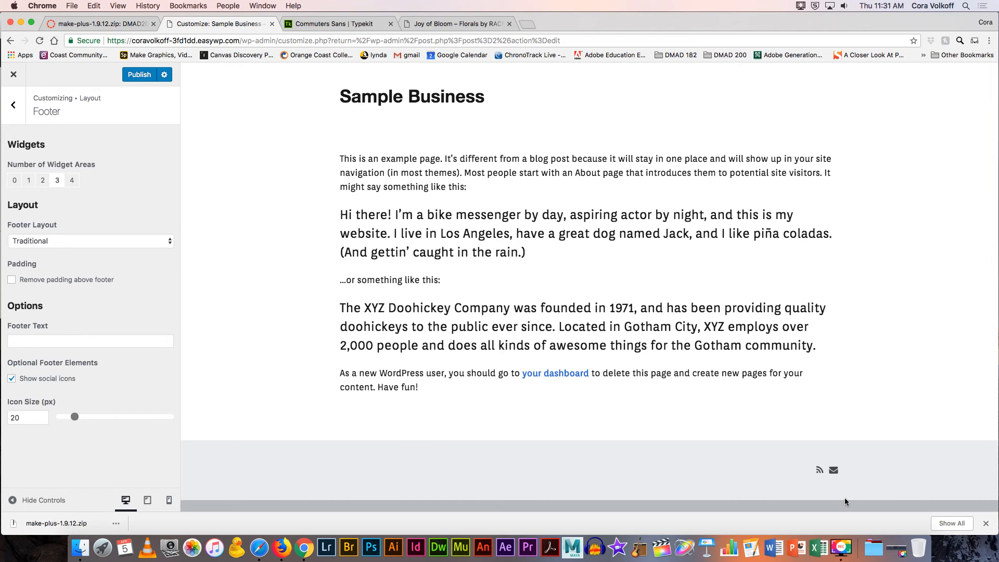
{"action": "left_click", "coordinate": [28, 180]}
{"action": "left_click", "coordinate": [12, 379]}
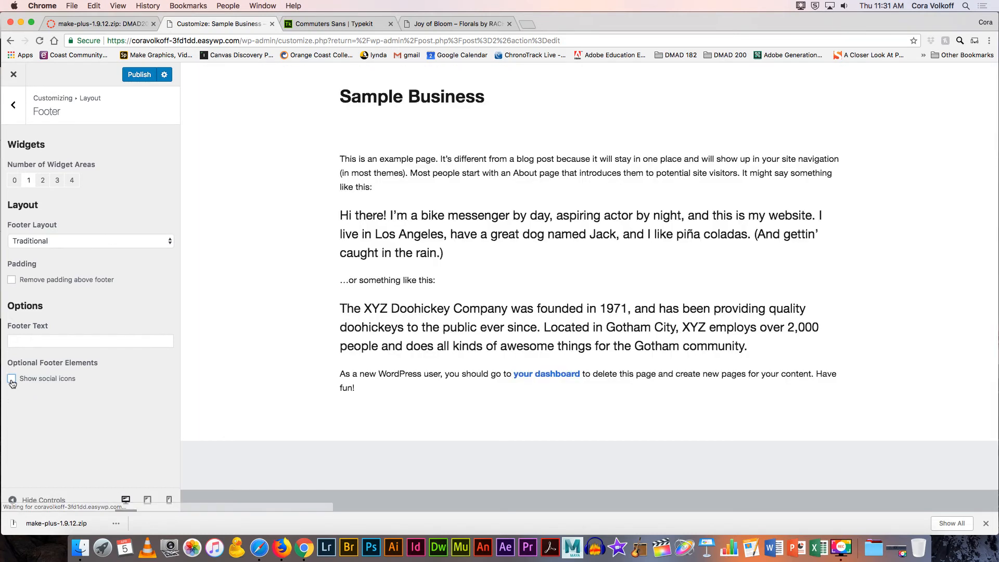
{"action": "left_click", "coordinate": [12, 383]}
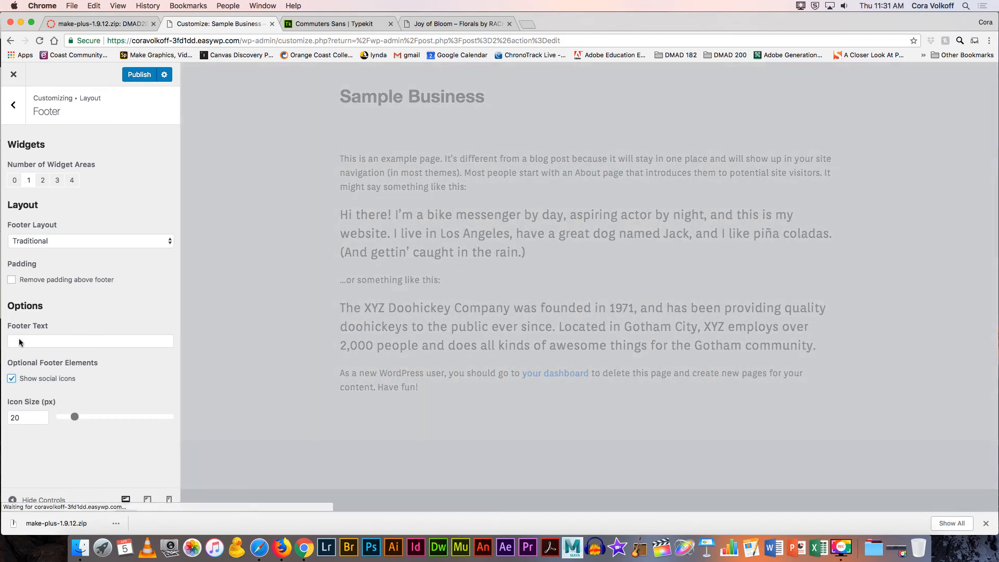
{"action": "left_click", "coordinate": [48, 342]}
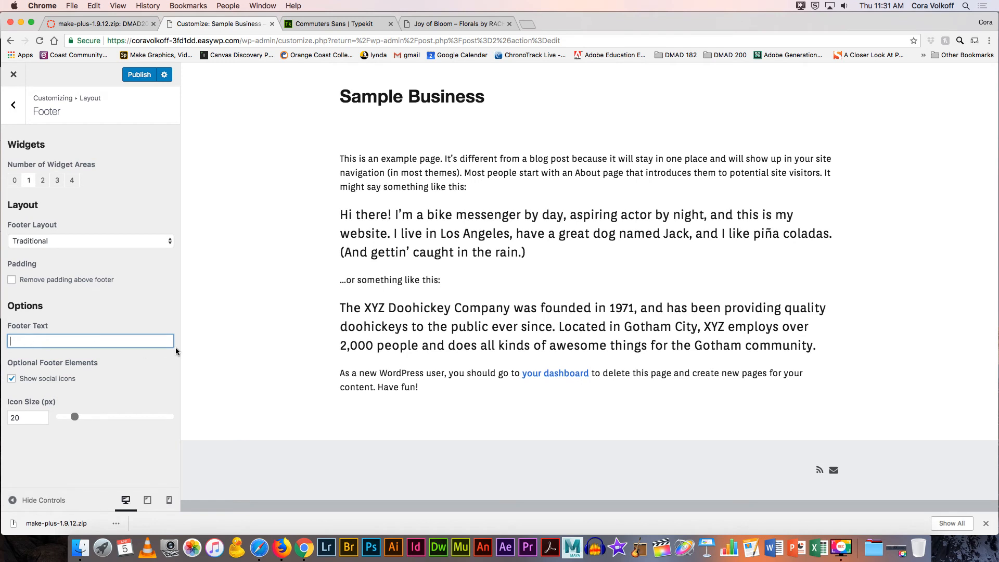
{"action": "type", "text": "Copyright"}
Step: Copy the © symbol from a Google search and paste it after 'Copyright' in the footer text
{"action": "left_click", "coordinate": [524, 23]}
{"action": "type", "text": "copyright symbol"}
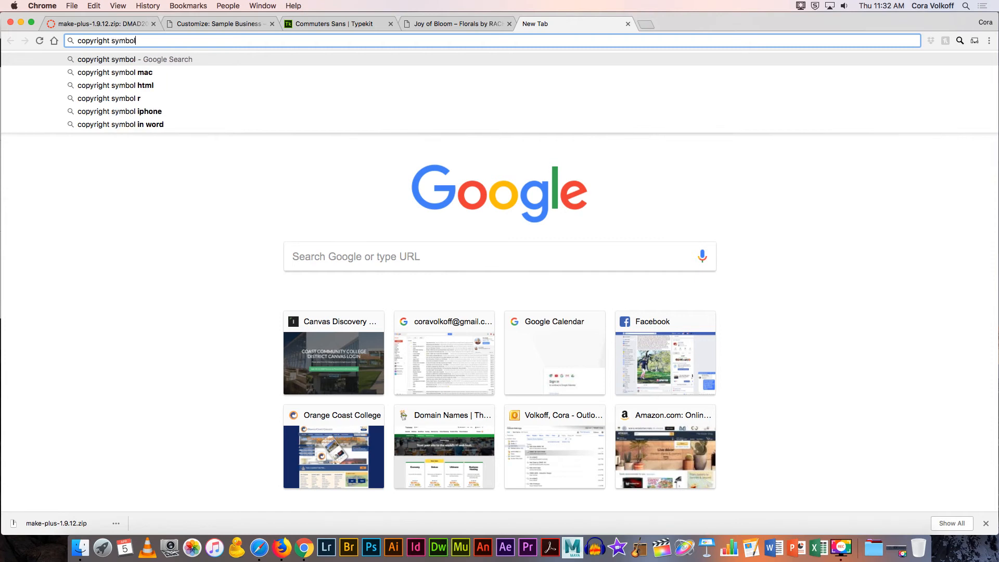
{"action": "key", "text": "Return"}
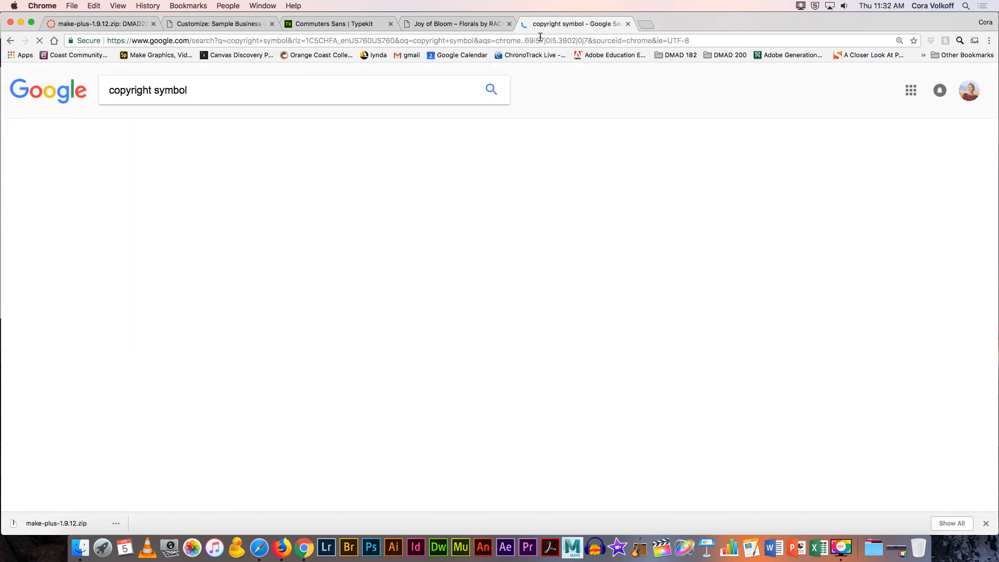
{"action": "double_click", "coordinate": [131, 193]}
{"action": "key", "text": "super+c"}
{"action": "left_click", "coordinate": [216, 24]}
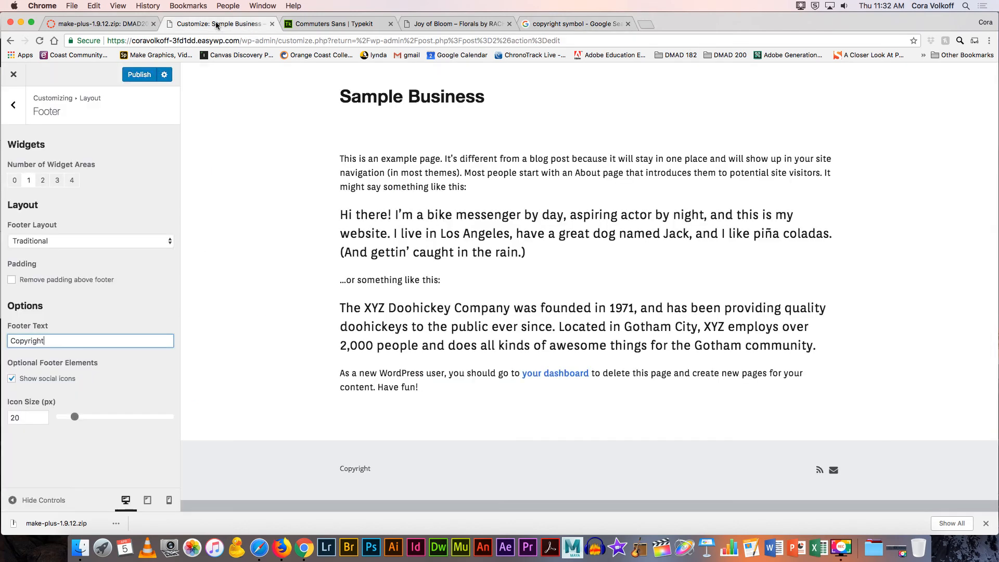
{"action": "key", "text": "super+v"}
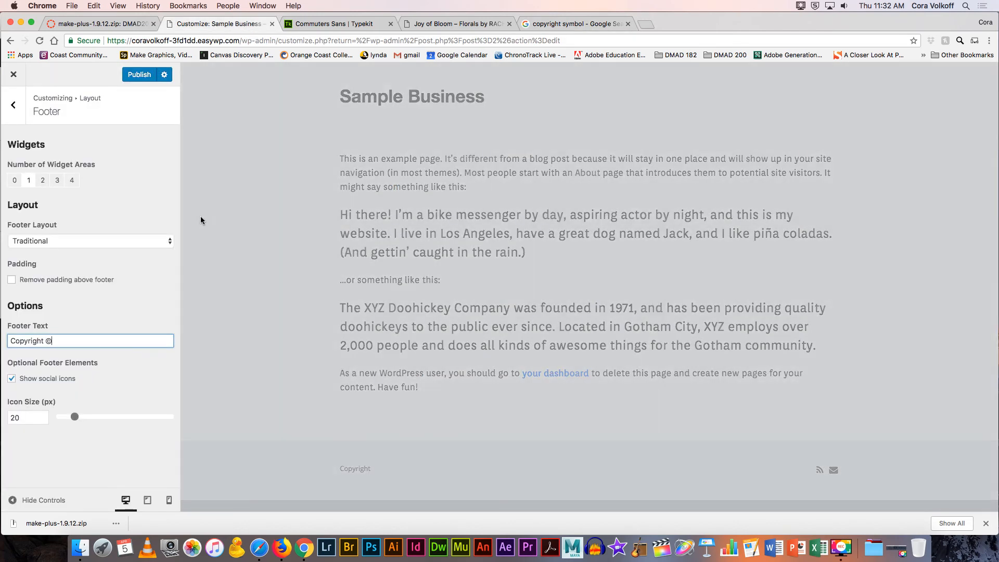
Step: Add 'Sample Business 2018' to the footer text, correcting the 'Buisness' typo
{"action": "type", "text": "Sample Buisness "}
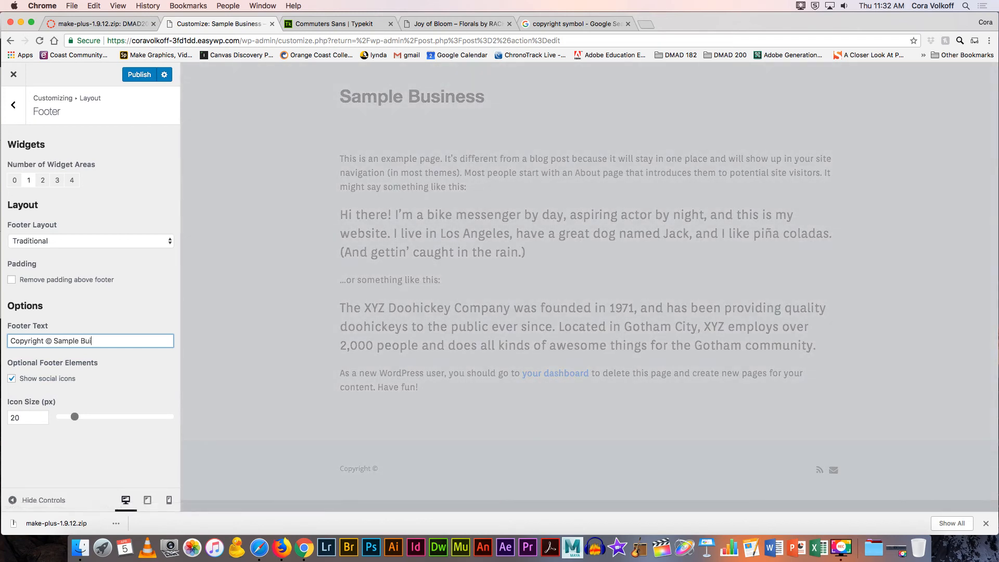
{"action": "type", "text": "2018"}
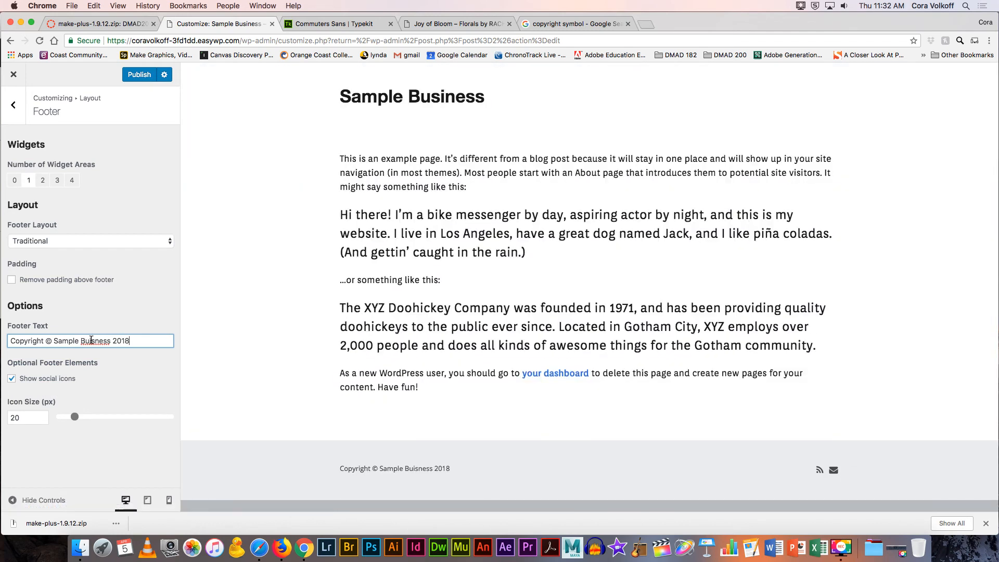
{"action": "double_click", "coordinate": [91, 340]}
{"action": "type", "text": "Business"}
Step: Set the footer layout to Centered
{"action": "left_click", "coordinate": [85, 240]}
{"action": "left_click", "coordinate": [83, 251]}
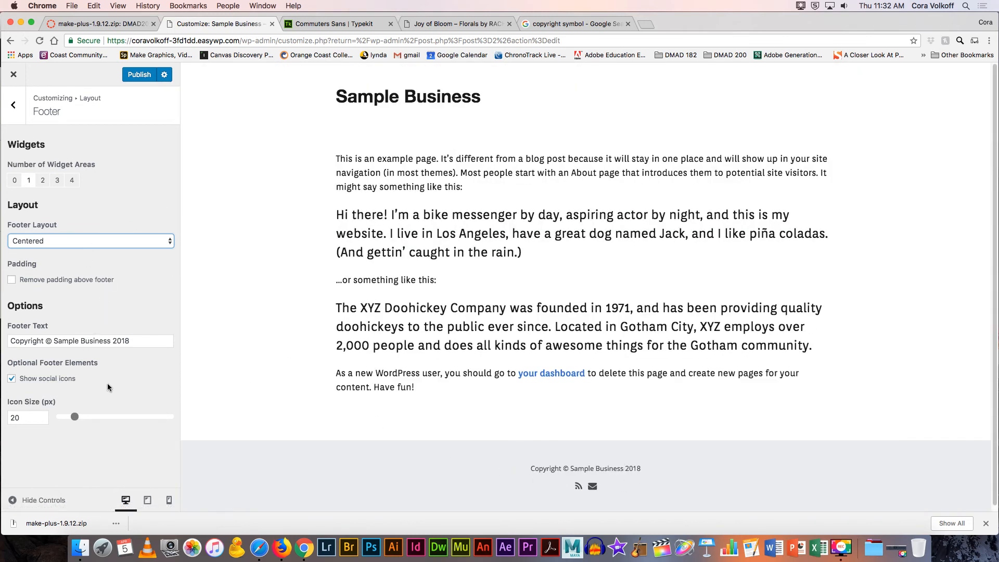
{"action": "left_click", "coordinate": [13, 104]}
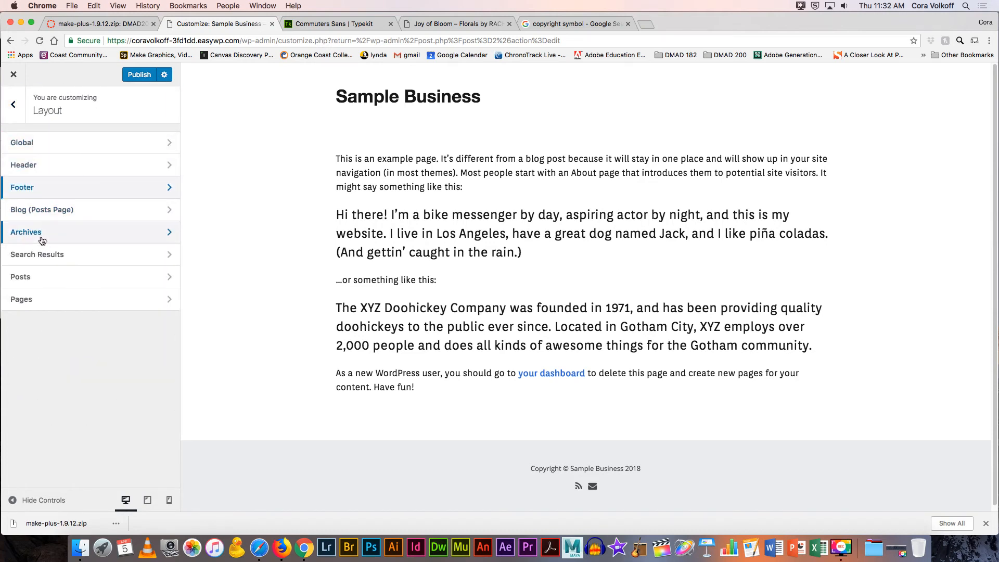
Step: Open the Posts layout settings and scroll through the post date and author options
{"action": "left_click", "coordinate": [32, 276]}
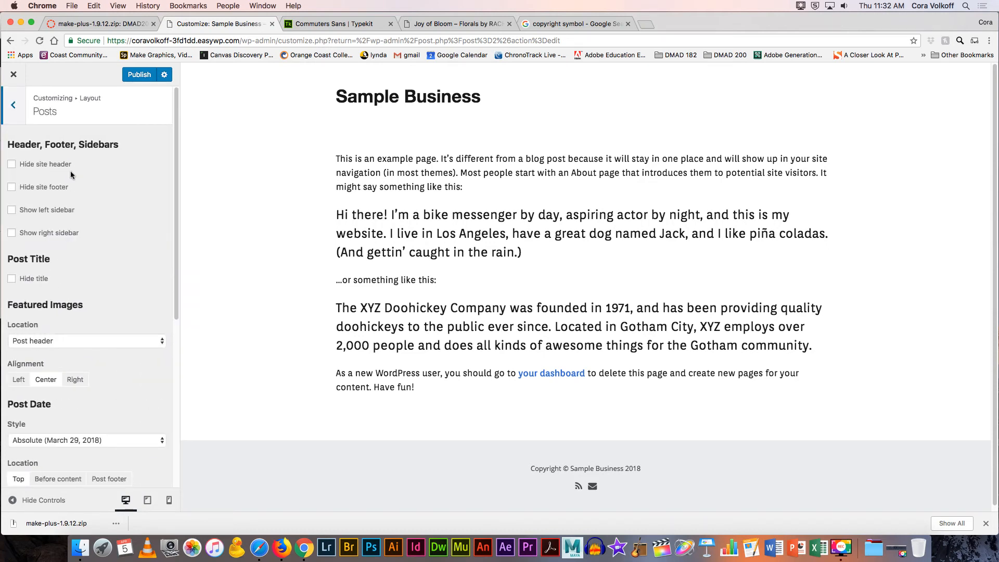
{"action": "scroll", "coordinate": [80, 192], "scroll_direction": "down", "scroll_amount": 6}
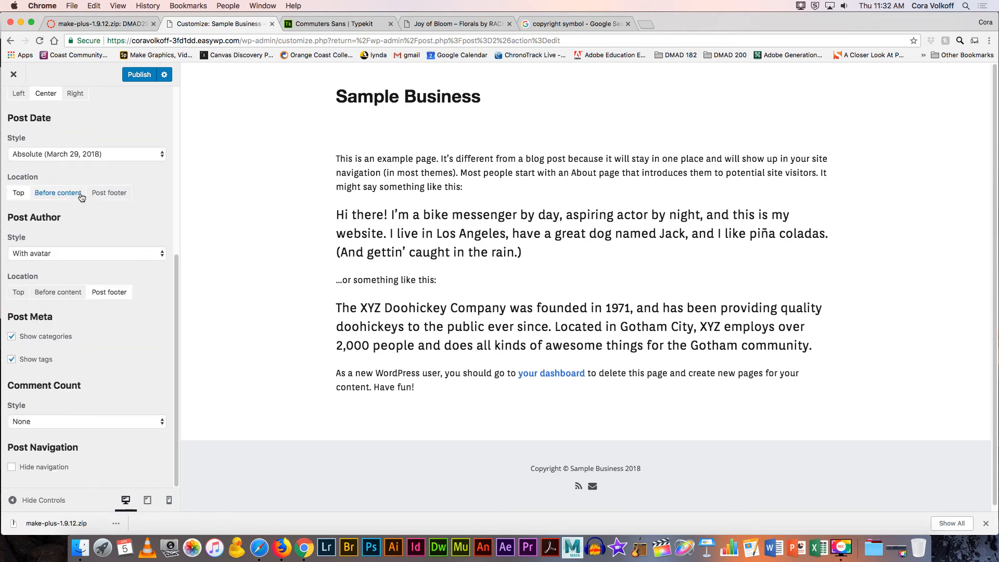
{"action": "scroll", "coordinate": [81, 197], "scroll_direction": "up", "scroll_amount": 6}
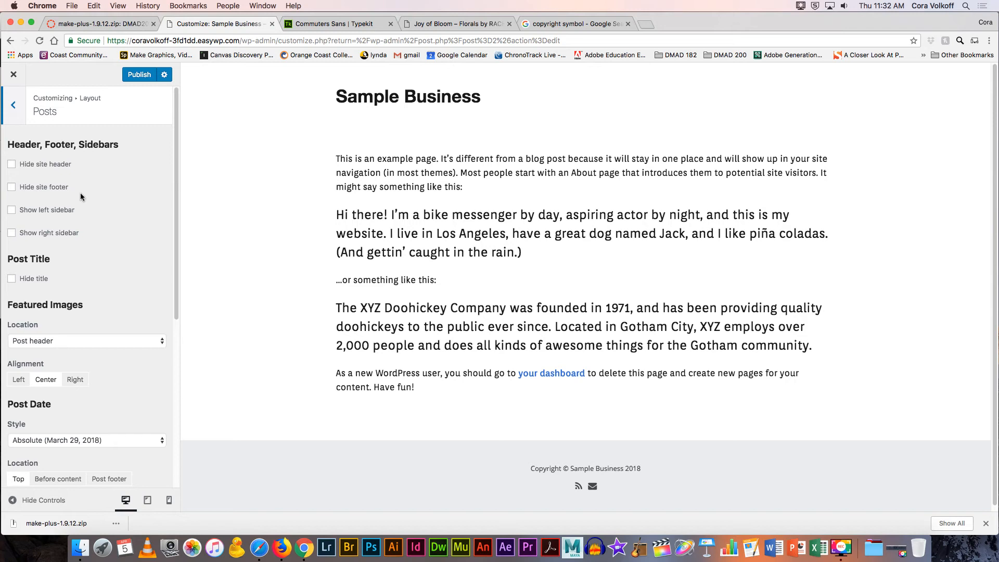
{"action": "scroll", "coordinate": [81, 196], "scroll_direction": "down", "scroll_amount": 6}
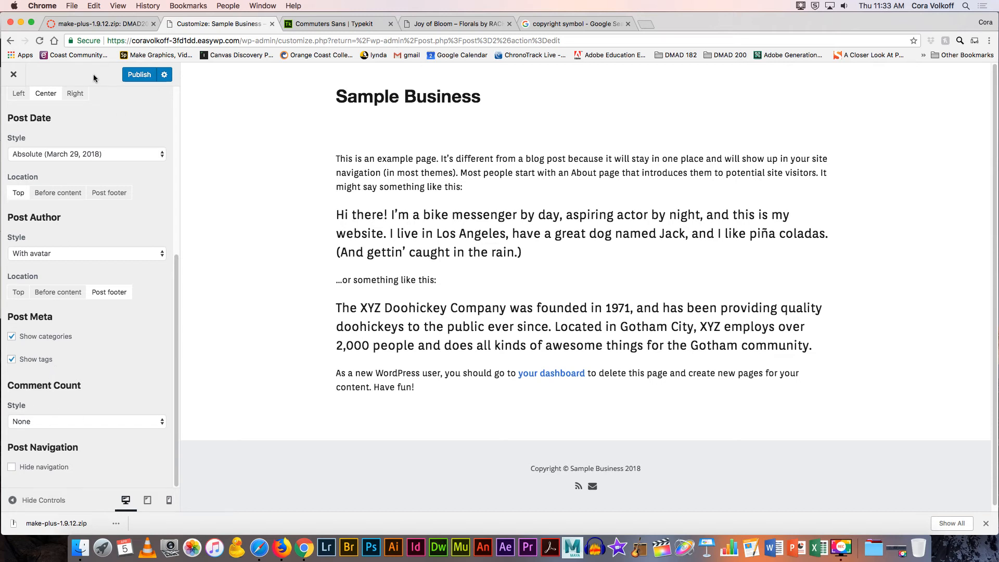
Step: Switch to the Joy of Bloom florist site and open its Gallery page for reference
{"action": "left_click", "coordinate": [452, 23]}
{"action": "left_click", "coordinate": [462, 183]}
Step: Open the Noelle & Todd wedding gallery and scroll through its photos
{"action": "scroll", "coordinate": [464, 191], "scroll_direction": "down", "scroll_amount": 2}
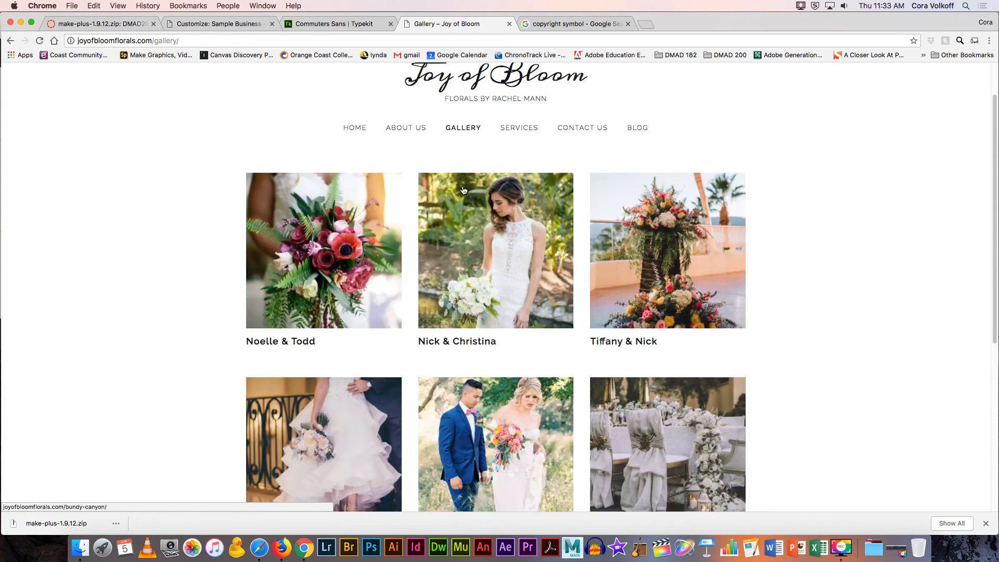
{"action": "left_click", "coordinate": [324, 239]}
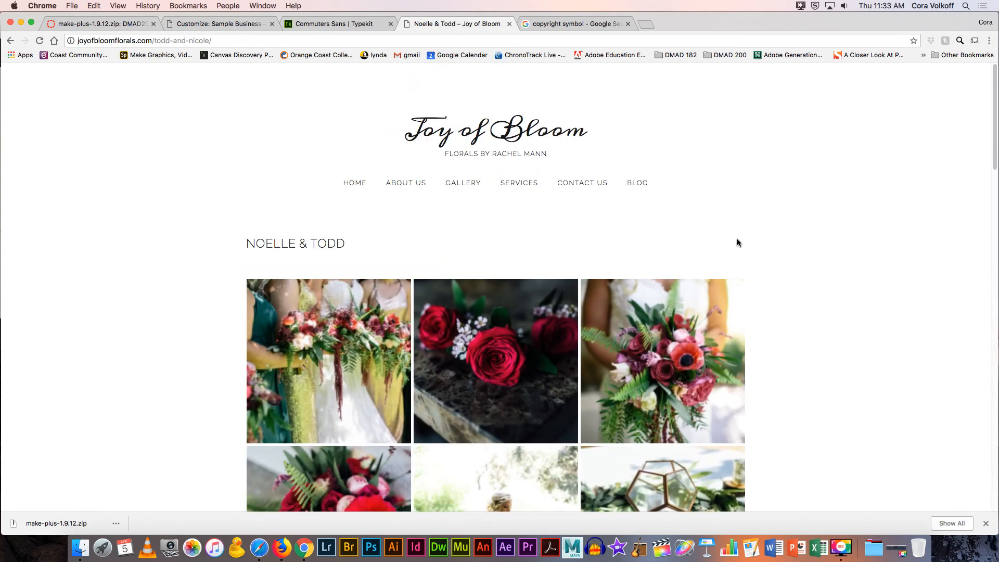
{"action": "scroll", "coordinate": [755, 242], "scroll_direction": "down", "scroll_amount": 15}
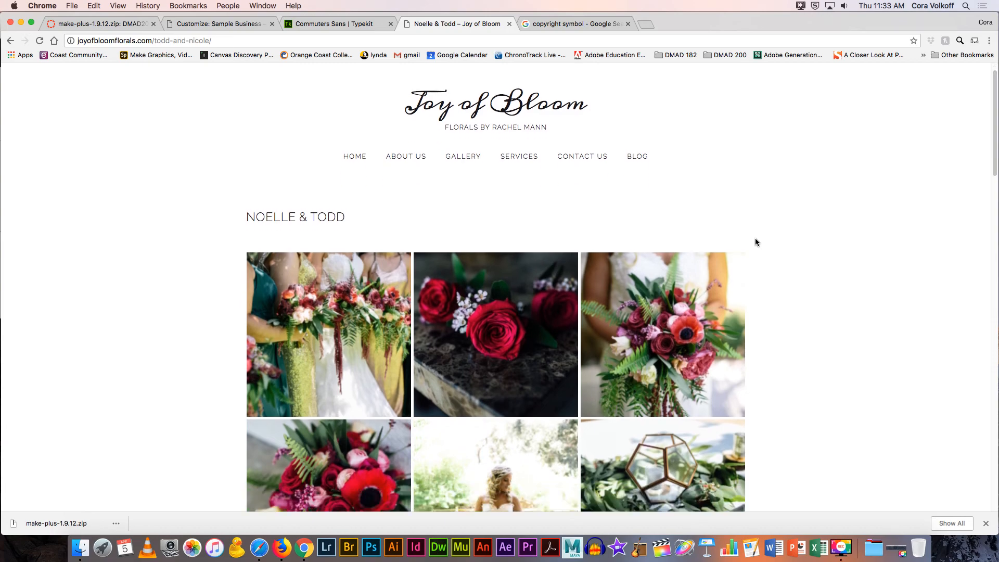
{"action": "scroll", "coordinate": [755, 243], "scroll_direction": "down", "scroll_amount": 6}
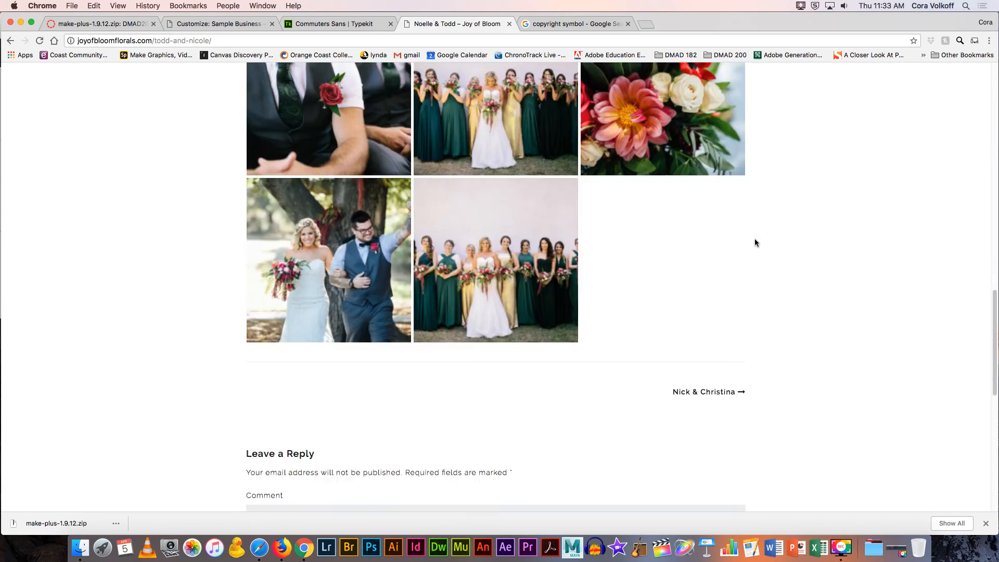
{"action": "scroll", "coordinate": [754, 243], "scroll_direction": "up", "scroll_amount": 3}
{"action": "scroll", "coordinate": [755, 239], "scroll_direction": "up", "scroll_amount": 20}
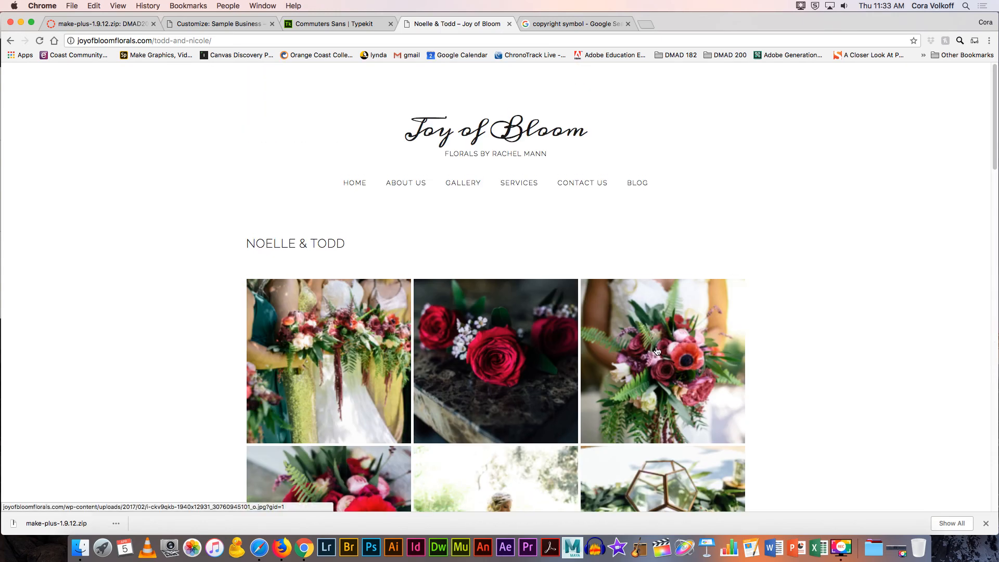
Step: Enlarge the red roses photo, page through the gallery, then return to the WordPress customizer
{"action": "left_click", "coordinate": [515, 357]}
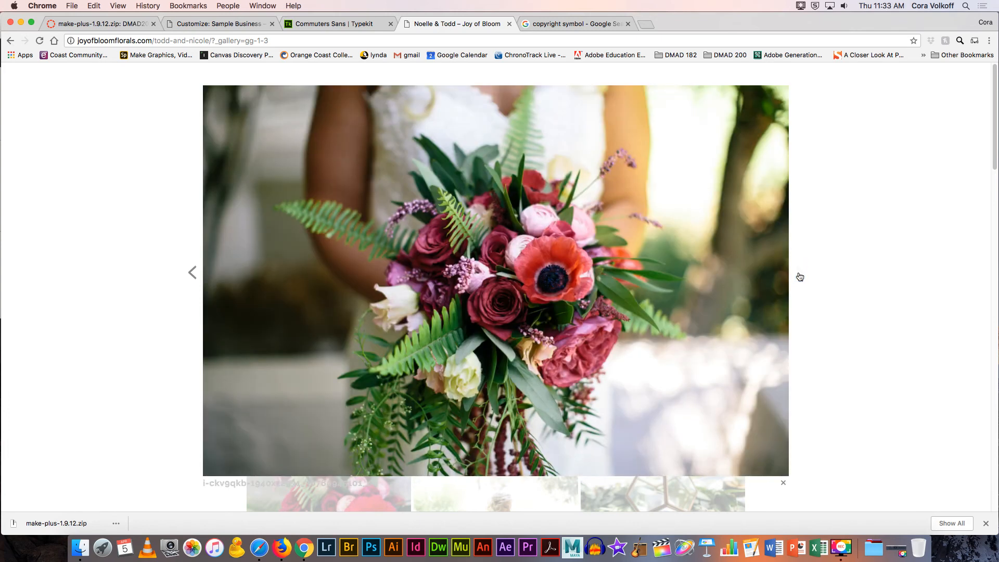
{"action": "left_click", "coordinate": [800, 276]}
{"action": "left_click", "coordinate": [798, 273]}
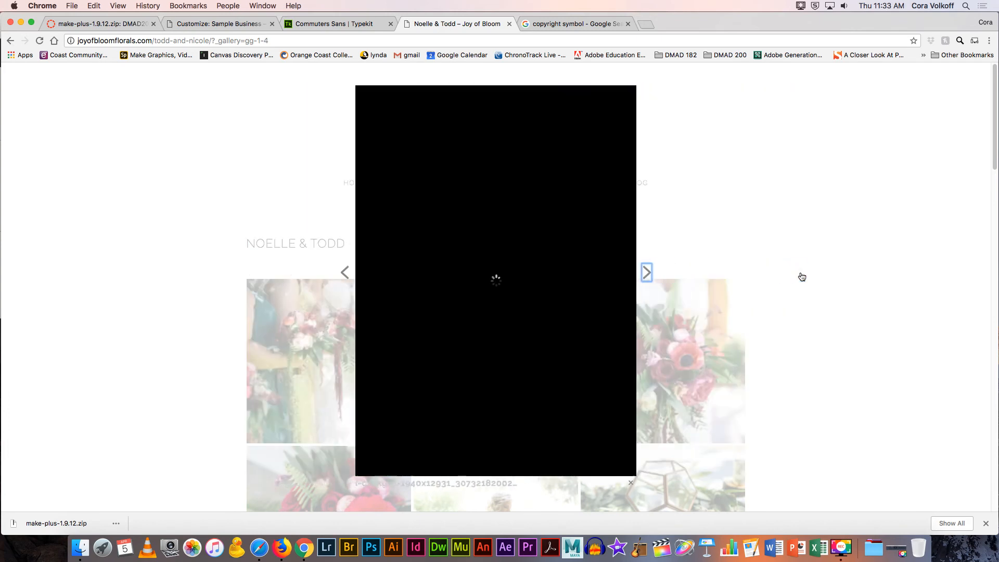
{"action": "left_click", "coordinate": [639, 275]}
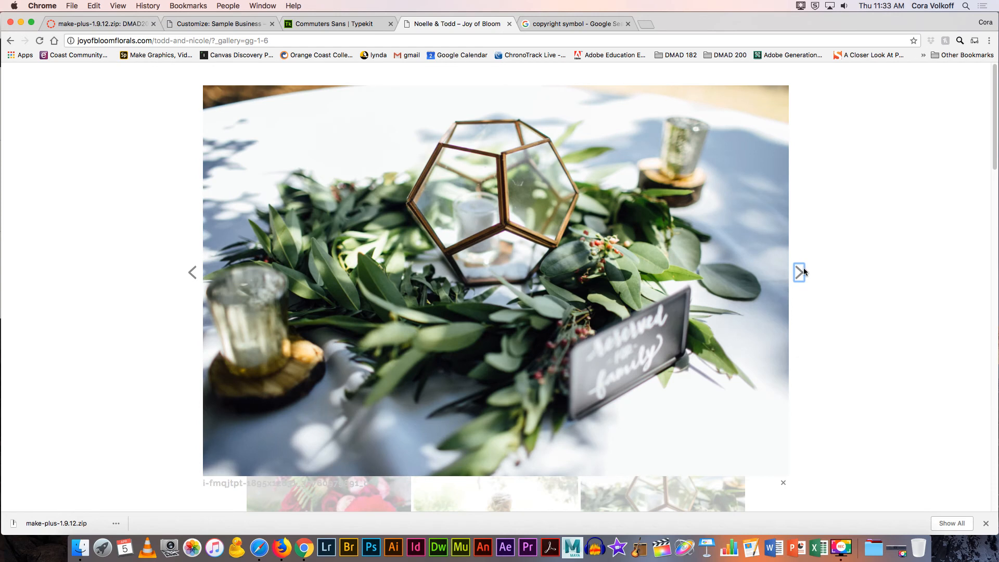
{"action": "left_click", "coordinate": [799, 272]}
{"action": "left_click", "coordinate": [827, 268]}
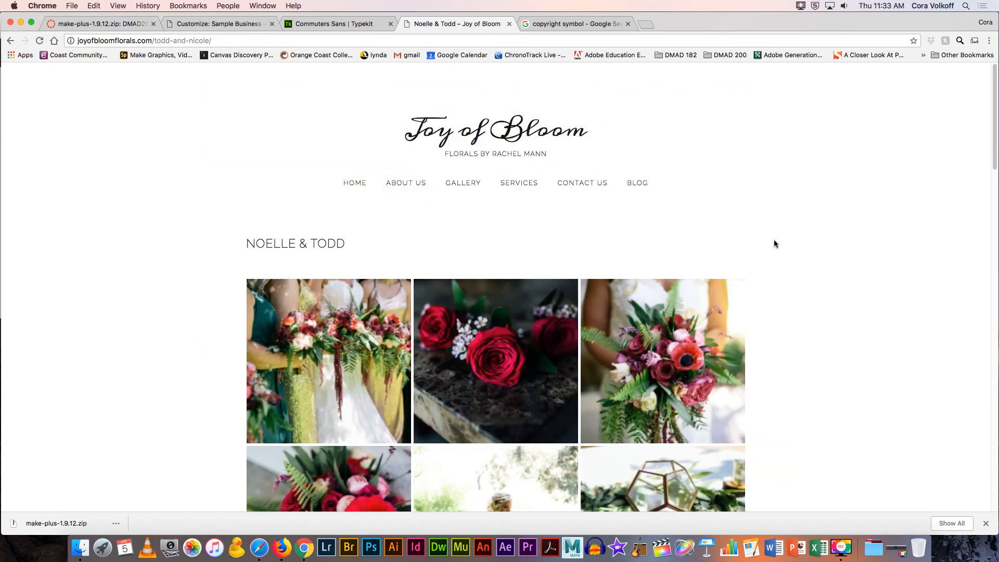
{"action": "scroll", "coordinate": [602, 263], "scroll_direction": "down", "scroll_amount": 2}
{"action": "scroll", "coordinate": [599, 276], "scroll_direction": "down", "scroll_amount": 1}
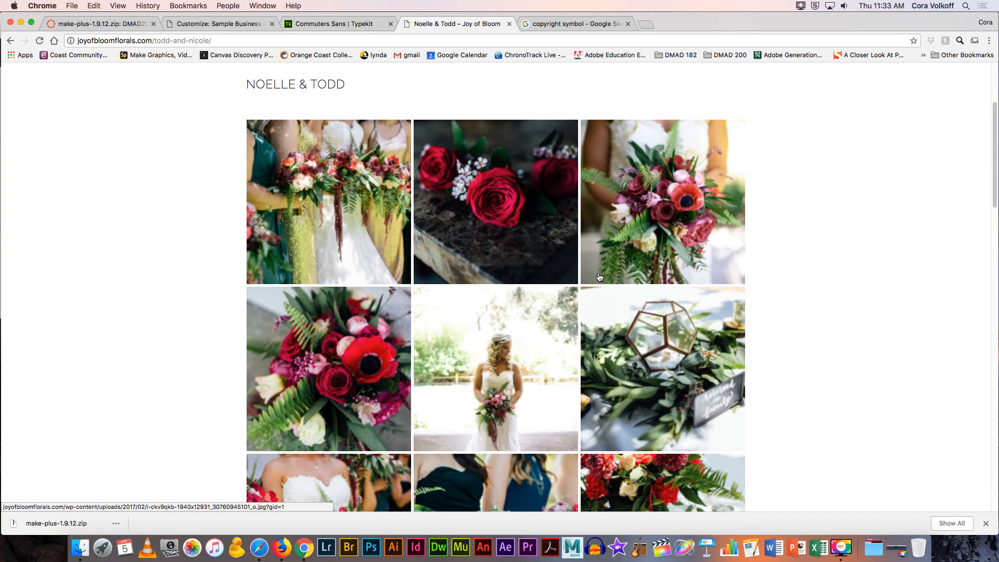
{"action": "scroll", "coordinate": [599, 276], "scroll_direction": "up", "scroll_amount": 3}
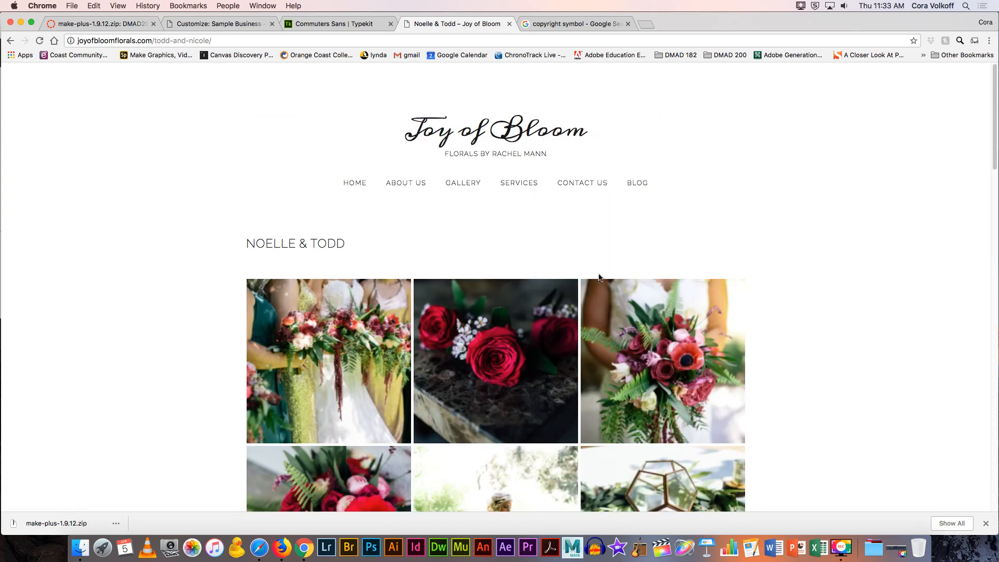
{"action": "left_click", "coordinate": [221, 27]}
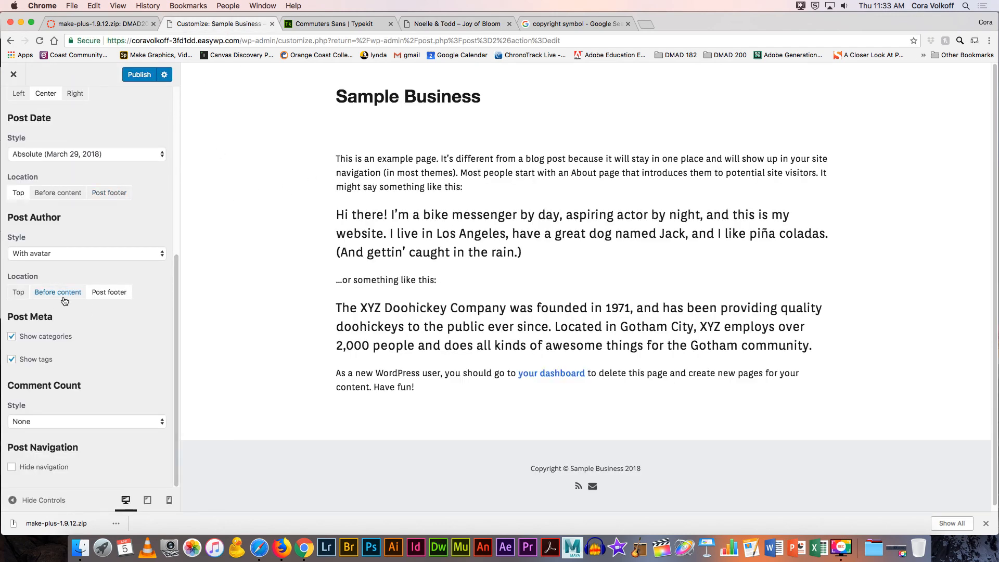
Step: Go back from the Posts layout settings to the customizer's Menus section
{"action": "scroll", "coordinate": [111, 250], "scroll_direction": "up", "scroll_amount": 10}
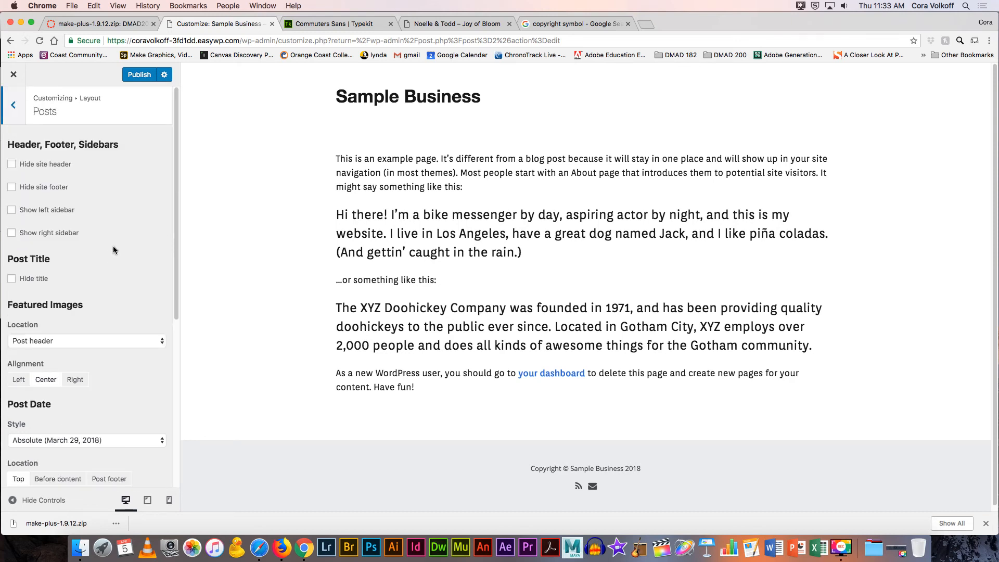
{"action": "left_click", "coordinate": [14, 118]}
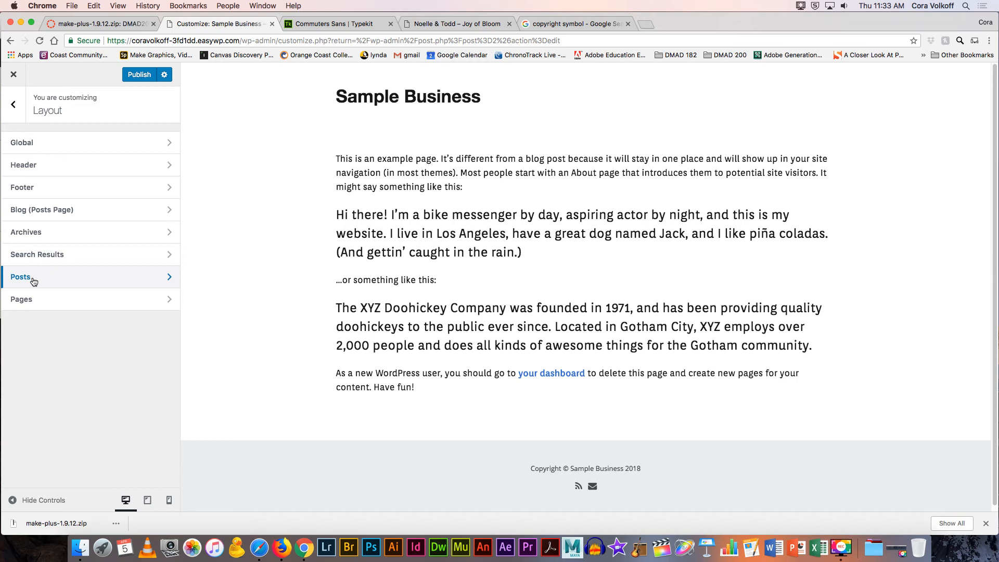
{"action": "left_click", "coordinate": [14, 106]}
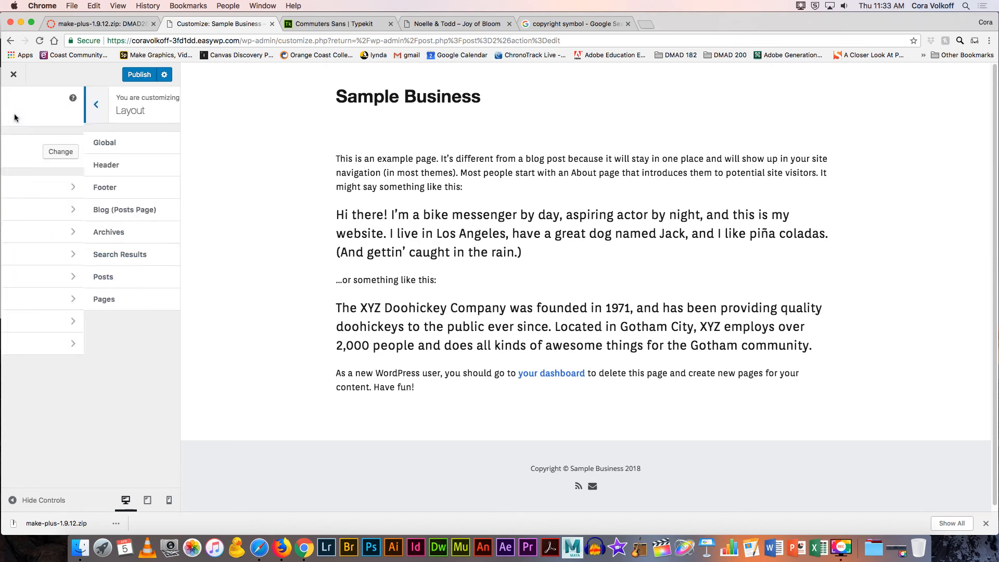
{"action": "left_click", "coordinate": [43, 299]}
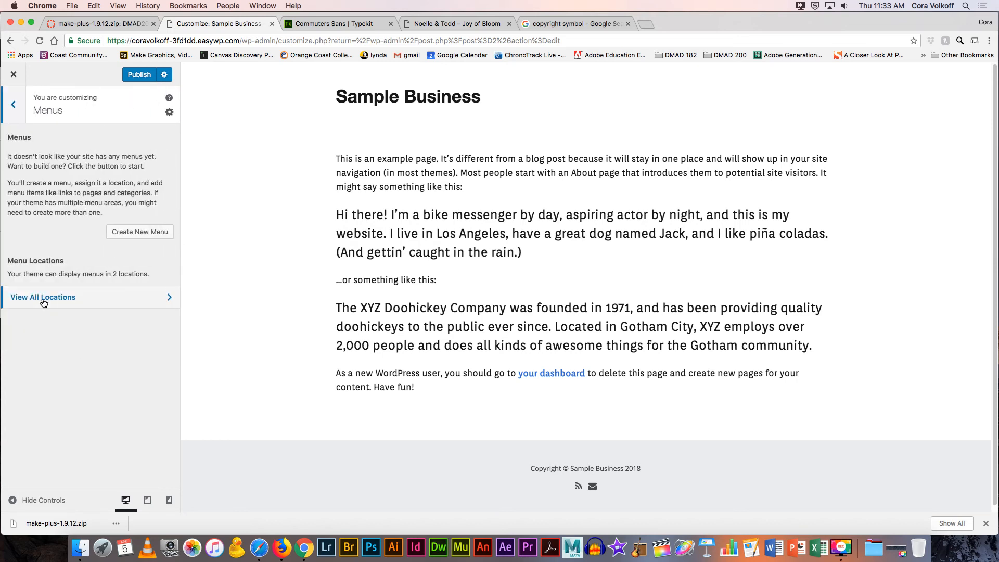
Step: Create a new menu named 'main' and bring up its list of addable items
{"action": "left_click", "coordinate": [130, 234]}
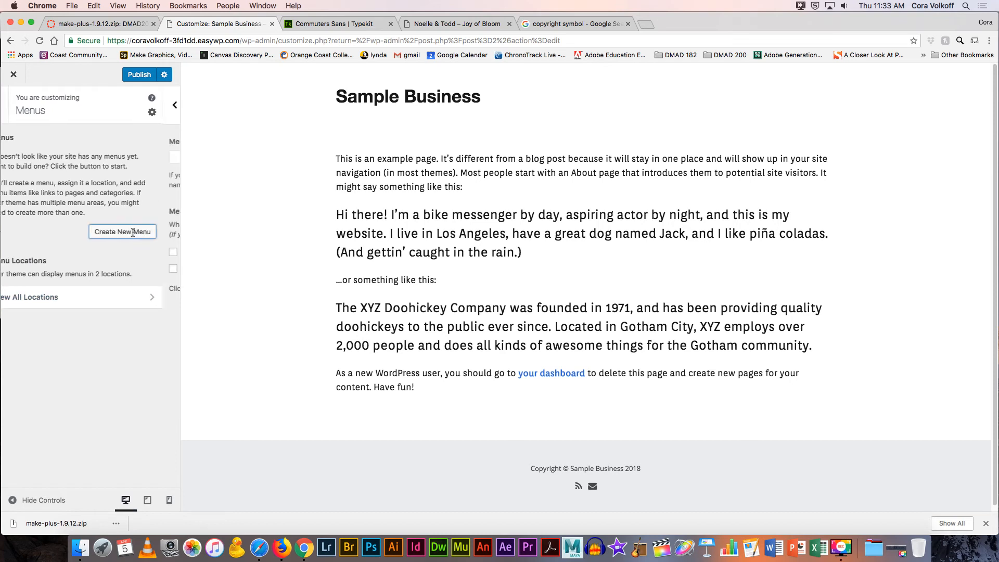
{"action": "left_click", "coordinate": [93, 158]}
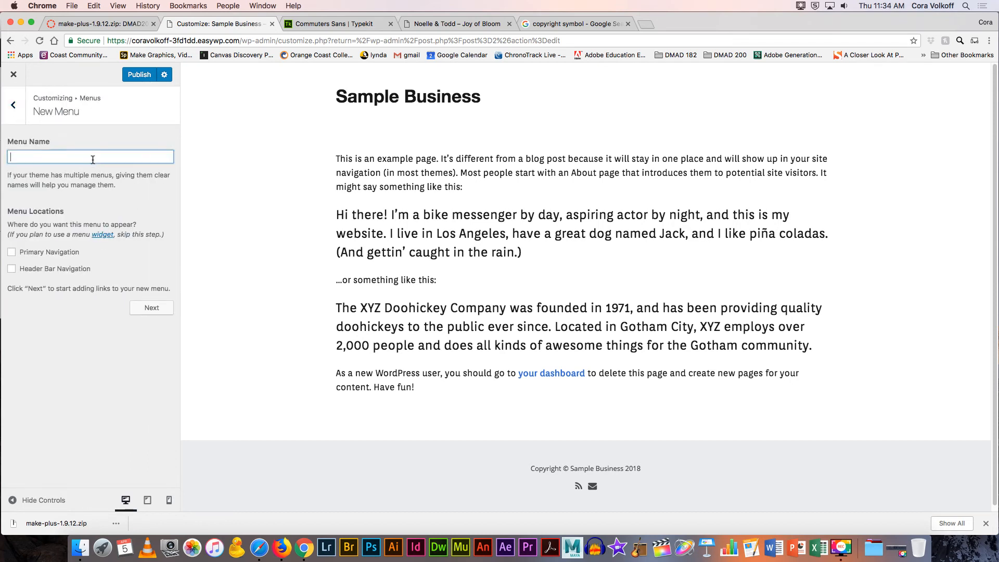
{"action": "type", "text": "main"}
{"action": "left_click", "coordinate": [143, 309]}
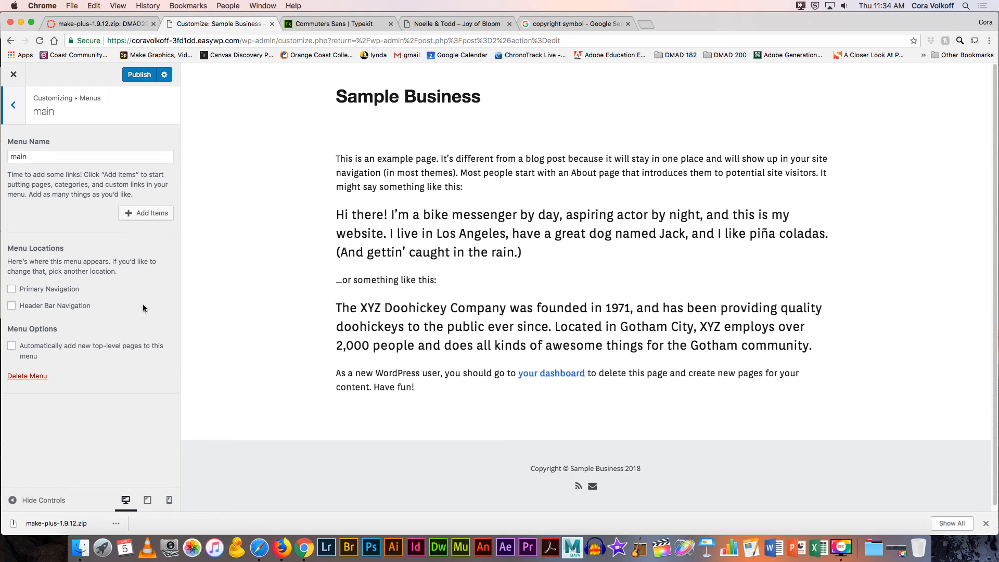
{"action": "left_click", "coordinate": [149, 212]}
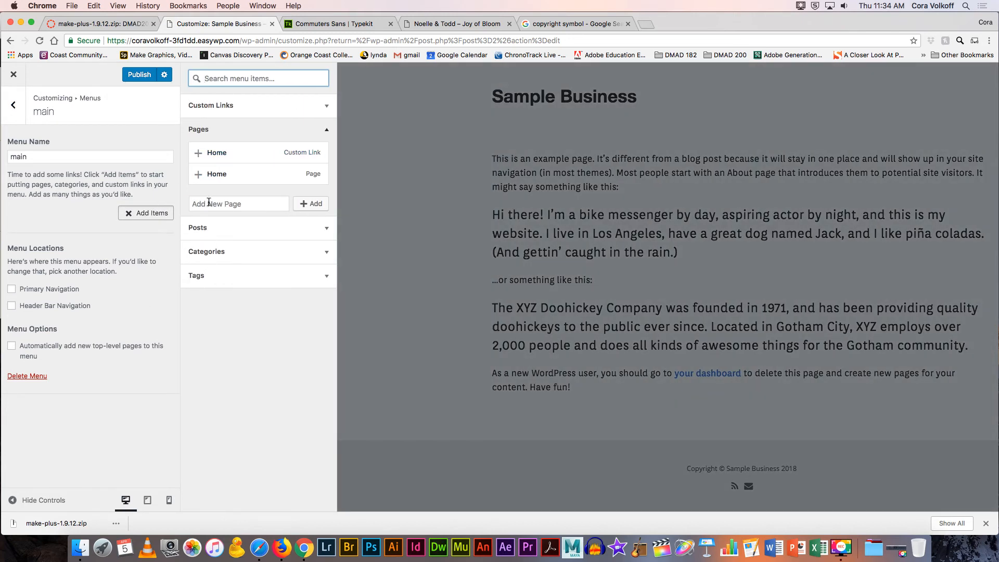
Step: Enter the site's own domain followed by /#about as the custom link URL
{"action": "left_click", "coordinate": [218, 106]}
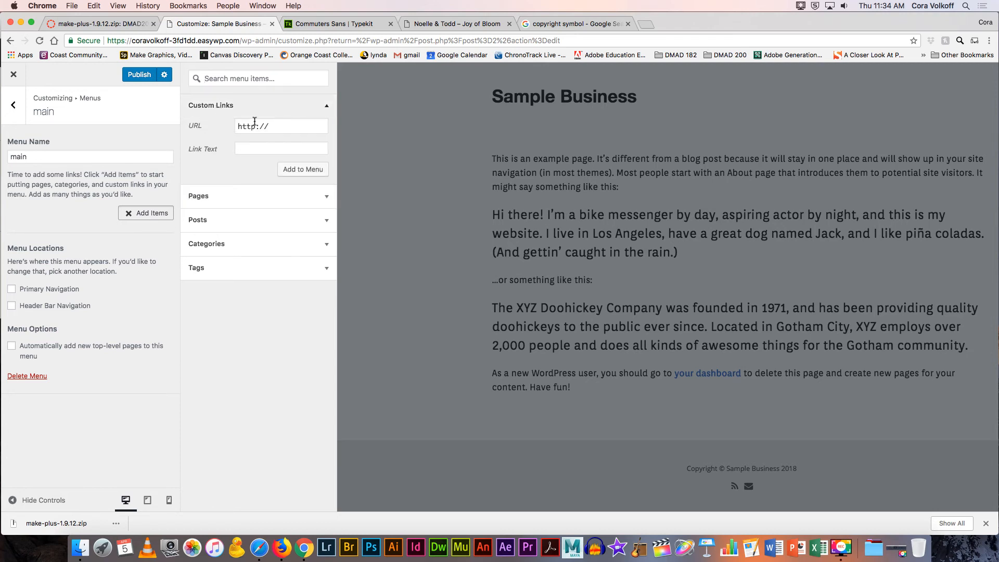
{"action": "left_click", "coordinate": [275, 127]}
{"action": "type", "text": "abo"}
{"action": "left_click_drag", "start_coordinate": [240, 41], "coordinate": [132, 42]}
{"action": "type", "text": "©"}
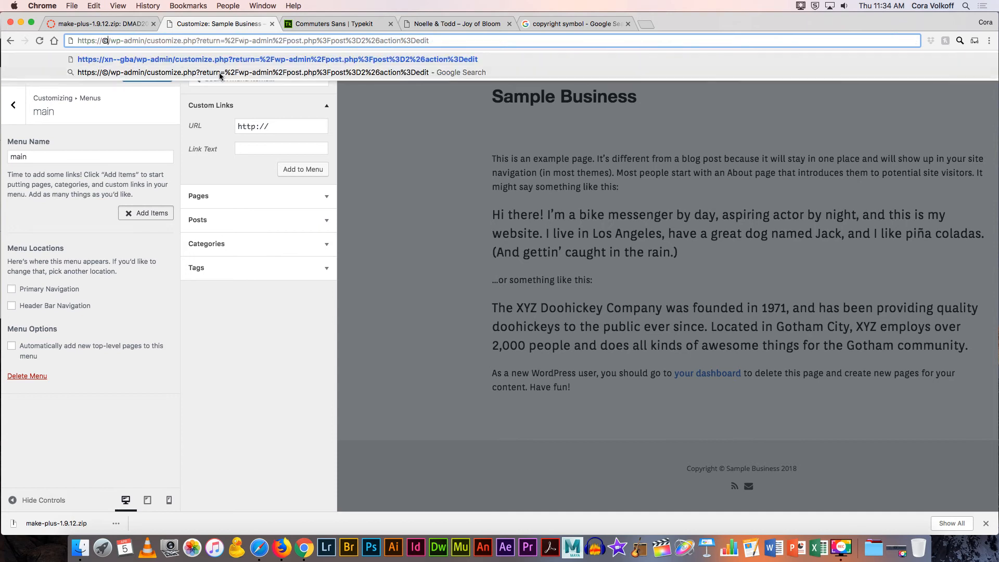
{"action": "left_click", "coordinate": [278, 126]}
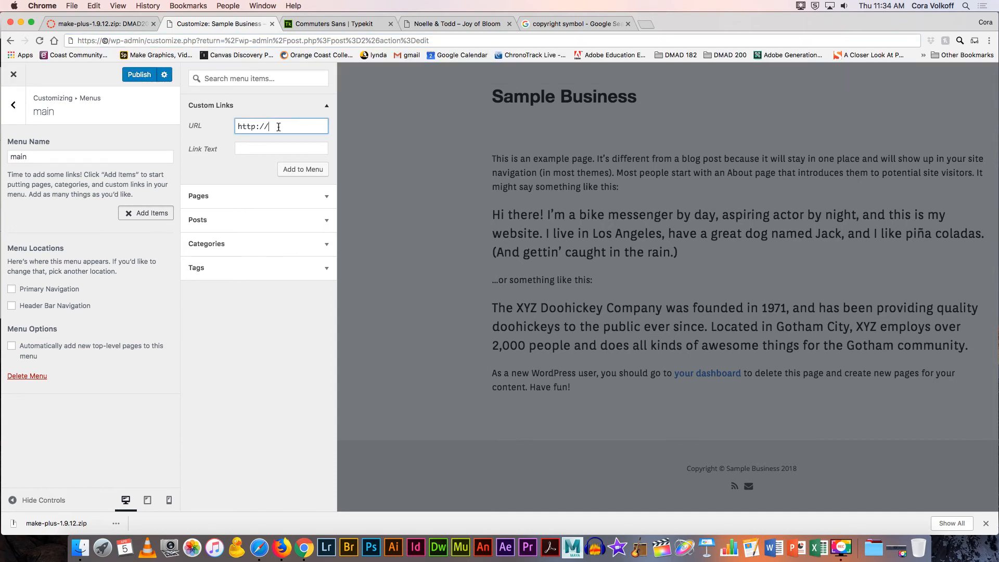
{"action": "key", "text": "super+z"}
{"action": "left_click", "coordinate": [191, 40]}
{"action": "key", "text": "super+z"}
{"action": "key", "text": "super+c"}
{"action": "left_click_drag", "start_coordinate": [287, 127], "coordinate": [226, 123]}
{"action": "key", "text": "super+v"}
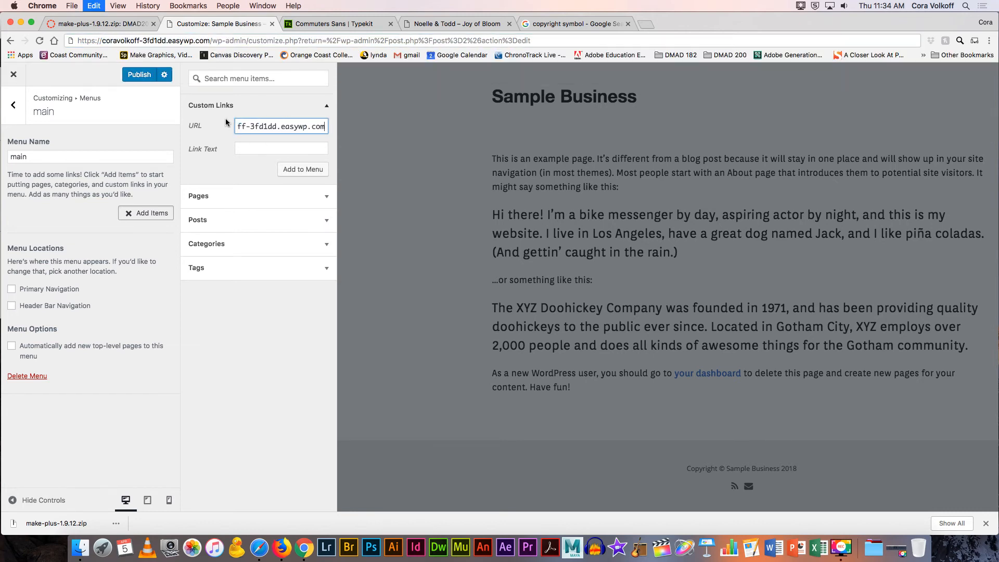
{"action": "type", "text": "/"}
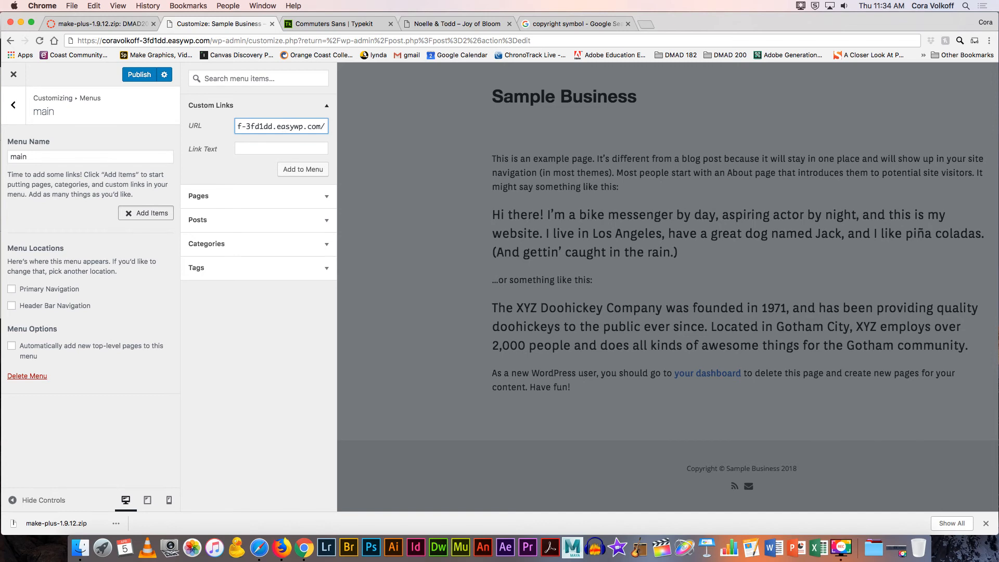
{"action": "type", "text": "#about"}
{"action": "left_click", "coordinate": [295, 172]}
{"action": "left_click", "coordinate": [256, 146]}
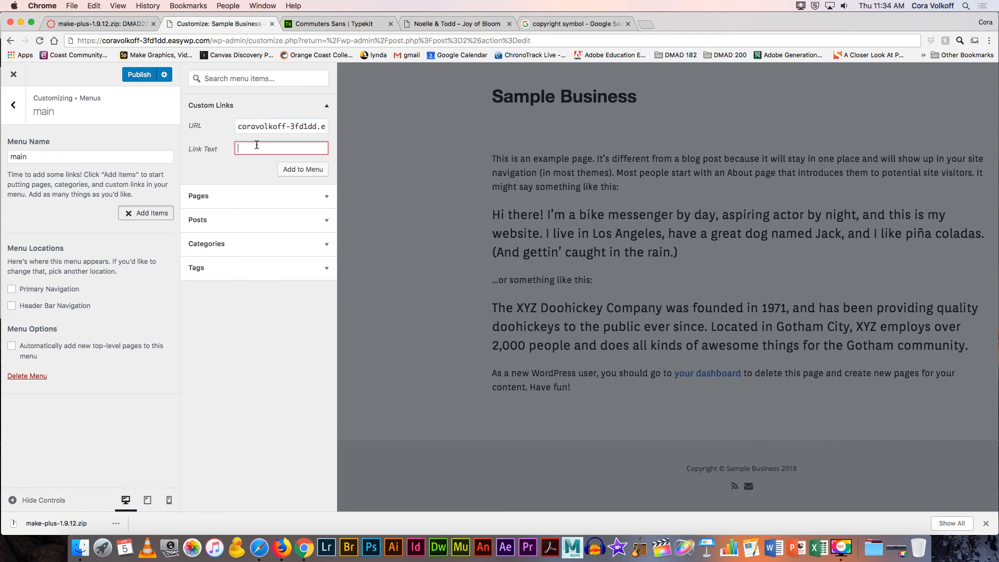
{"action": "type", "text": "About"}
{"action": "left_click", "coordinate": [293, 172]}
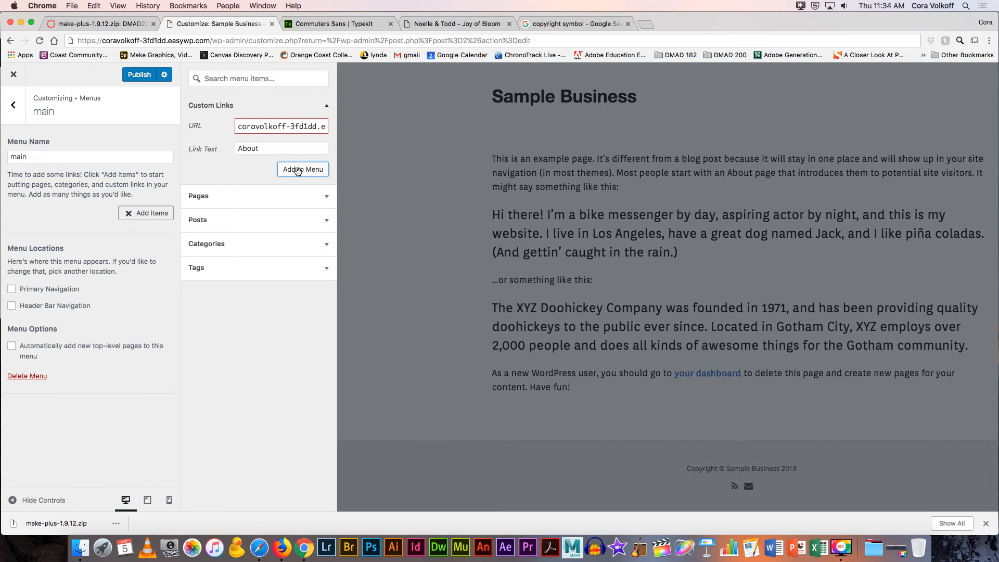
{"action": "double_click", "coordinate": [276, 126]}
{"action": "left_click", "coordinate": [240, 126]}
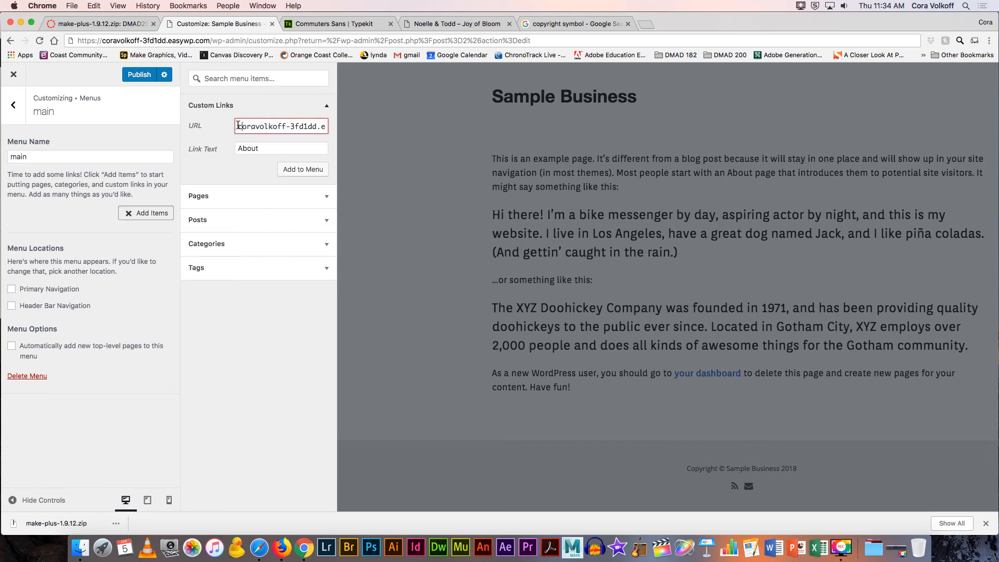
{"action": "type", "text": "http://"}
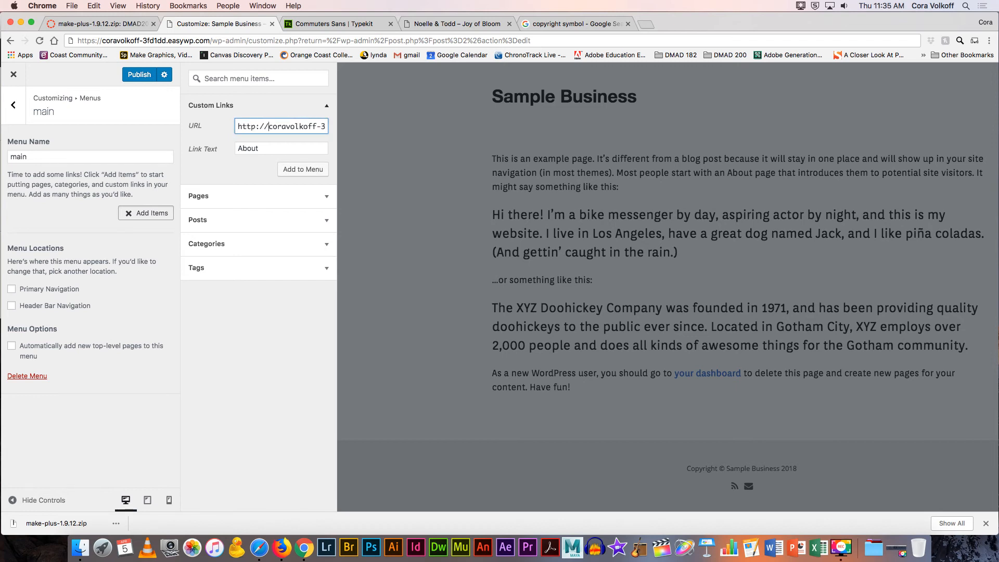
{"action": "left_click", "coordinate": [293, 172]}
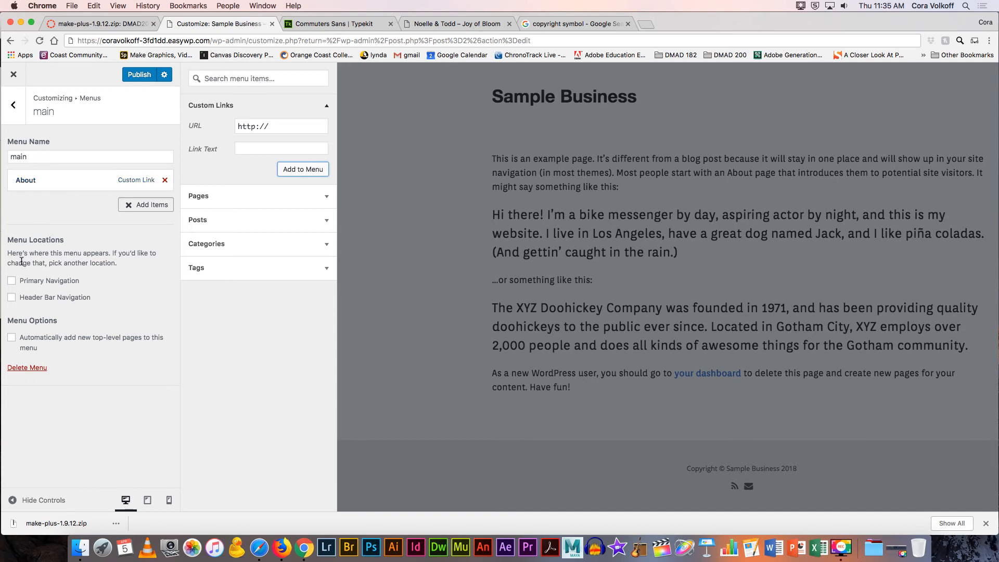
Step: Assign the main menu to Header Bar Navigation only, leaving Primary Navigation unchecked
{"action": "left_click", "coordinate": [10, 283]}
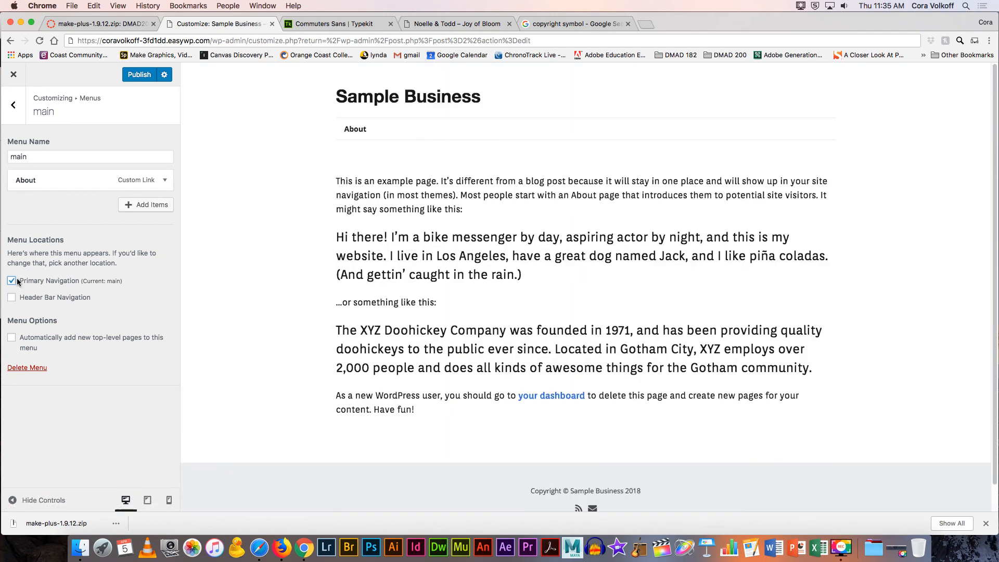
{"action": "left_click", "coordinate": [12, 297]}
{"action": "left_click", "coordinate": [12, 282]}
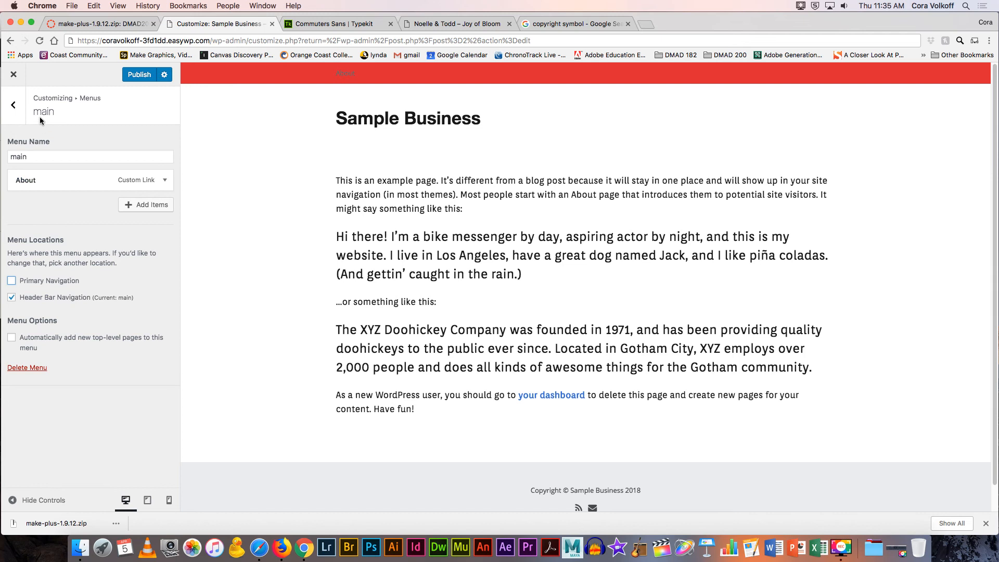
{"action": "left_click", "coordinate": [14, 105]}
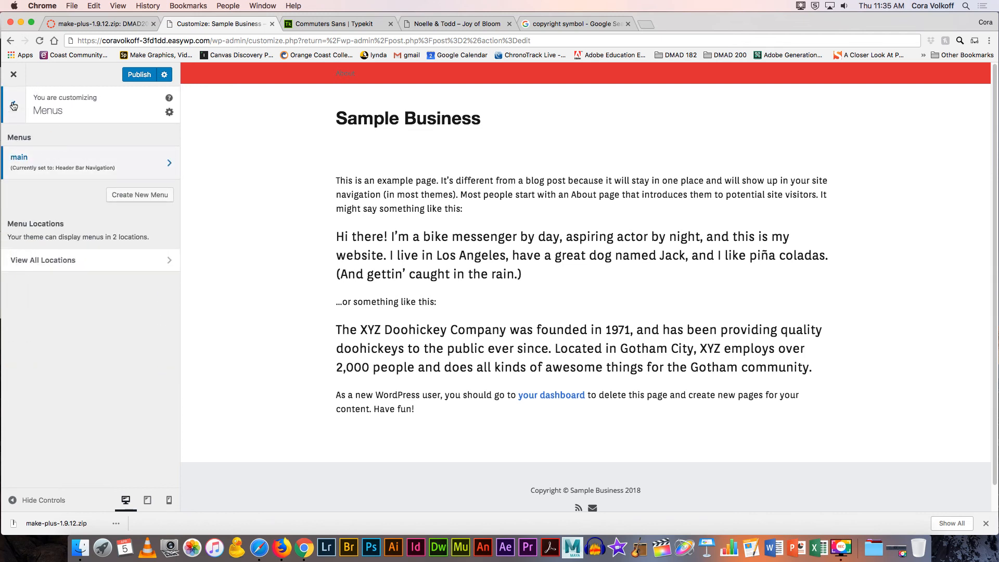
{"action": "left_click", "coordinate": [14, 105]}
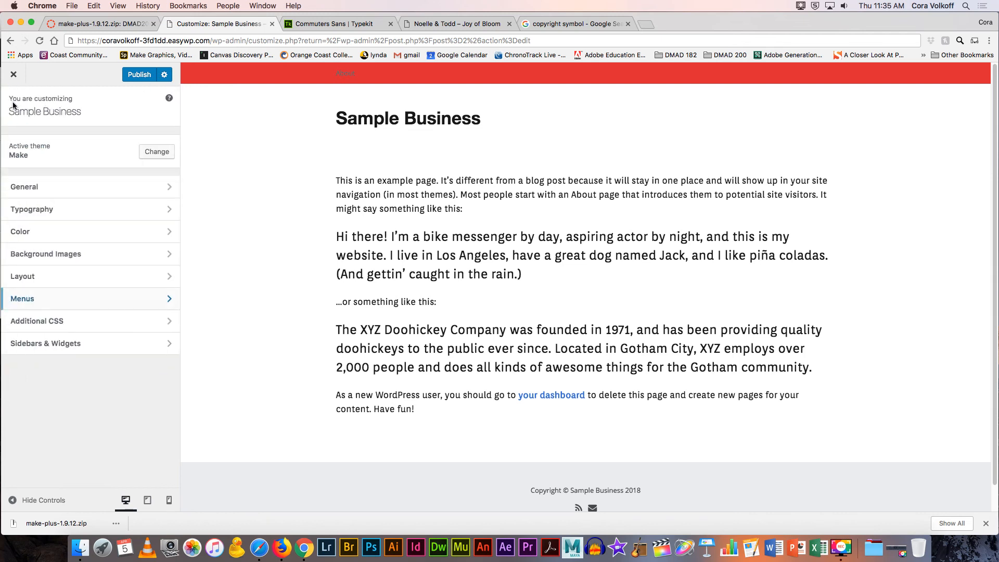
Step: Check Sidebars & Widgets, then publish the changes and close the customizer to the Home page editor
{"action": "left_click", "coordinate": [60, 342]}
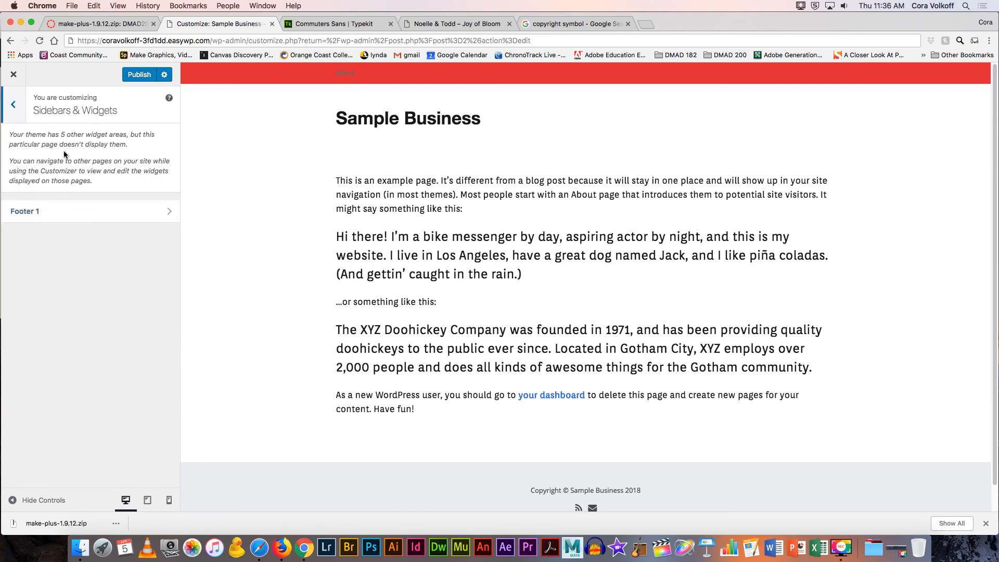
{"action": "left_click", "coordinate": [13, 104]}
{"action": "left_click", "coordinate": [134, 76]}
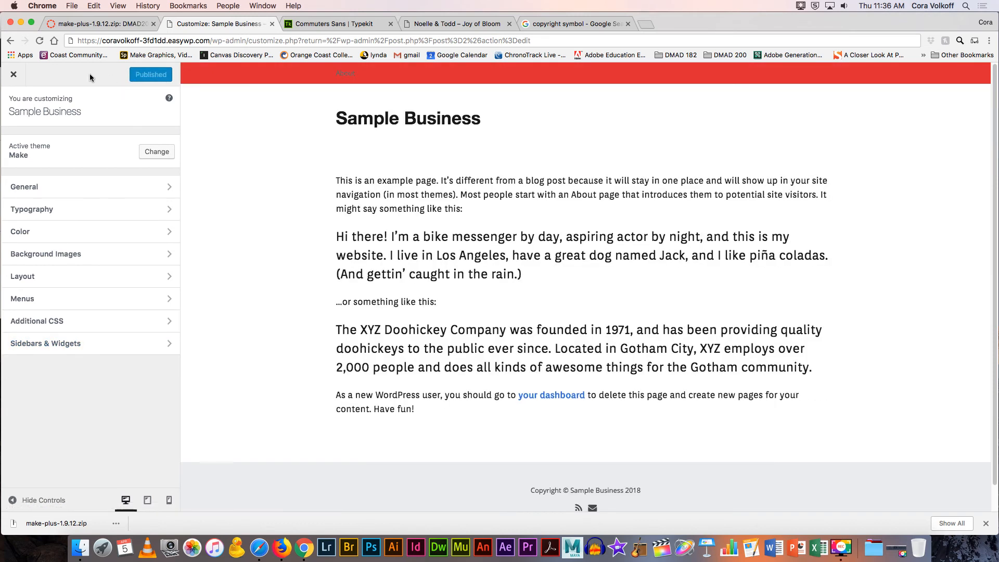
{"action": "left_click", "coordinate": [13, 77]}
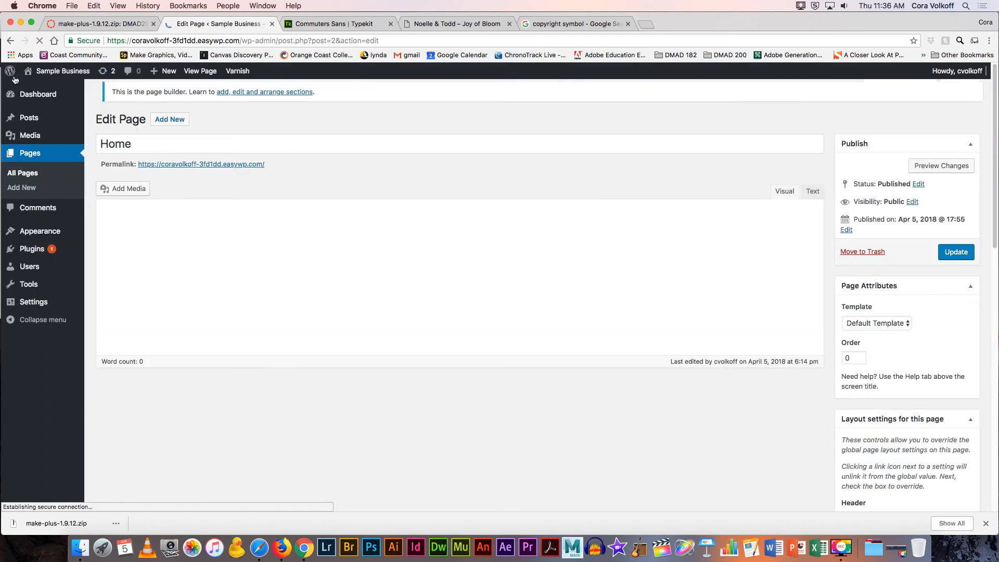
{"action": "mouse_move", "coordinate": [31, 91]}
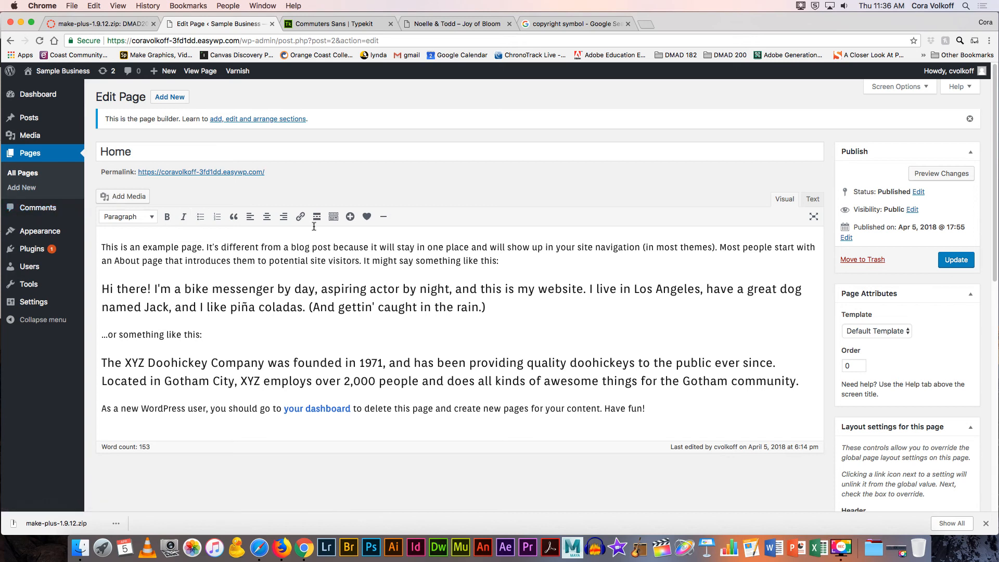
Step: Set the Home page template to Builder Template and update the page
{"action": "left_click", "coordinate": [861, 332]}
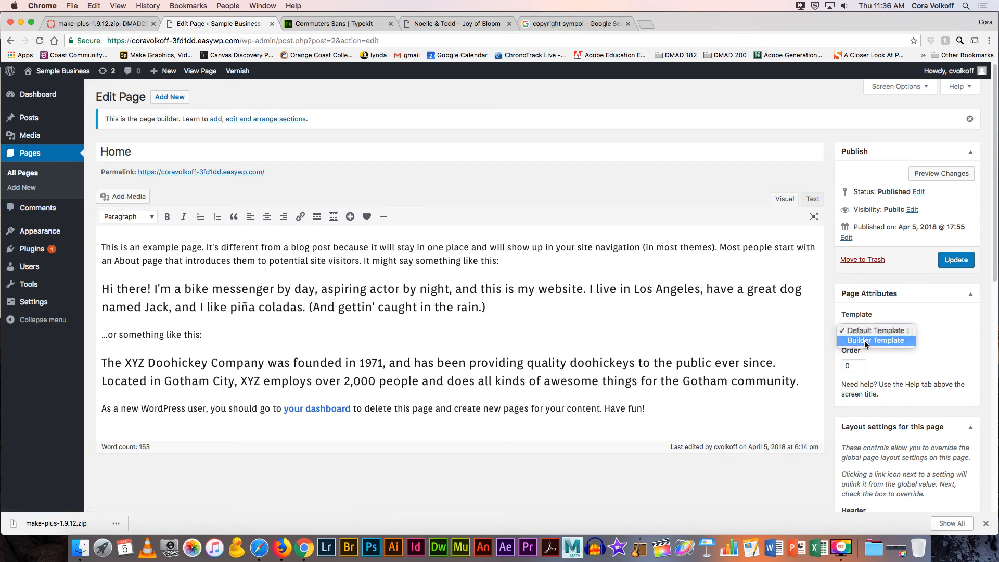
{"action": "left_click", "coordinate": [864, 340]}
{"action": "left_click", "coordinate": [956, 281]}
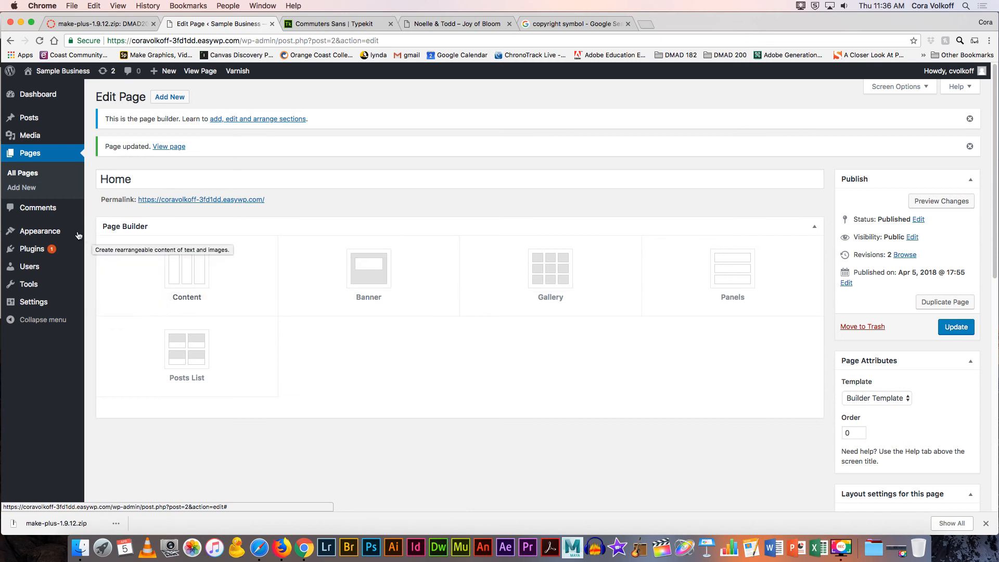
{"action": "mouse_move", "coordinate": [53, 234]}
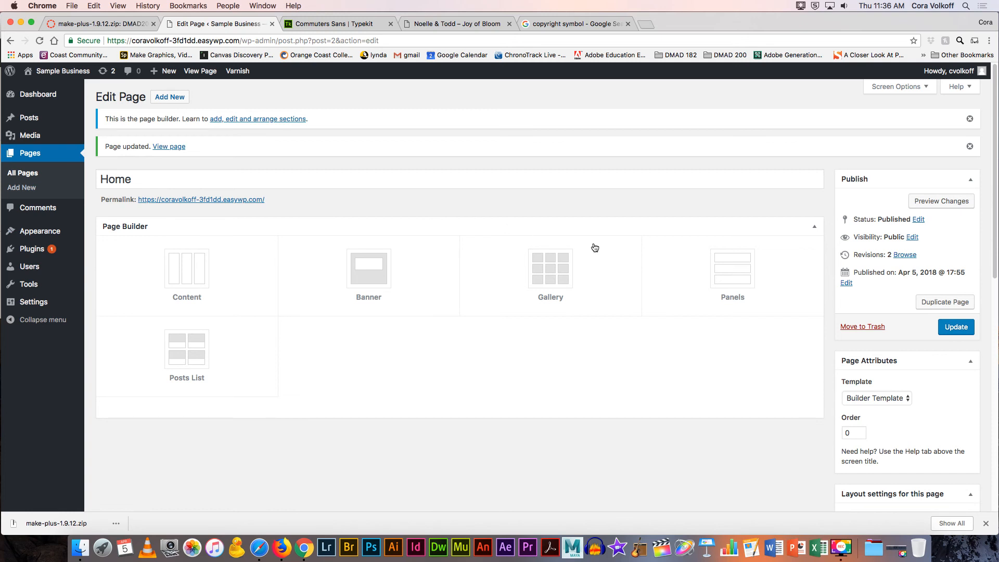
Step: Confirm Builder Template is still selected and bring up the site customizer
{"action": "left_click", "coordinate": [868, 398]}
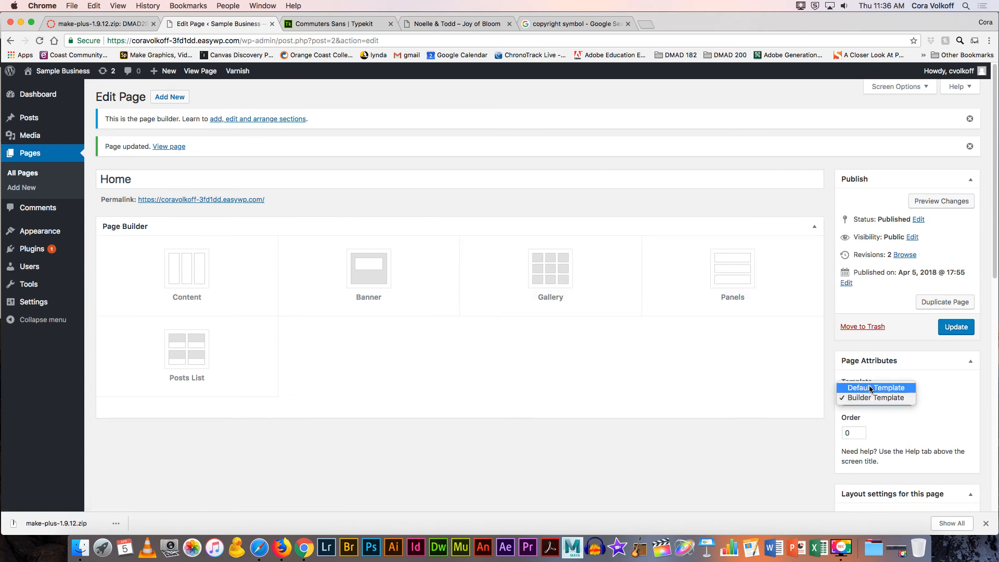
{"action": "left_click", "coordinate": [868, 398]}
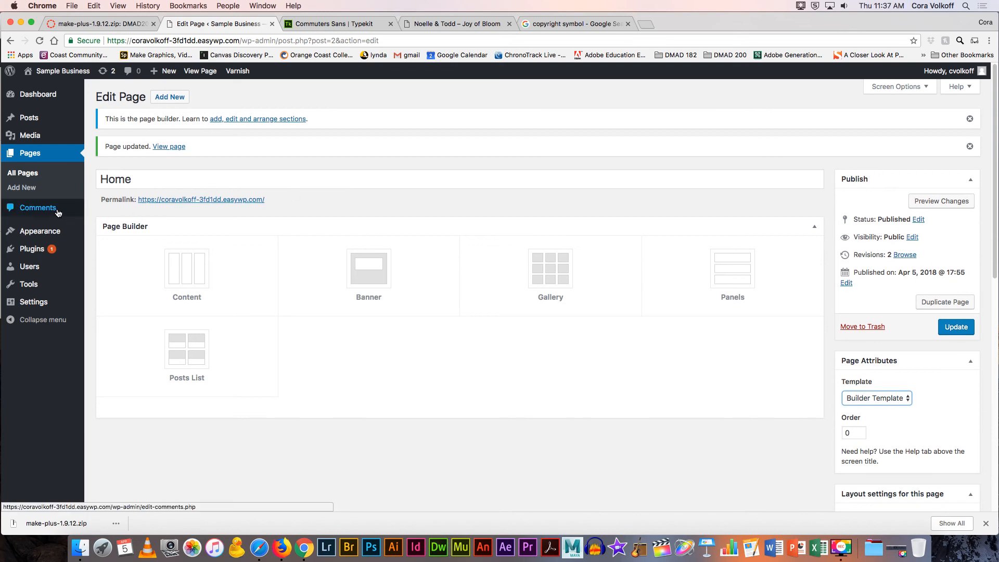
{"action": "left_click", "coordinate": [111, 248]}
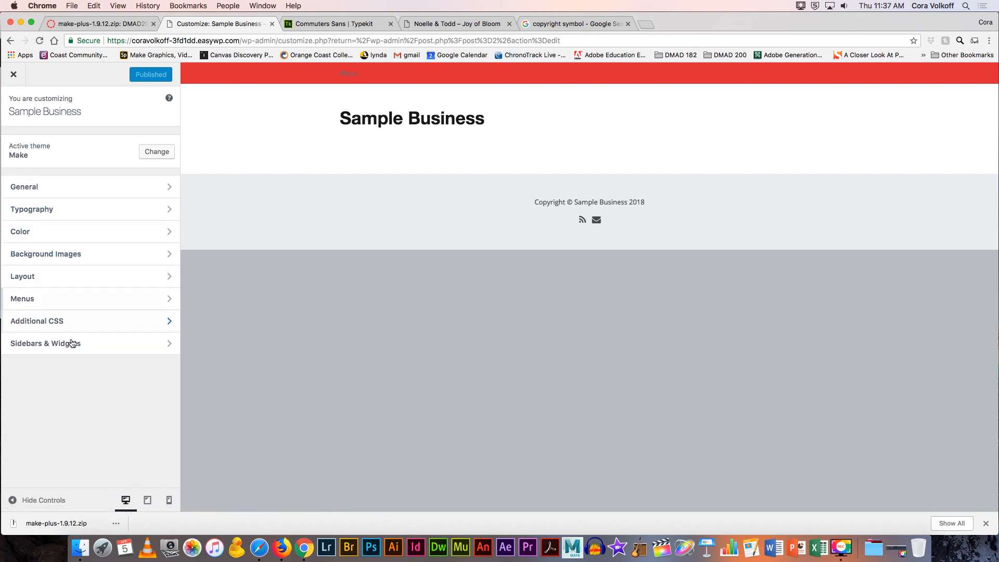
Step: Close the customizer and go to Appearance > Menus to view the main menu
{"action": "left_click", "coordinate": [14, 76]}
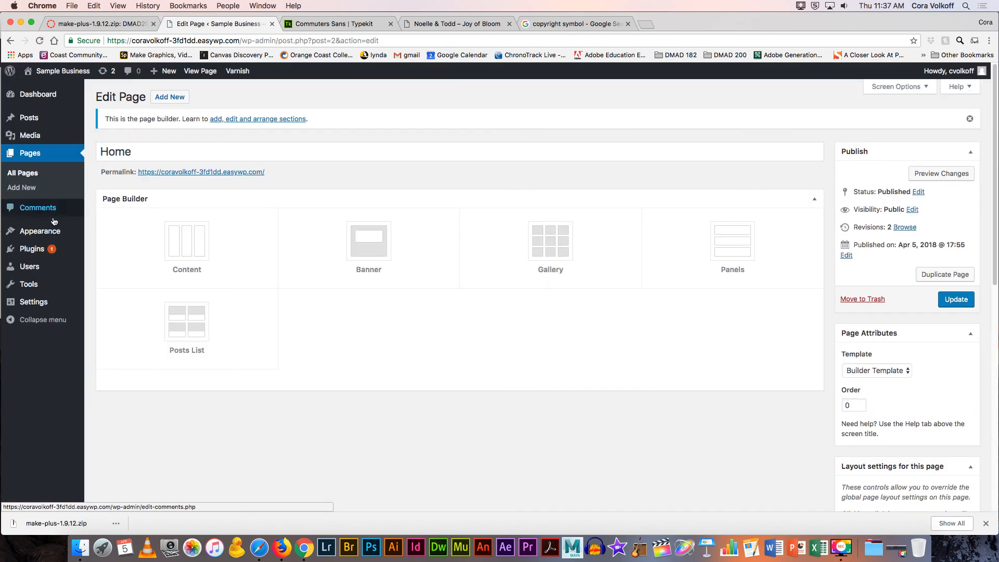
{"action": "mouse_move", "coordinate": [23, 232]}
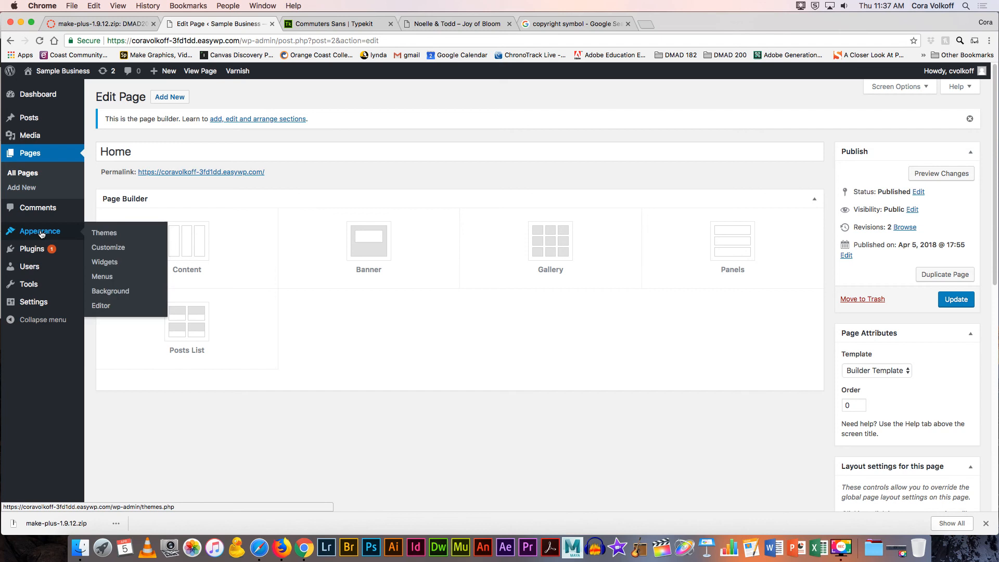
{"action": "left_click", "coordinate": [103, 277]}
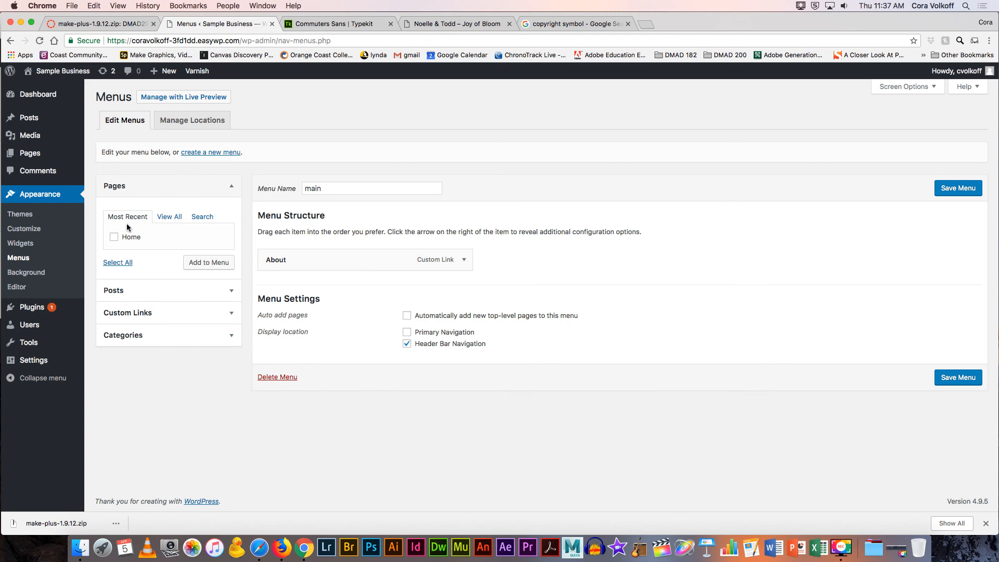
{"action": "left_click", "coordinate": [36, 274]}
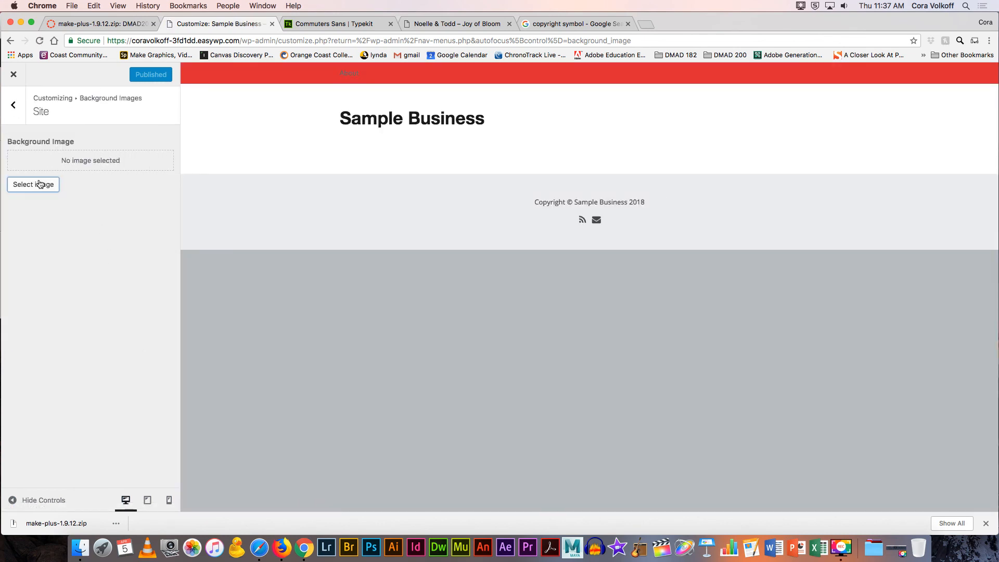
{"action": "left_click", "coordinate": [13, 78]}
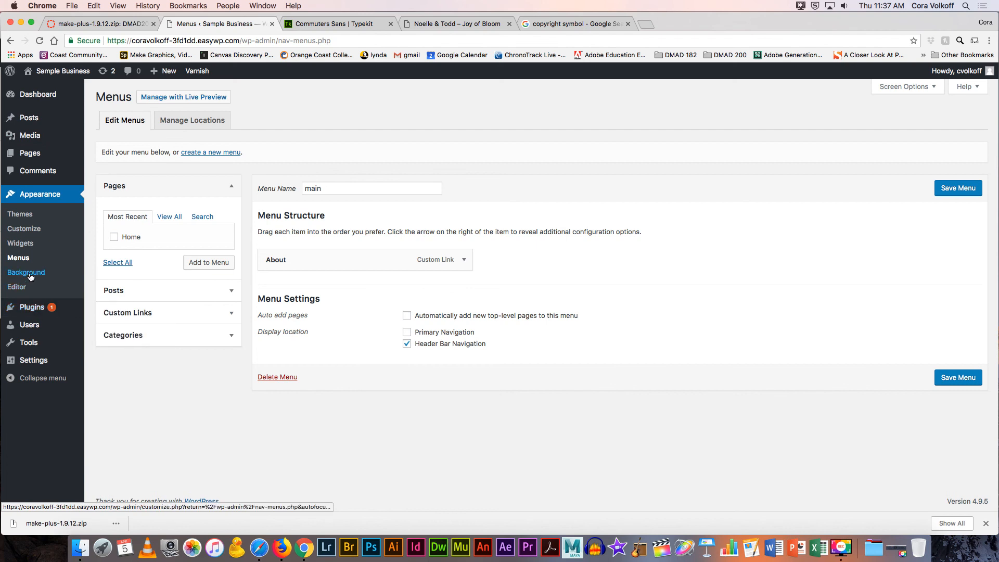
Step: Drag a Calendar widget into Footer 1, title it 'calendar', and save it
{"action": "left_click", "coordinate": [21, 246]}
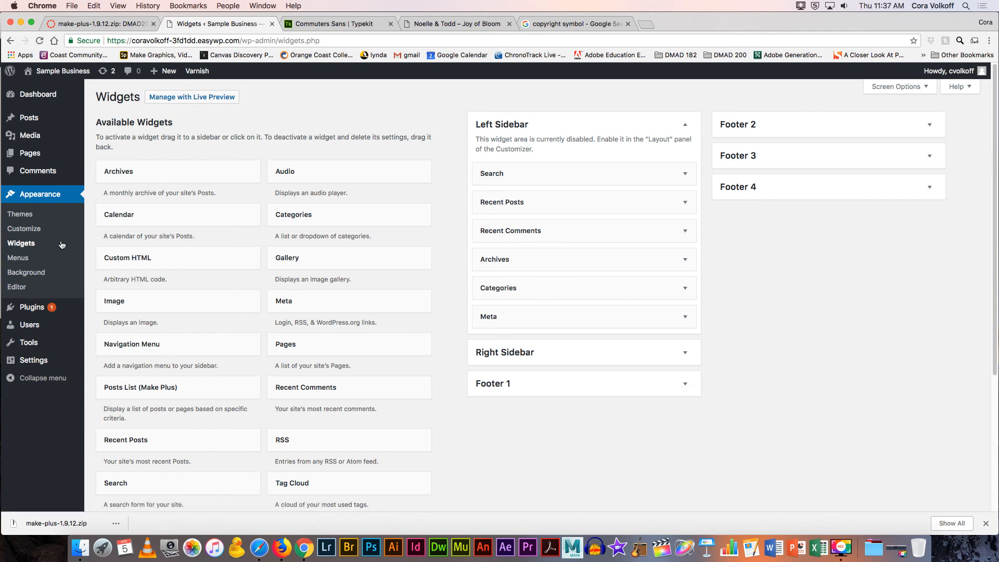
{"action": "left_click", "coordinate": [518, 384]}
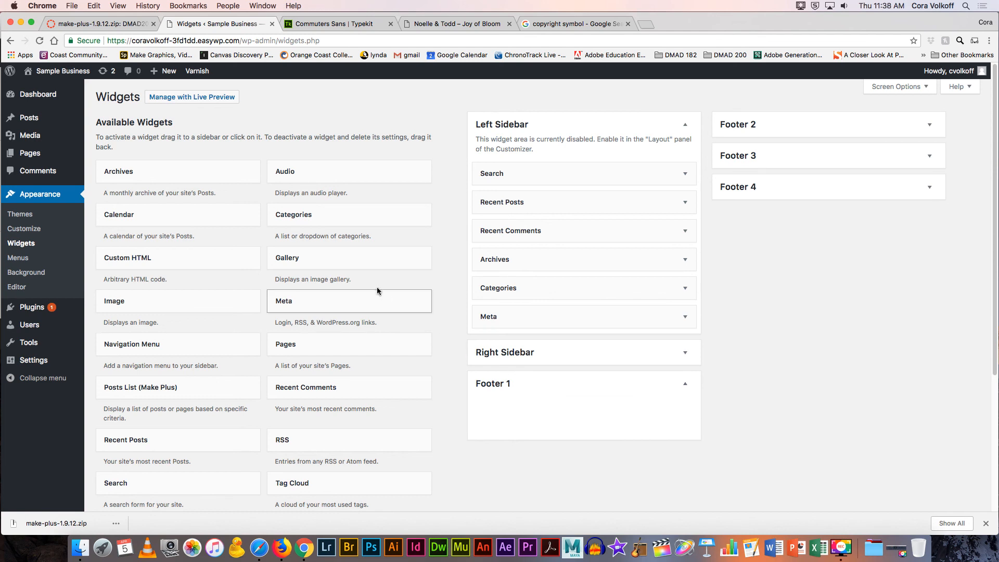
{"action": "scroll", "coordinate": [347, 285], "scroll_direction": "down", "scroll_amount": 5}
{"action": "scroll", "coordinate": [346, 285], "scroll_direction": "up", "scroll_amount": 4}
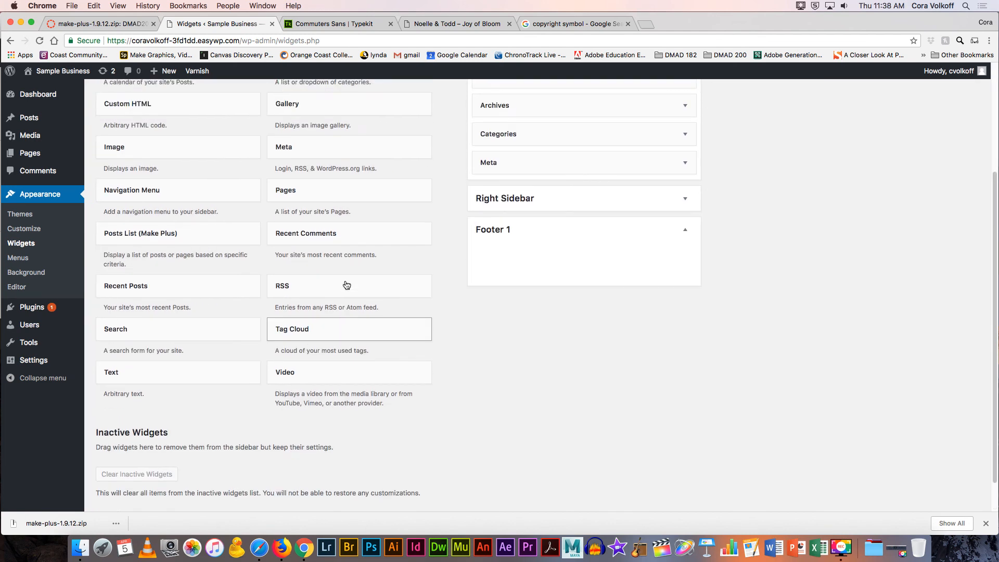
{"action": "left_click_drag", "start_coordinate": [142, 192], "coordinate": [513, 412]}
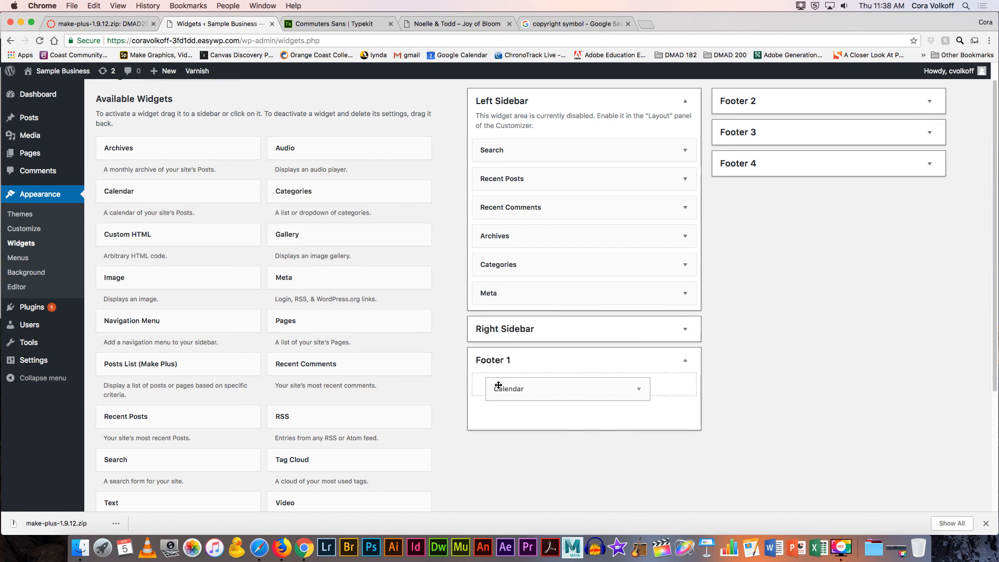
{"action": "left_click", "coordinate": [515, 421]}
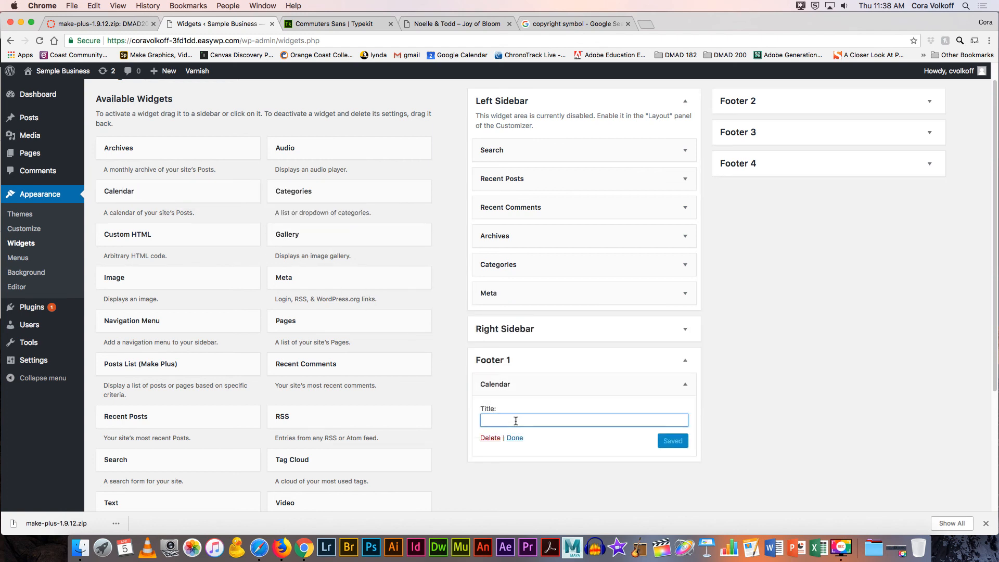
{"action": "type", "text": "cal"}
{"action": "left_click", "coordinate": [671, 440]}
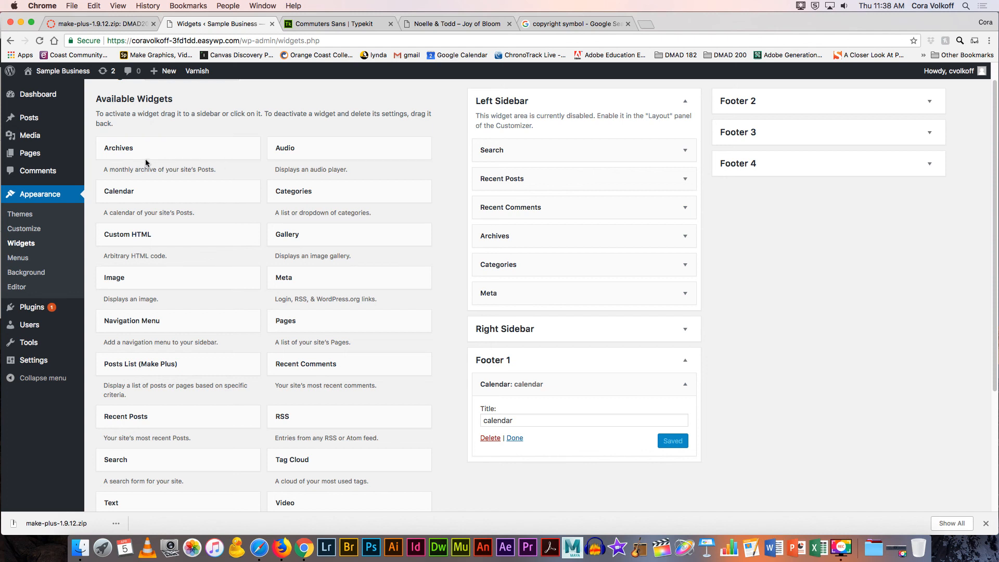
{"action": "mouse_move", "coordinate": [28, 158]}
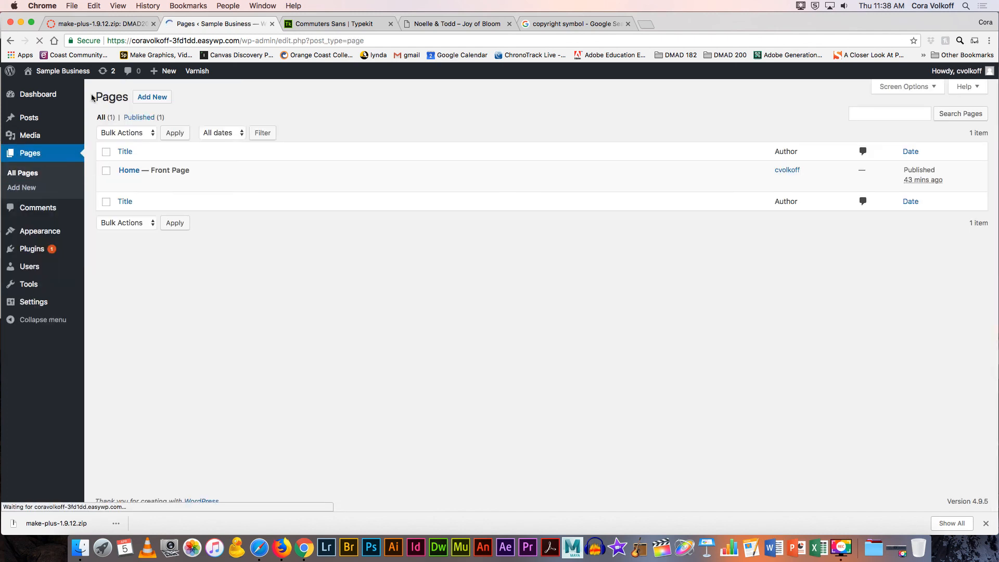
Step: Update the Home page and preview it, showing the April 2018 calendar above the footer
{"action": "left_click", "coordinate": [133, 172]}
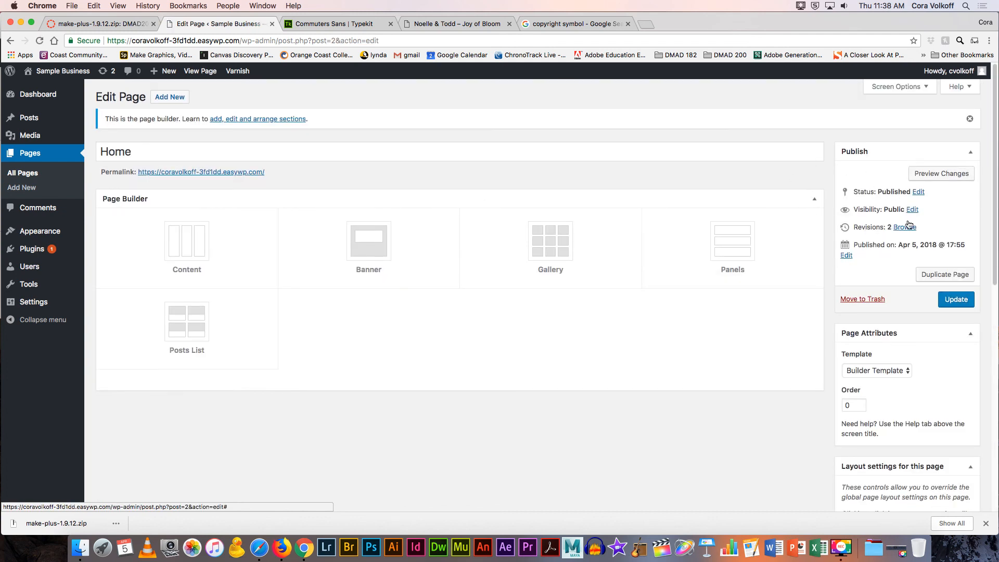
{"action": "left_click", "coordinate": [953, 299]}
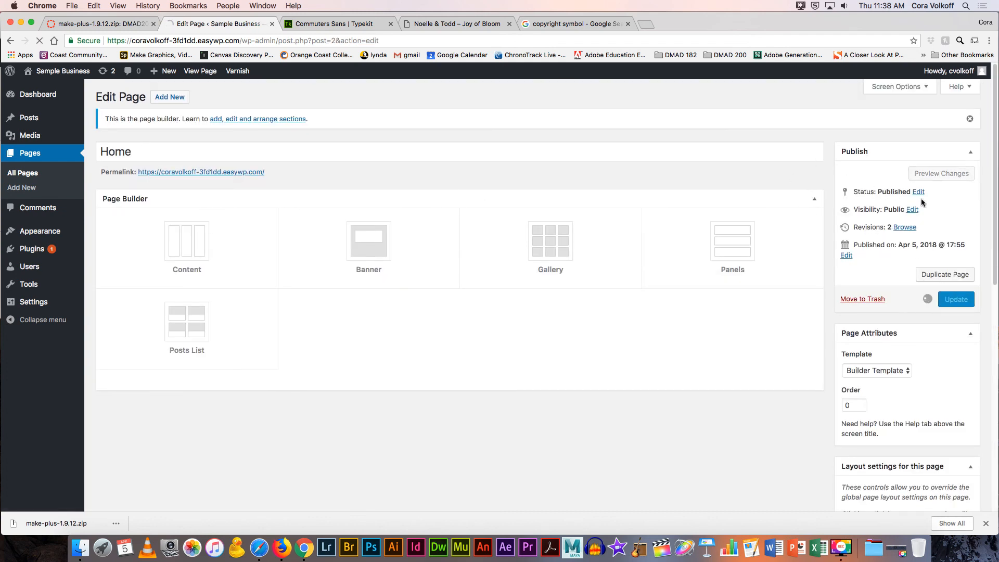
{"action": "left_click", "coordinate": [915, 197]}
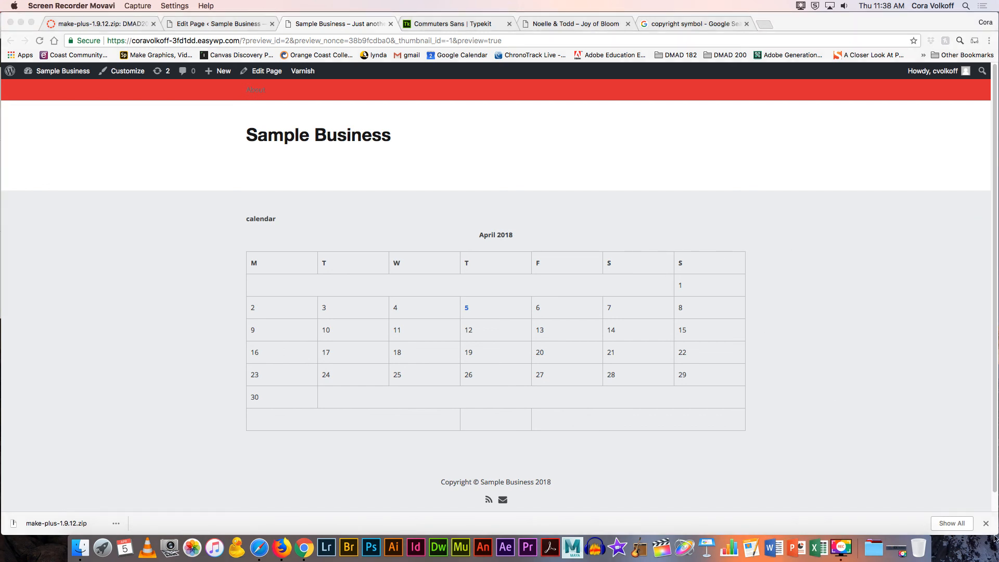
Step: Check the site preview at a narrow window width, widen it again, and open the Sample Business Dashboard
{"action": "left_click", "coordinate": [995, 532]}
{"action": "left_click_drag", "start_coordinate": [995, 531], "coordinate": [3, 491]}
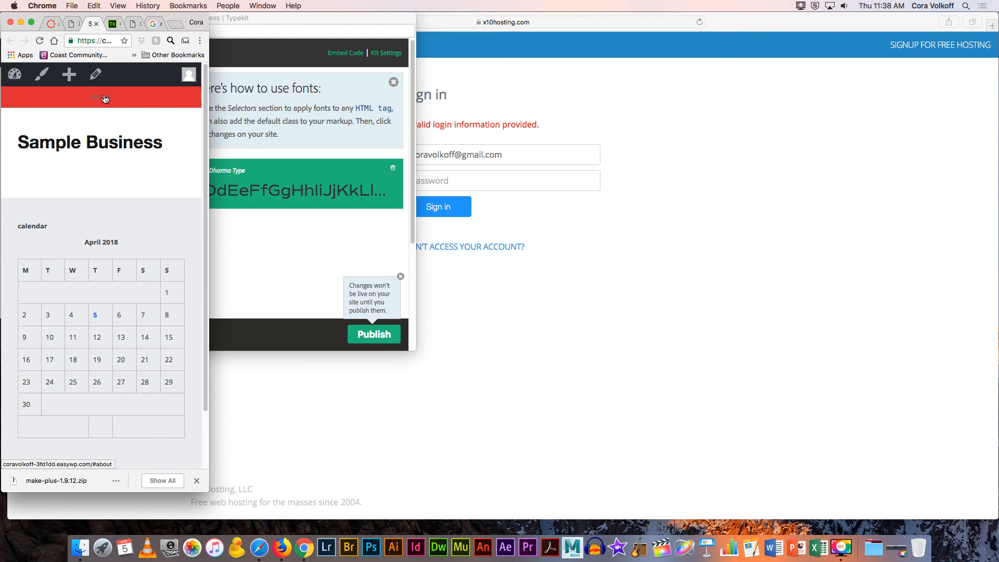
{"action": "left_click_drag", "start_coordinate": [209, 180], "coordinate": [959, 190]}
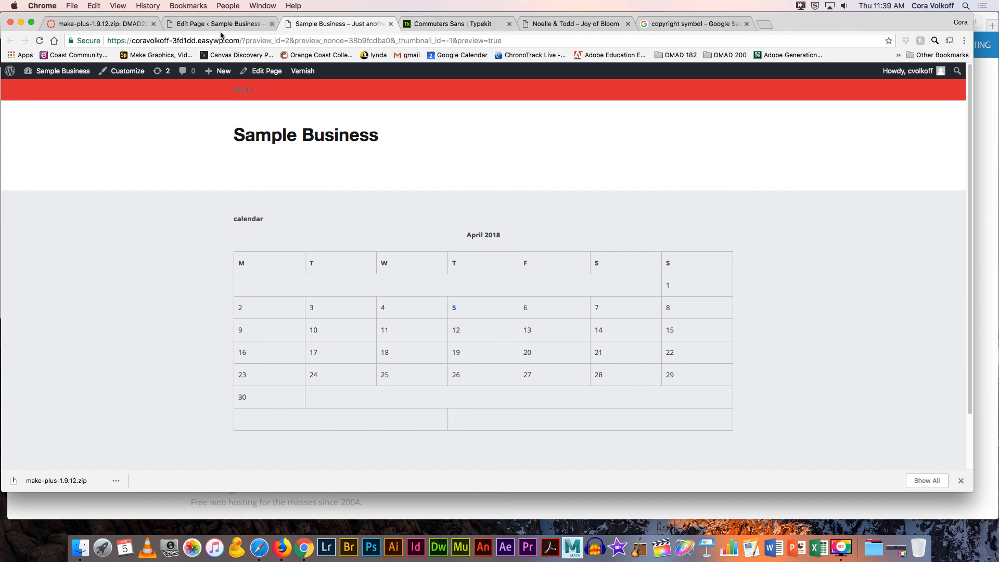
{"action": "mouse_move", "coordinate": [71, 76]}
{"action": "left_click", "coordinate": [50, 91]}
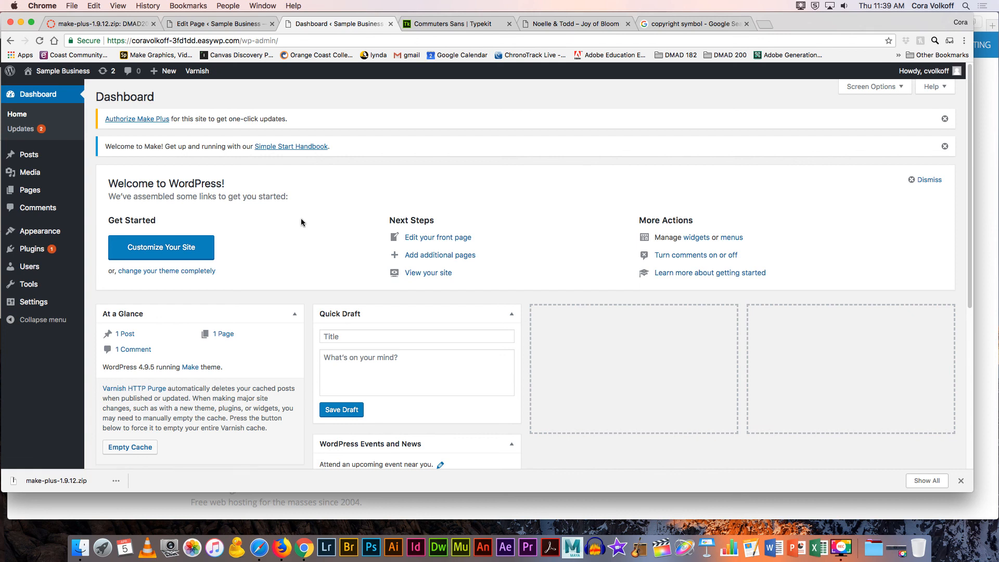
Step: Open the Home page from All Pages and add a Banner section in its Page Builder
{"action": "scroll", "coordinate": [301, 218], "scroll_direction": "down", "scroll_amount": 2}
{"action": "mouse_move", "coordinate": [46, 234]}
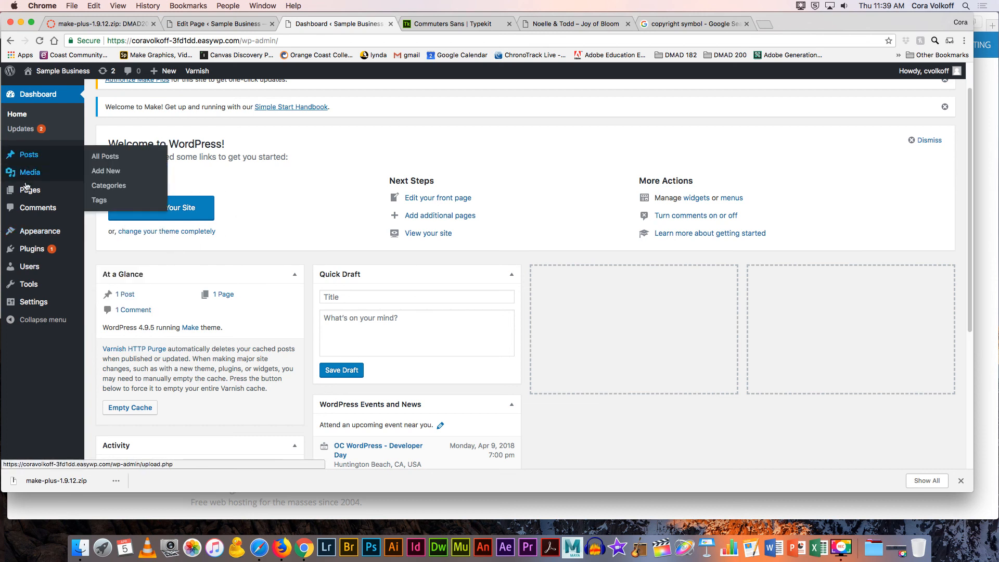
{"action": "left_click", "coordinate": [108, 192]}
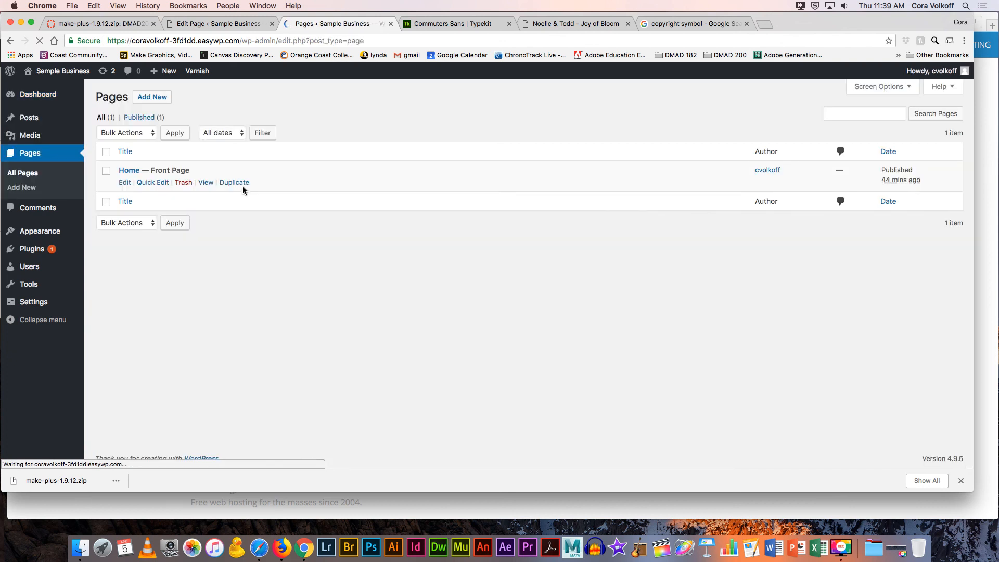
{"action": "left_click", "coordinate": [128, 170]}
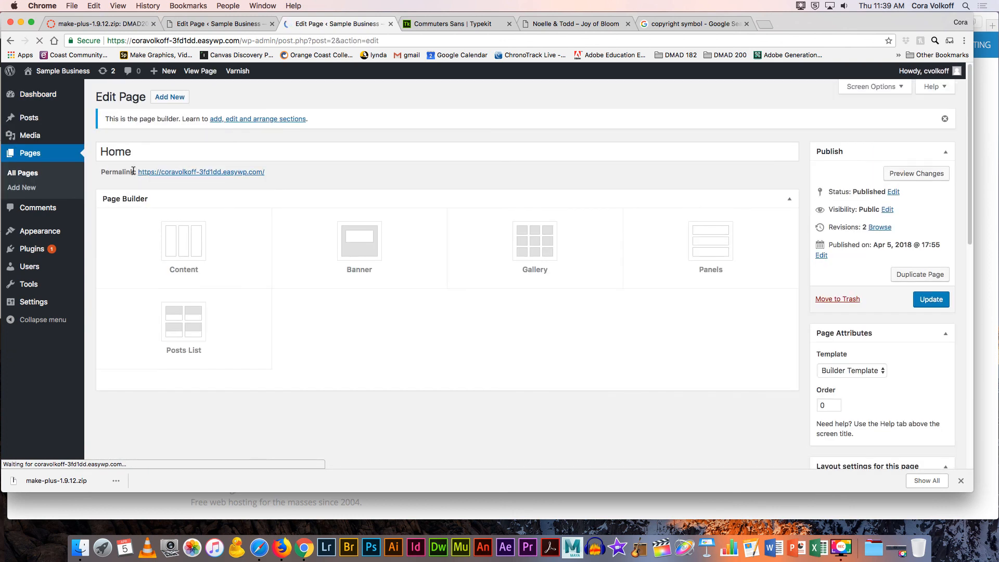
{"action": "left_click", "coordinate": [359, 242]}
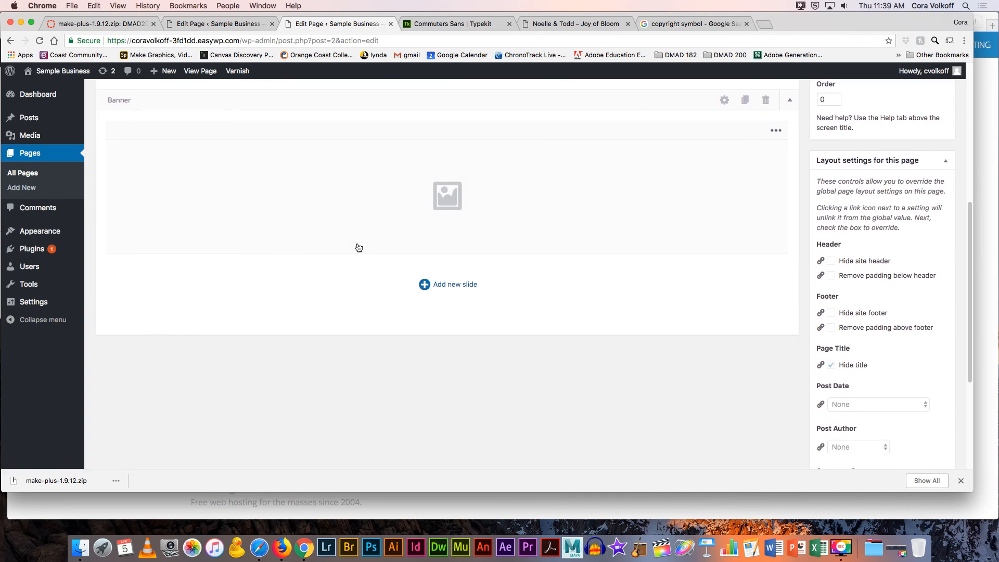
Step: Upload about-hero.jpg from the Assets folder and set it as the banner's background image
{"action": "left_click", "coordinate": [723, 101]}
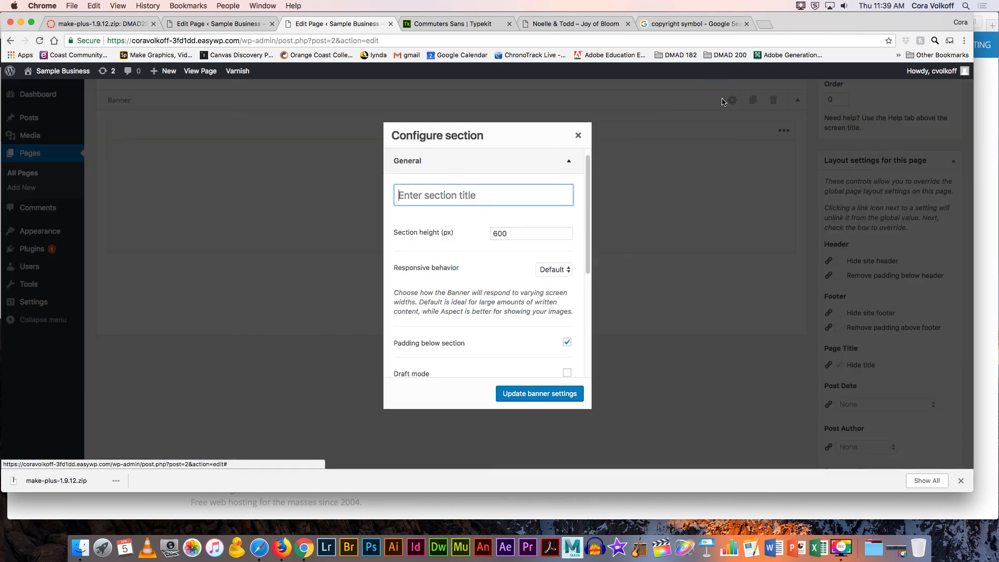
{"action": "scroll", "coordinate": [448, 250], "scroll_direction": "down", "scroll_amount": 6}
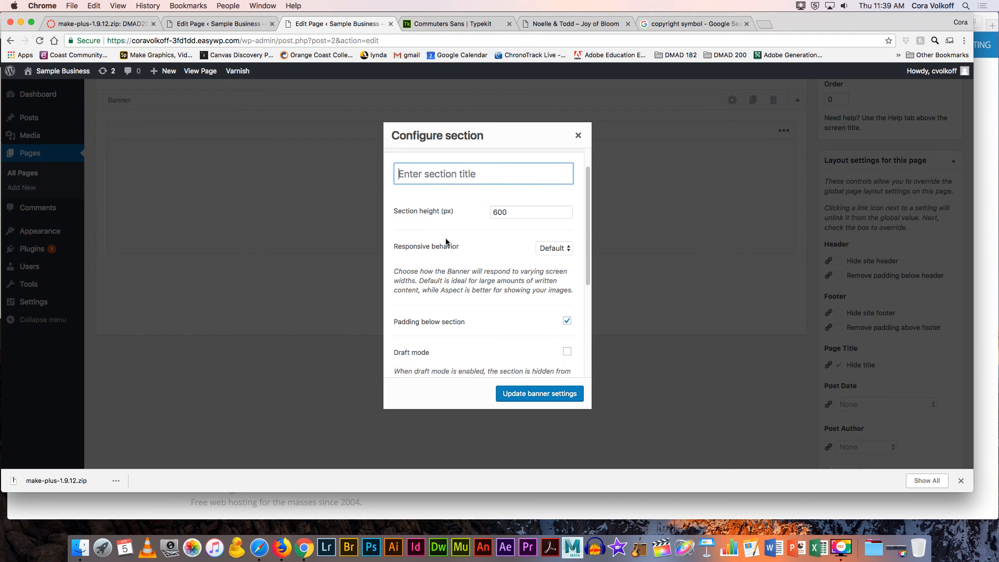
{"action": "left_click", "coordinate": [455, 275]}
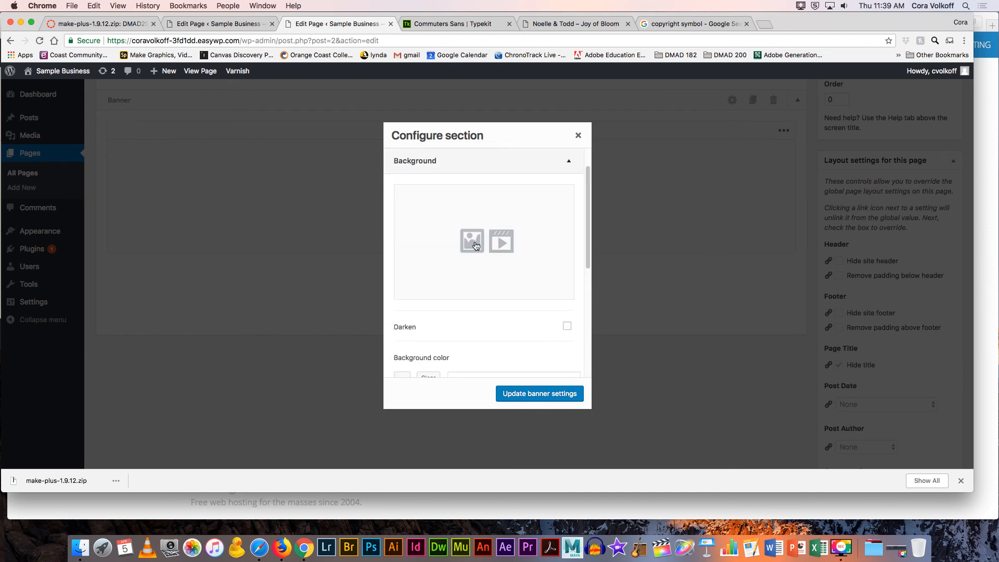
{"action": "left_click", "coordinate": [475, 245]}
{"action": "left_click", "coordinate": [484, 267]}
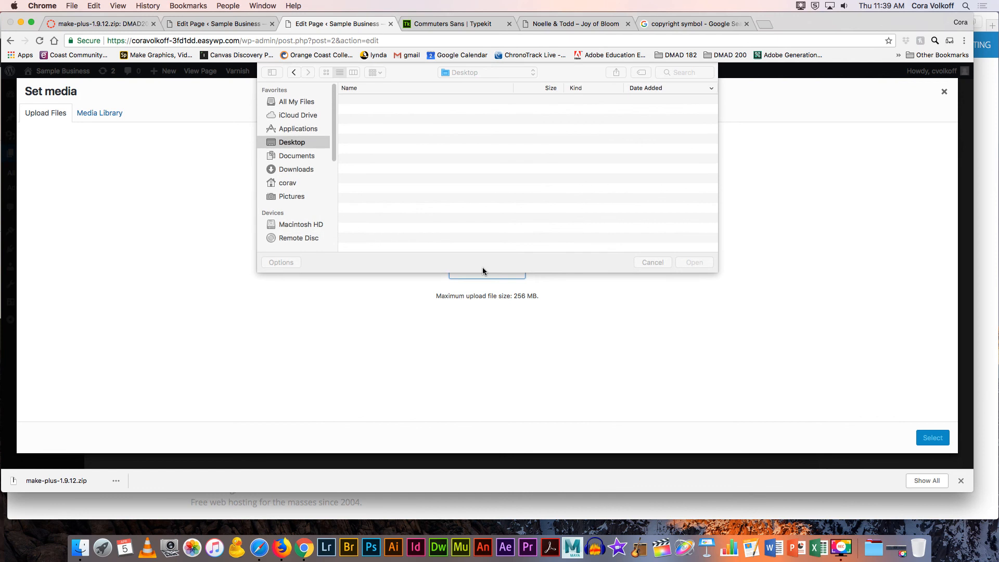
{"action": "scroll", "coordinate": [390, 196], "scroll_direction": "down", "scroll_amount": 10}
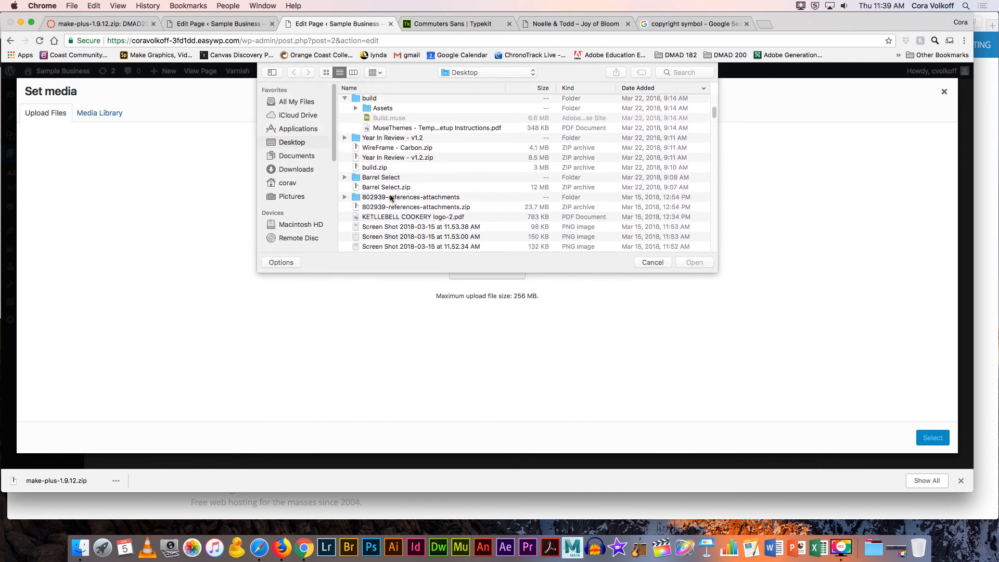
{"action": "left_click", "coordinate": [355, 107]}
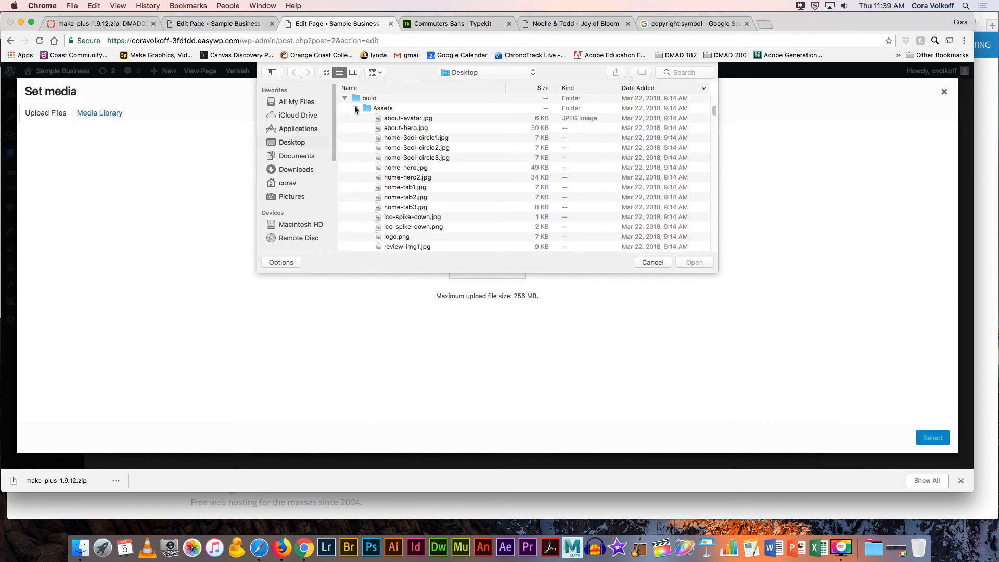
{"action": "left_click", "coordinate": [405, 130]}
{"action": "left_click", "coordinate": [694, 262]}
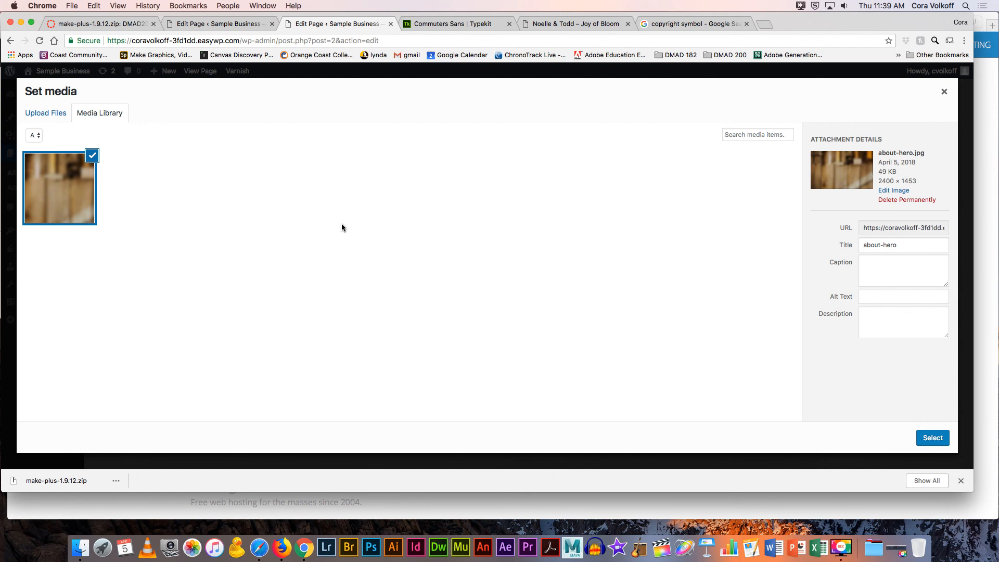
{"action": "left_click", "coordinate": [926, 438]}
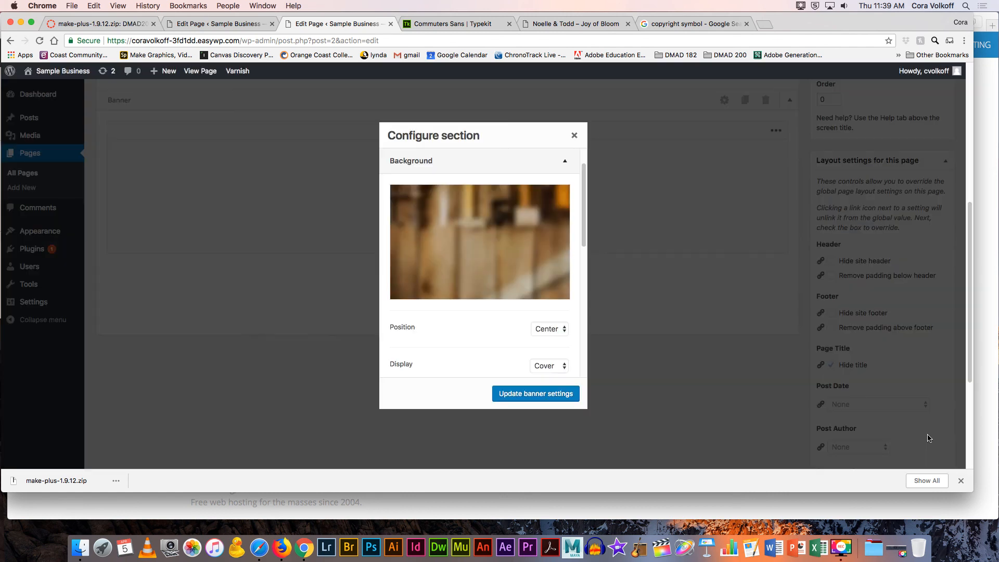
Step: Keep the background position Center and display Cover, then apply the banner settings
{"action": "scroll", "coordinate": [494, 304], "scroll_direction": "down", "scroll_amount": 5}
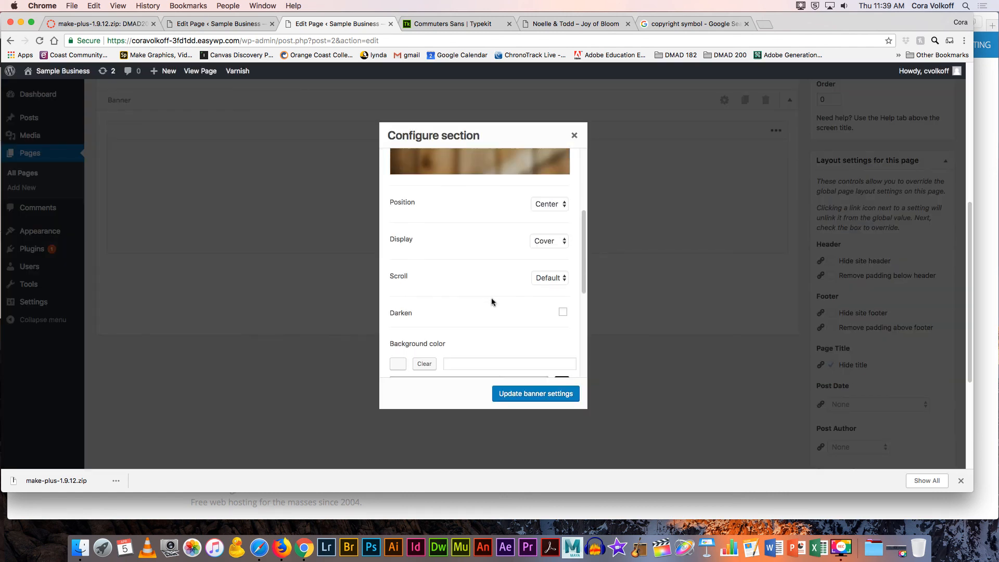
{"action": "left_click", "coordinate": [555, 203]}
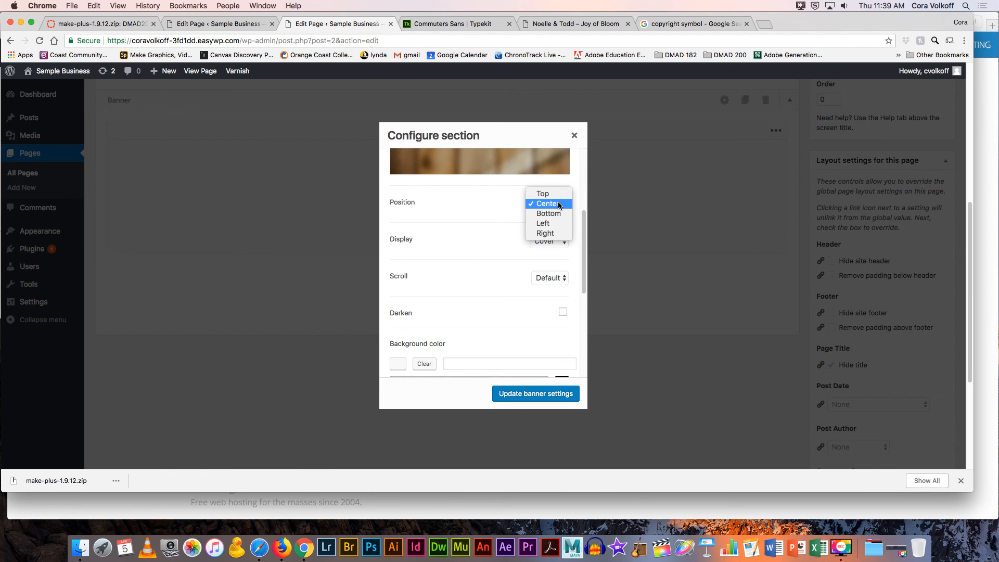
{"action": "left_click", "coordinate": [559, 205]}
{"action": "left_click", "coordinate": [554, 243]}
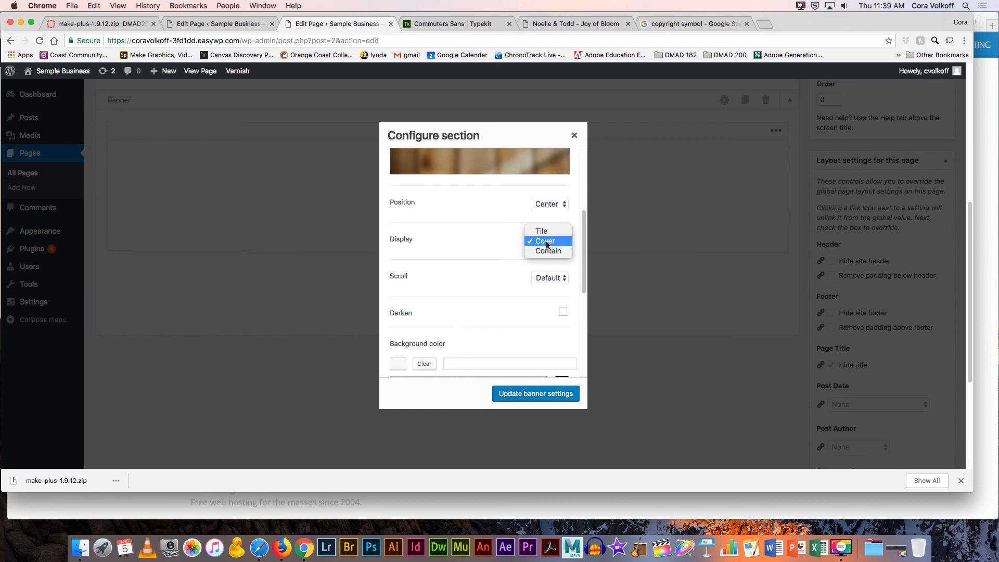
{"action": "left_click", "coordinate": [546, 243]}
{"action": "scroll", "coordinate": [497, 252], "scroll_direction": "down", "scroll_amount": 8}
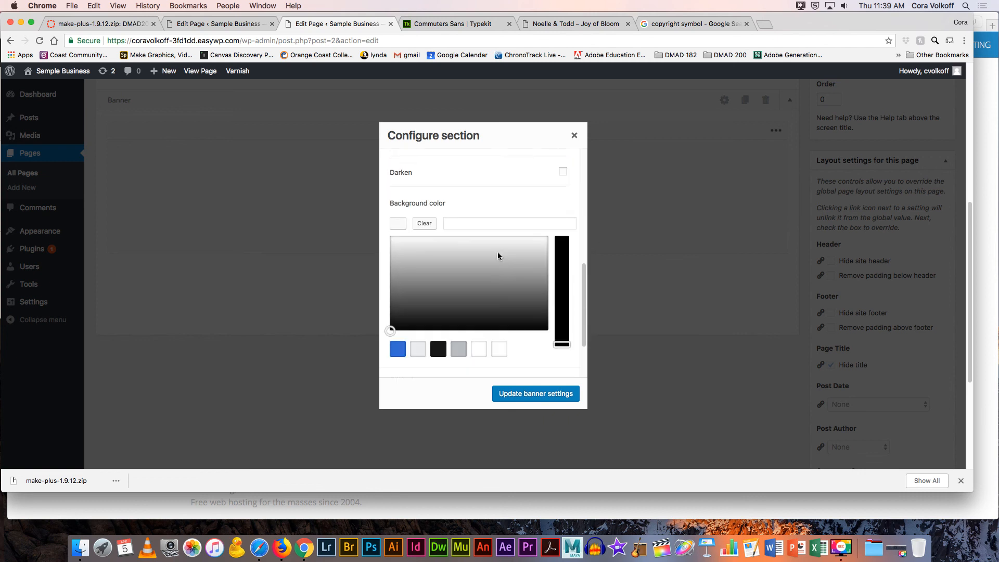
{"action": "scroll", "coordinate": [499, 254], "scroll_direction": "up", "scroll_amount": 10}
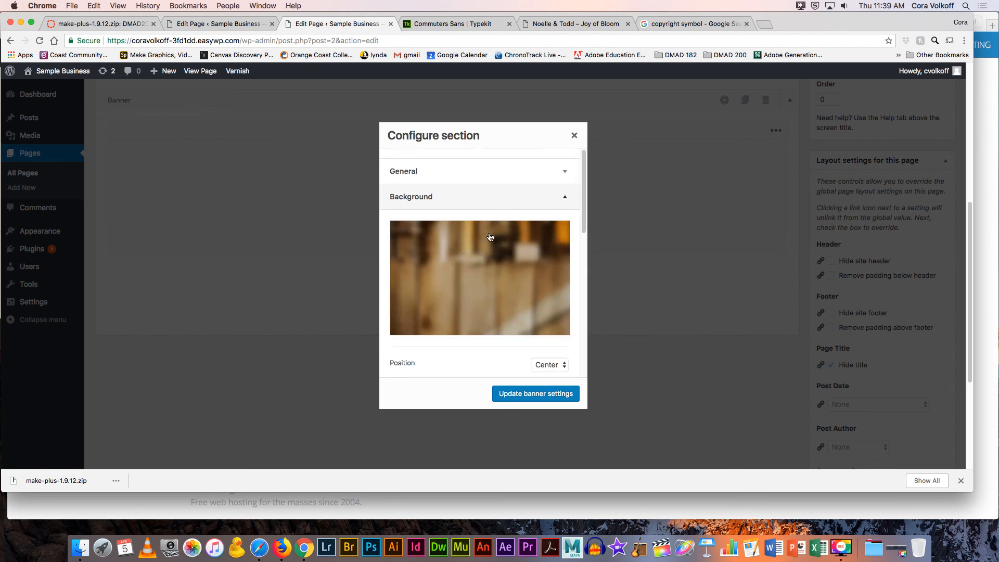
{"action": "left_click", "coordinate": [505, 176]}
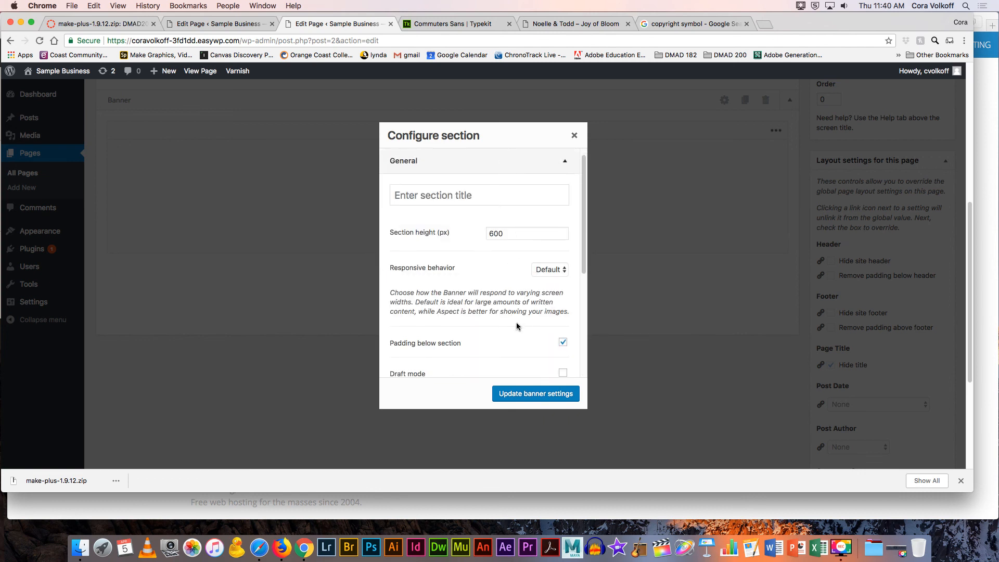
{"action": "left_click", "coordinate": [547, 393]}
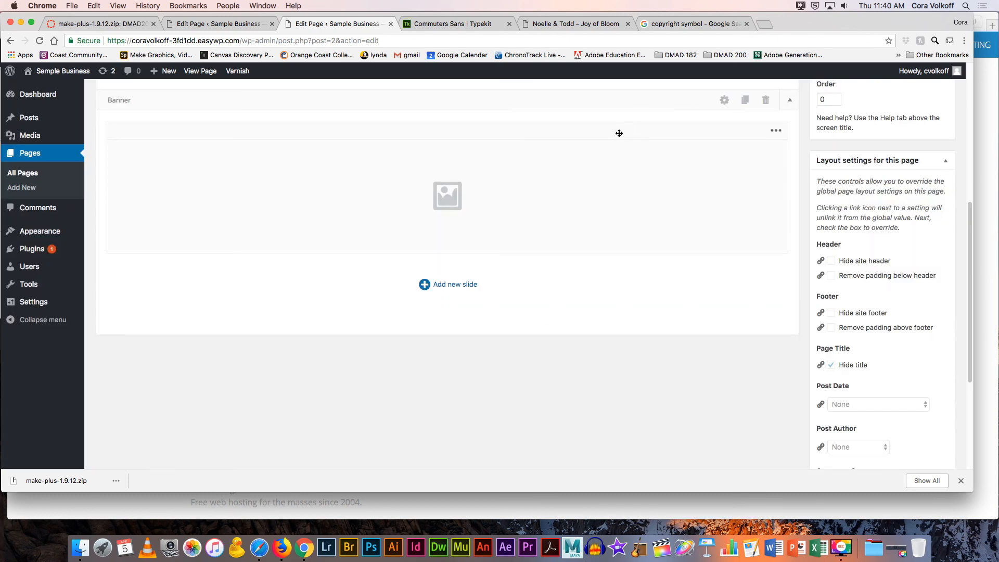
{"action": "scroll", "coordinate": [640, 145], "scroll_direction": "up", "scroll_amount": 6}
Step: Update the Home page, preview the new wood banner, and return to the page editor
{"action": "left_click", "coordinate": [932, 301]}
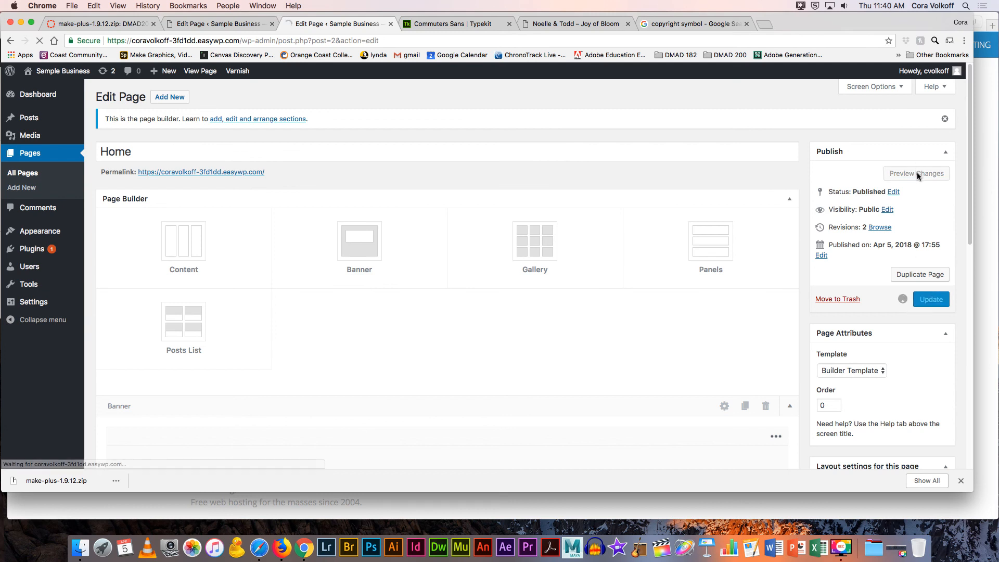
{"action": "left_click", "coordinate": [917, 200]}
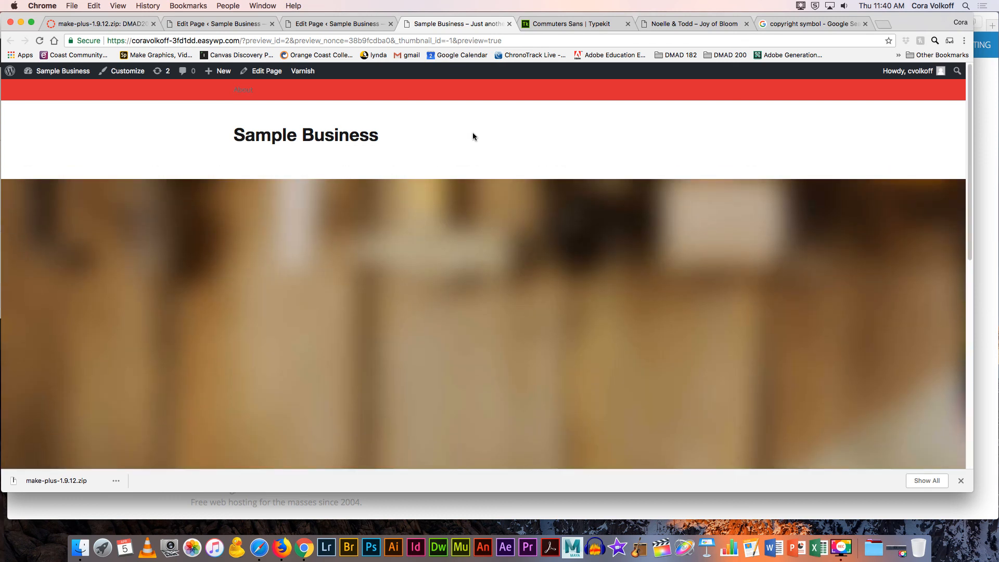
{"action": "left_click", "coordinate": [330, 24]}
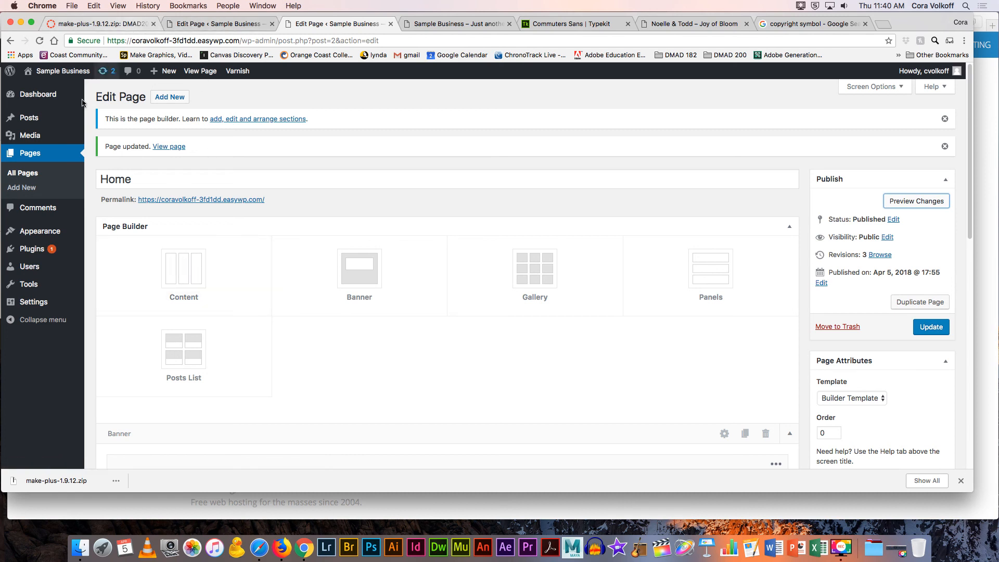
Step: In the Canvas course, open Week Nine's make - help link through to the Make help site
{"action": "left_click", "coordinate": [115, 22]}
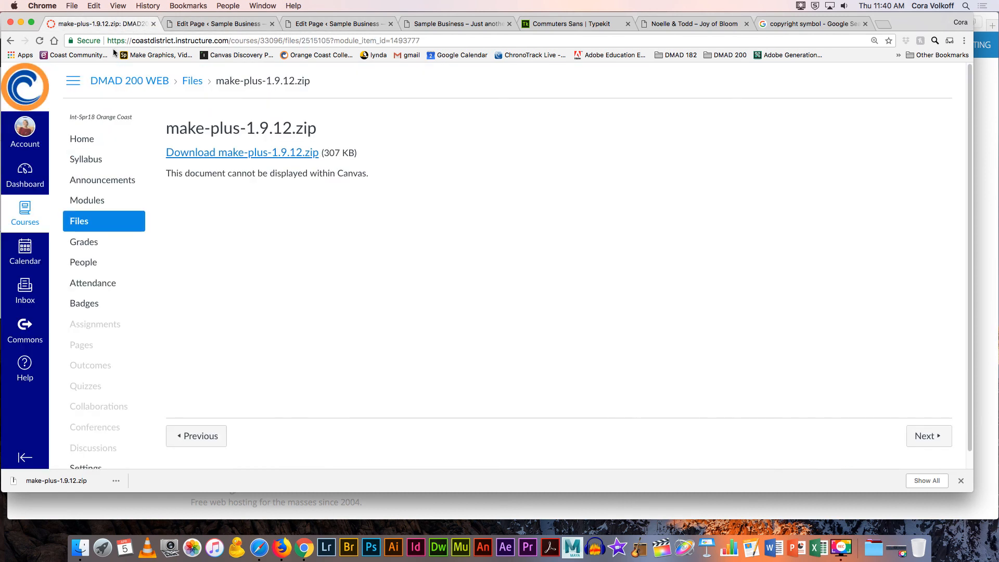
{"action": "left_click", "coordinate": [82, 139]}
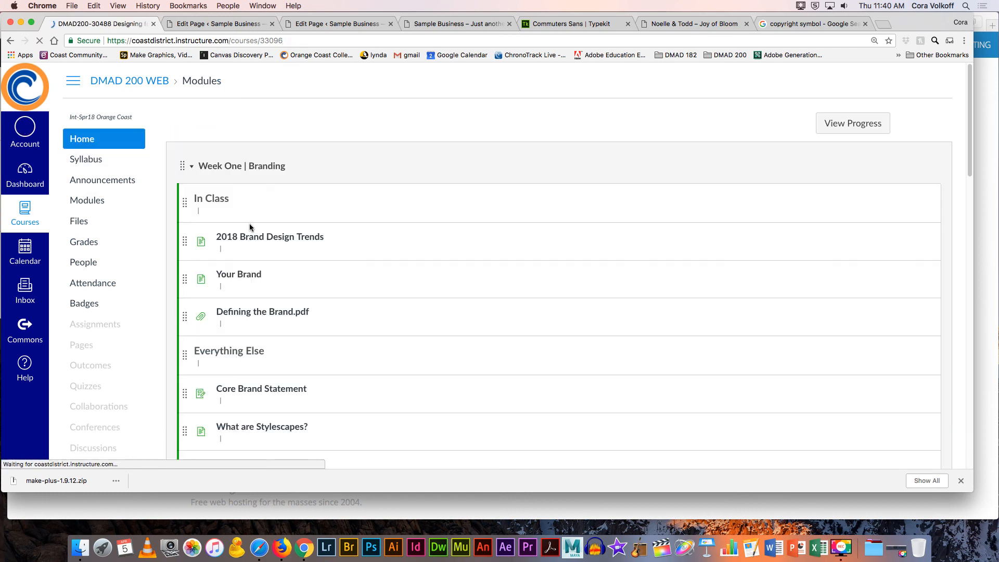
{"action": "scroll", "coordinate": [248, 223], "scroll_direction": "down", "scroll_amount": 3}
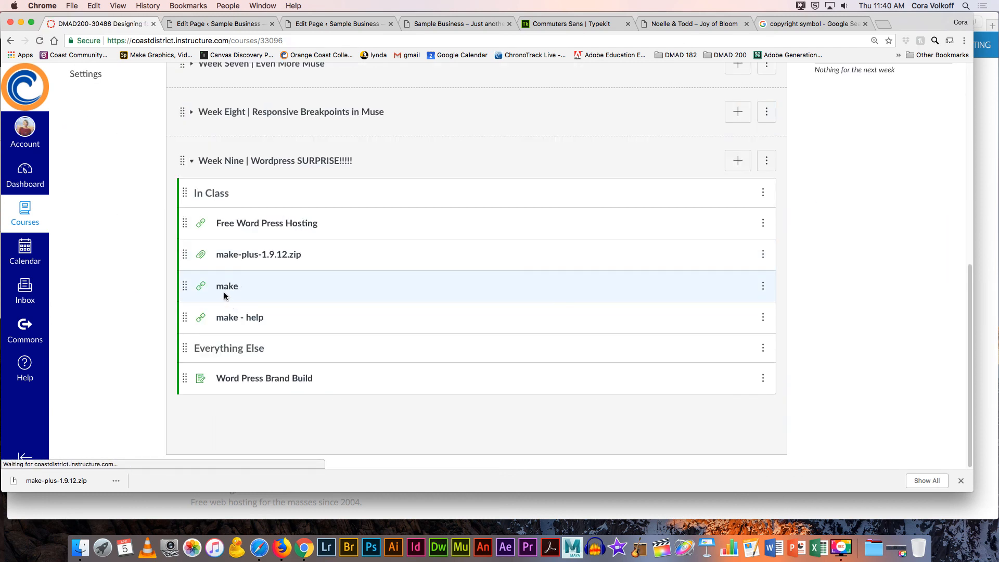
{"action": "left_click", "coordinate": [239, 322]}
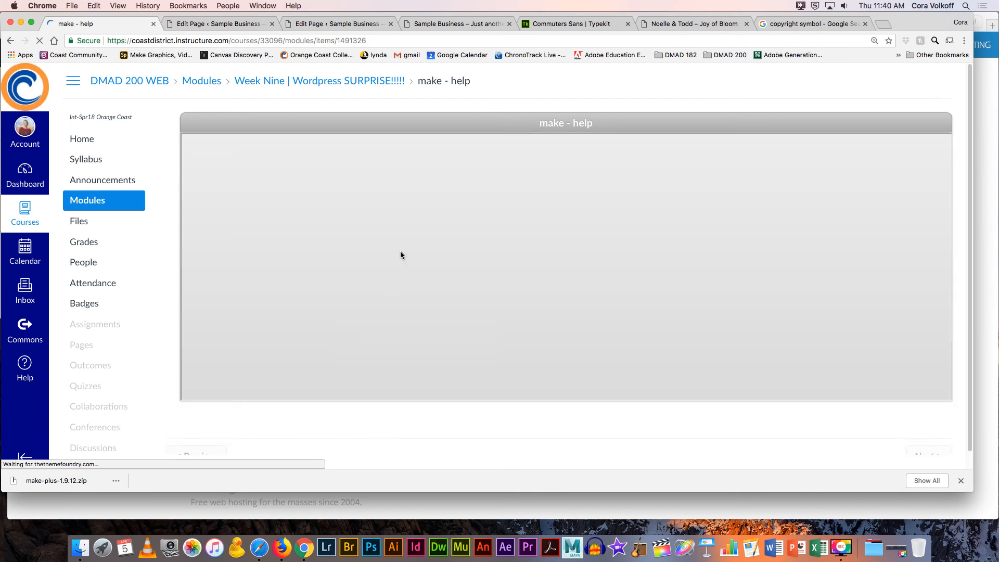
{"action": "left_click", "coordinate": [576, 130]}
{"action": "scroll", "coordinate": [420, 154], "scroll_direction": "down", "scroll_amount": 3}
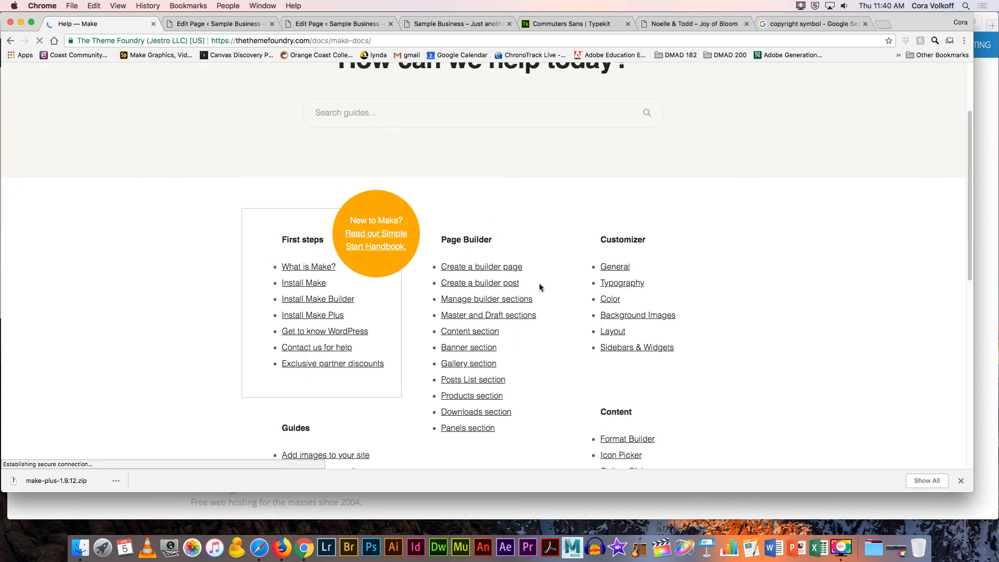
{"action": "scroll", "coordinate": [548, 285], "scroll_direction": "down", "scroll_amount": 5}
{"action": "scroll", "coordinate": [550, 289], "scroll_direction": "down", "scroll_amount": 5}
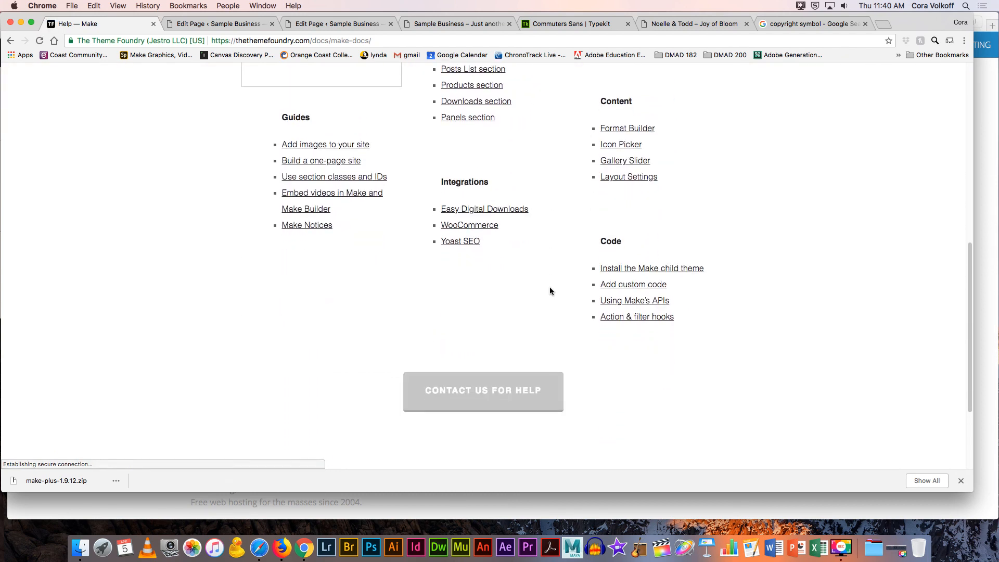
{"action": "scroll", "coordinate": [550, 290], "scroll_direction": "down", "scroll_amount": 3}
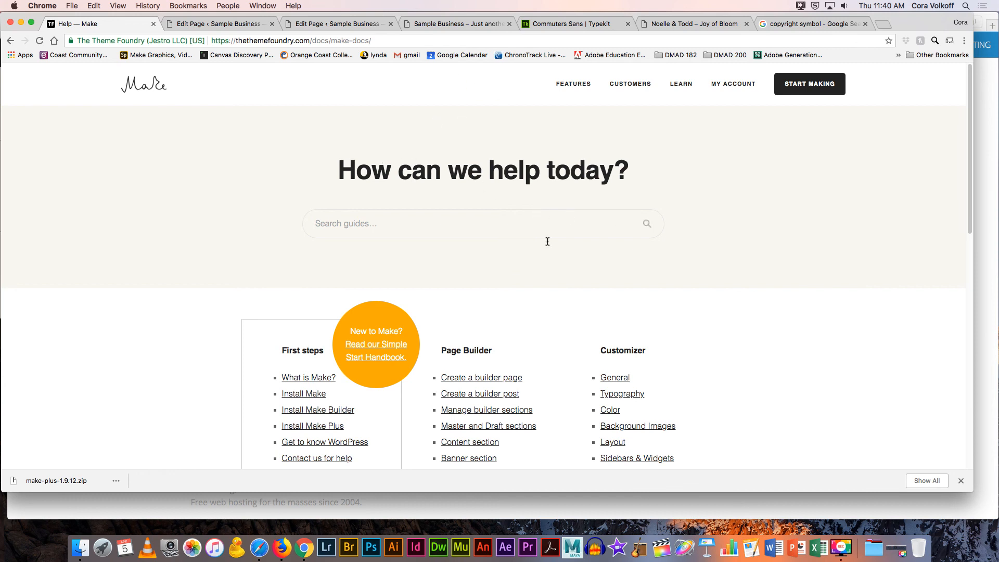
{"action": "left_click", "coordinate": [902, 550]}
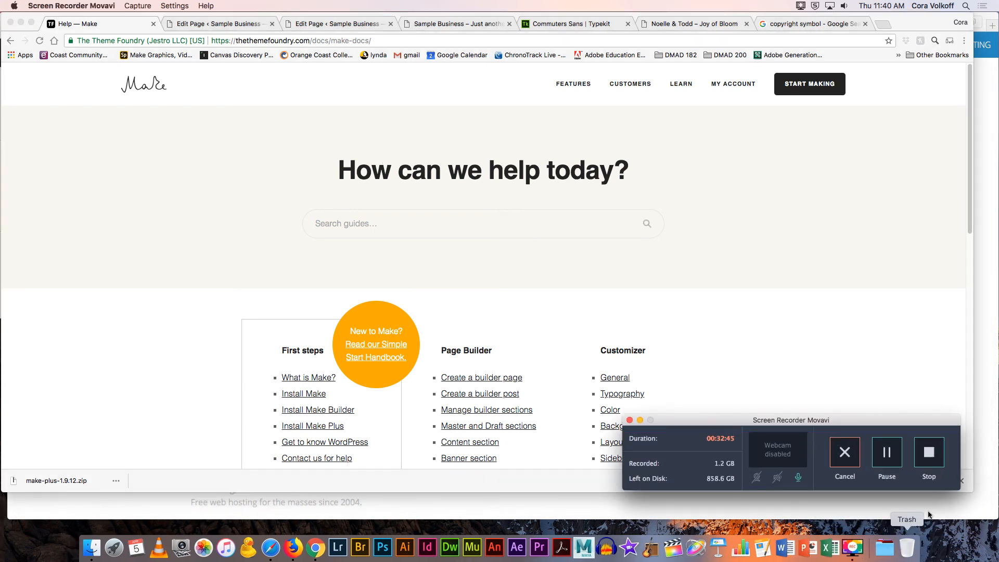